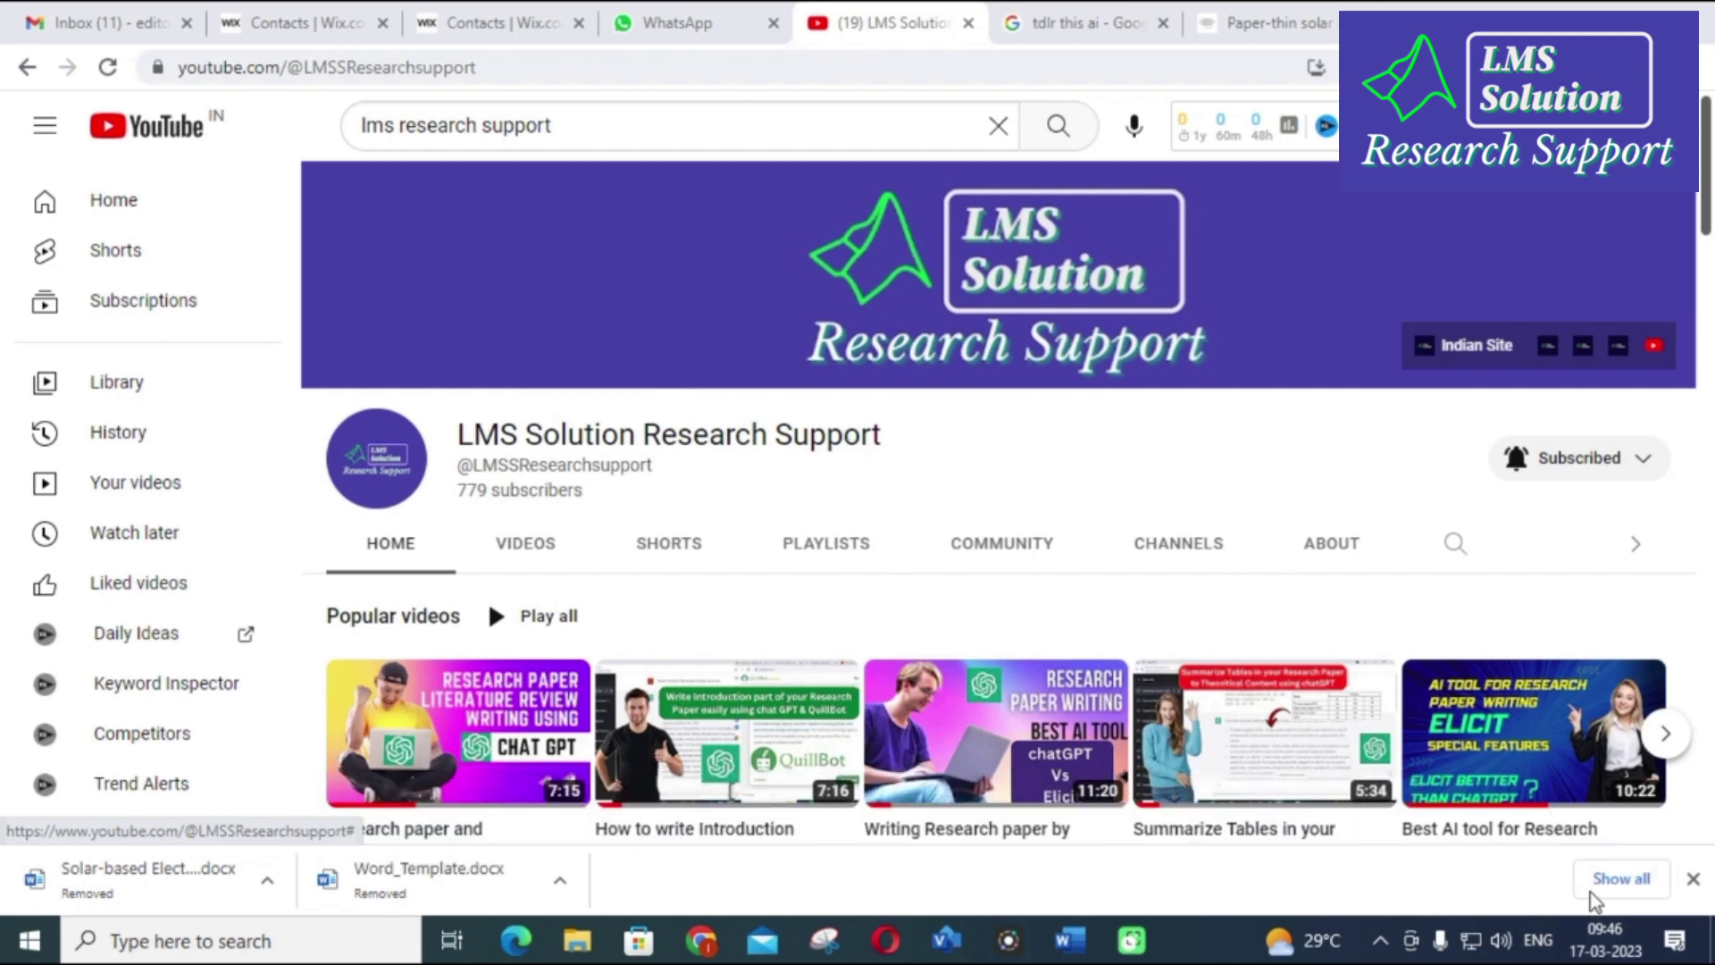
From the 'tdlr this ai' Google results, open the 'TLDR This - Article Summarizer' link
key("ctrl+Tab")
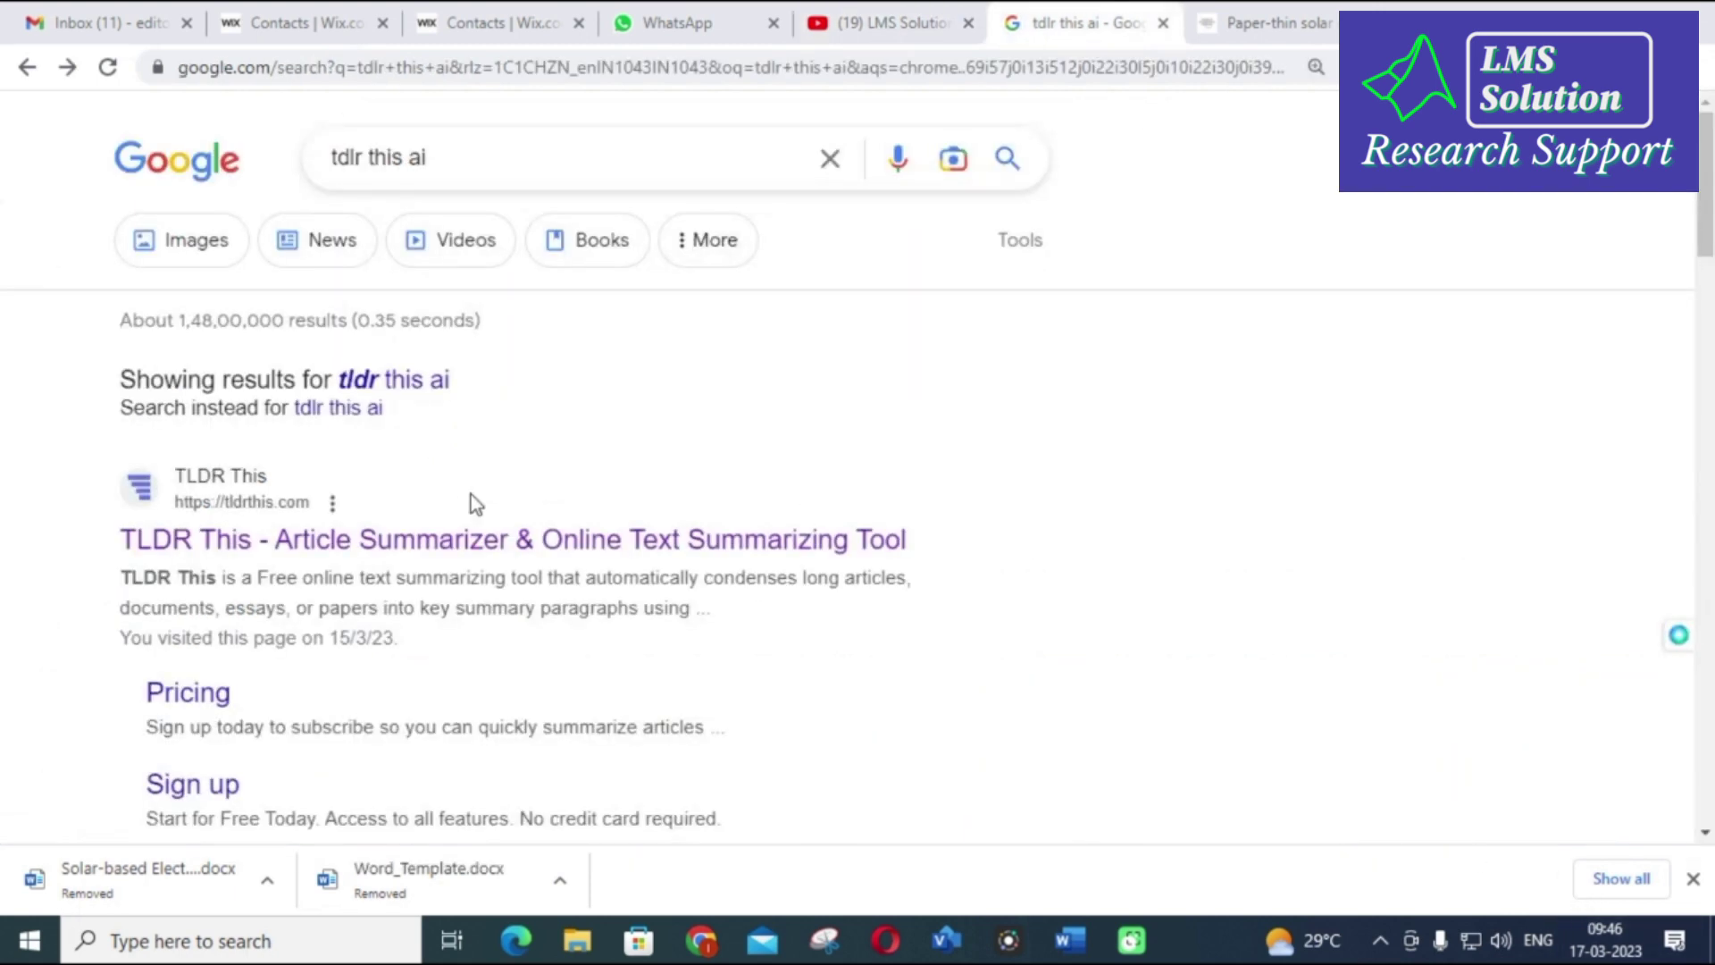
scroll(431, 416, "down", 2)
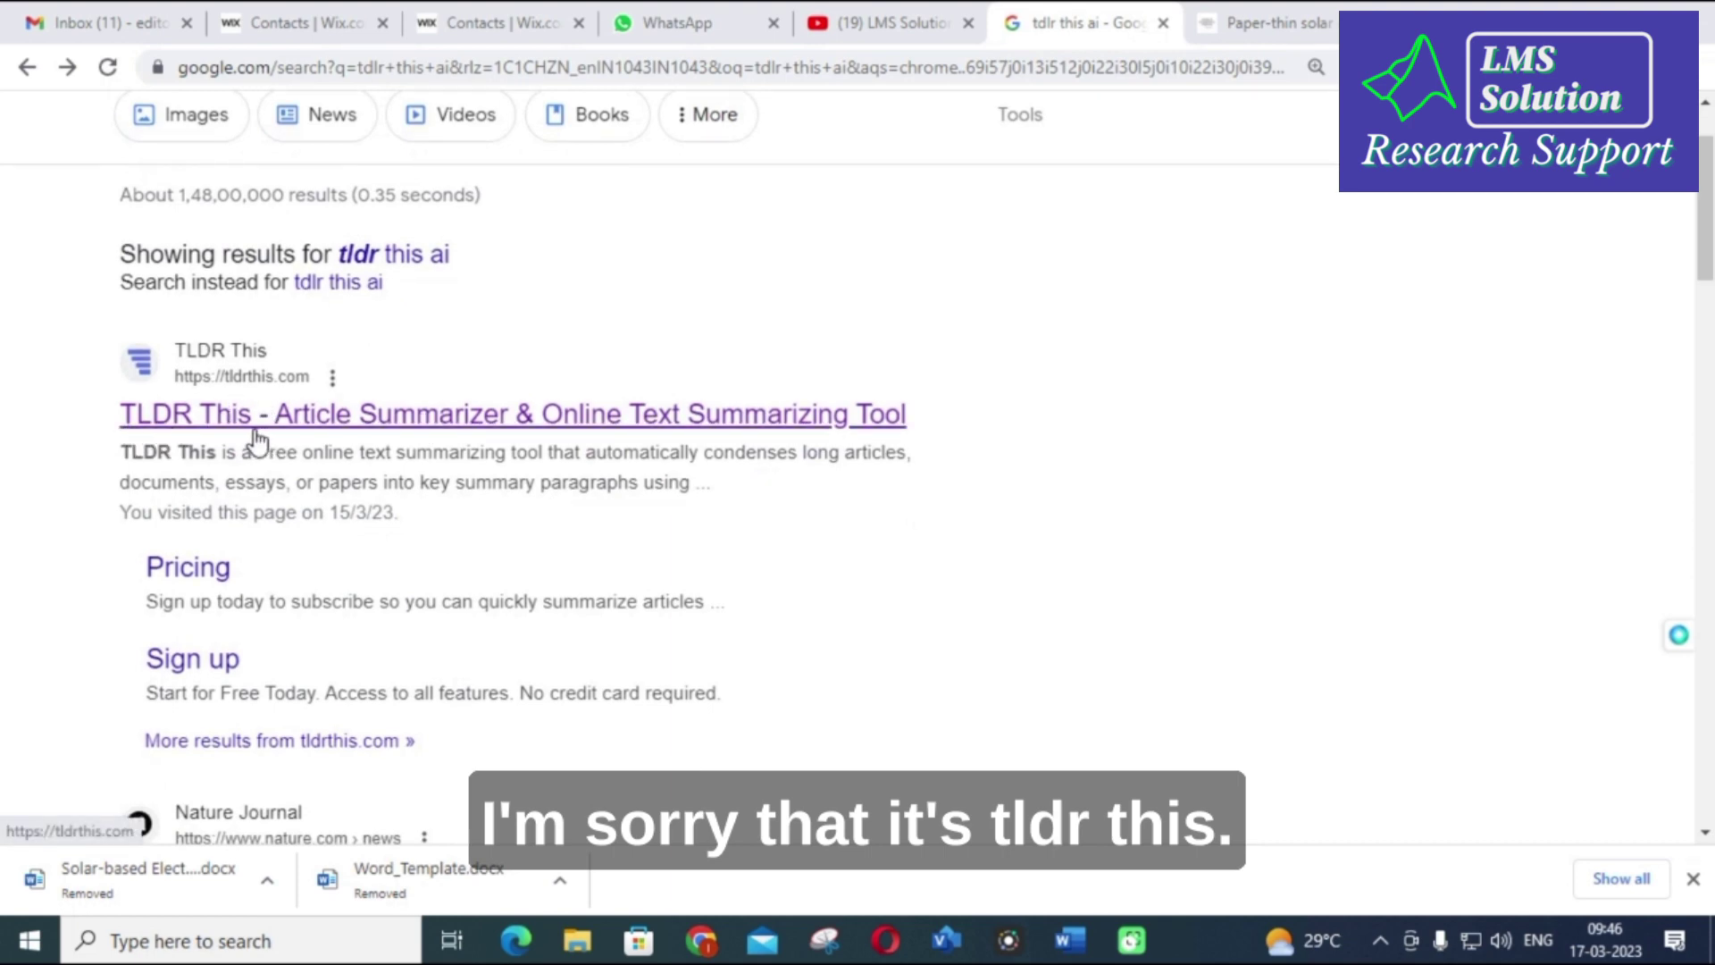
scroll(115, 459, "up", 2)
left_click_drag(30, 410, 525, 610)
left_click(983, 471)
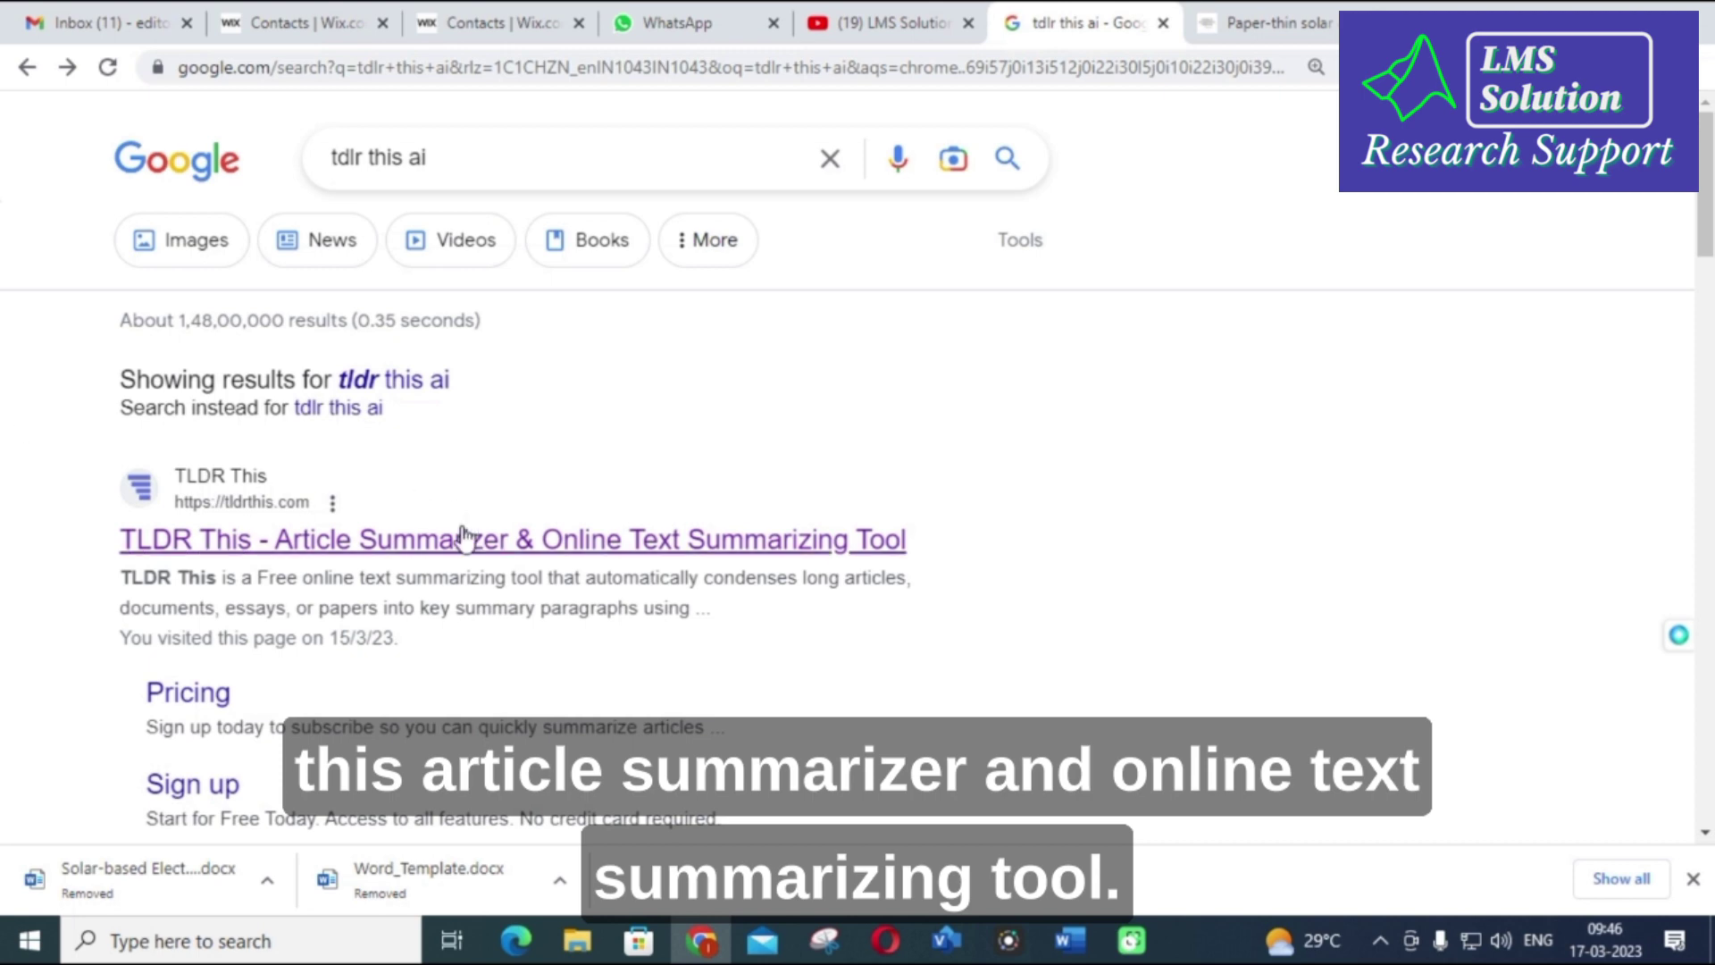
left_click(406, 556)
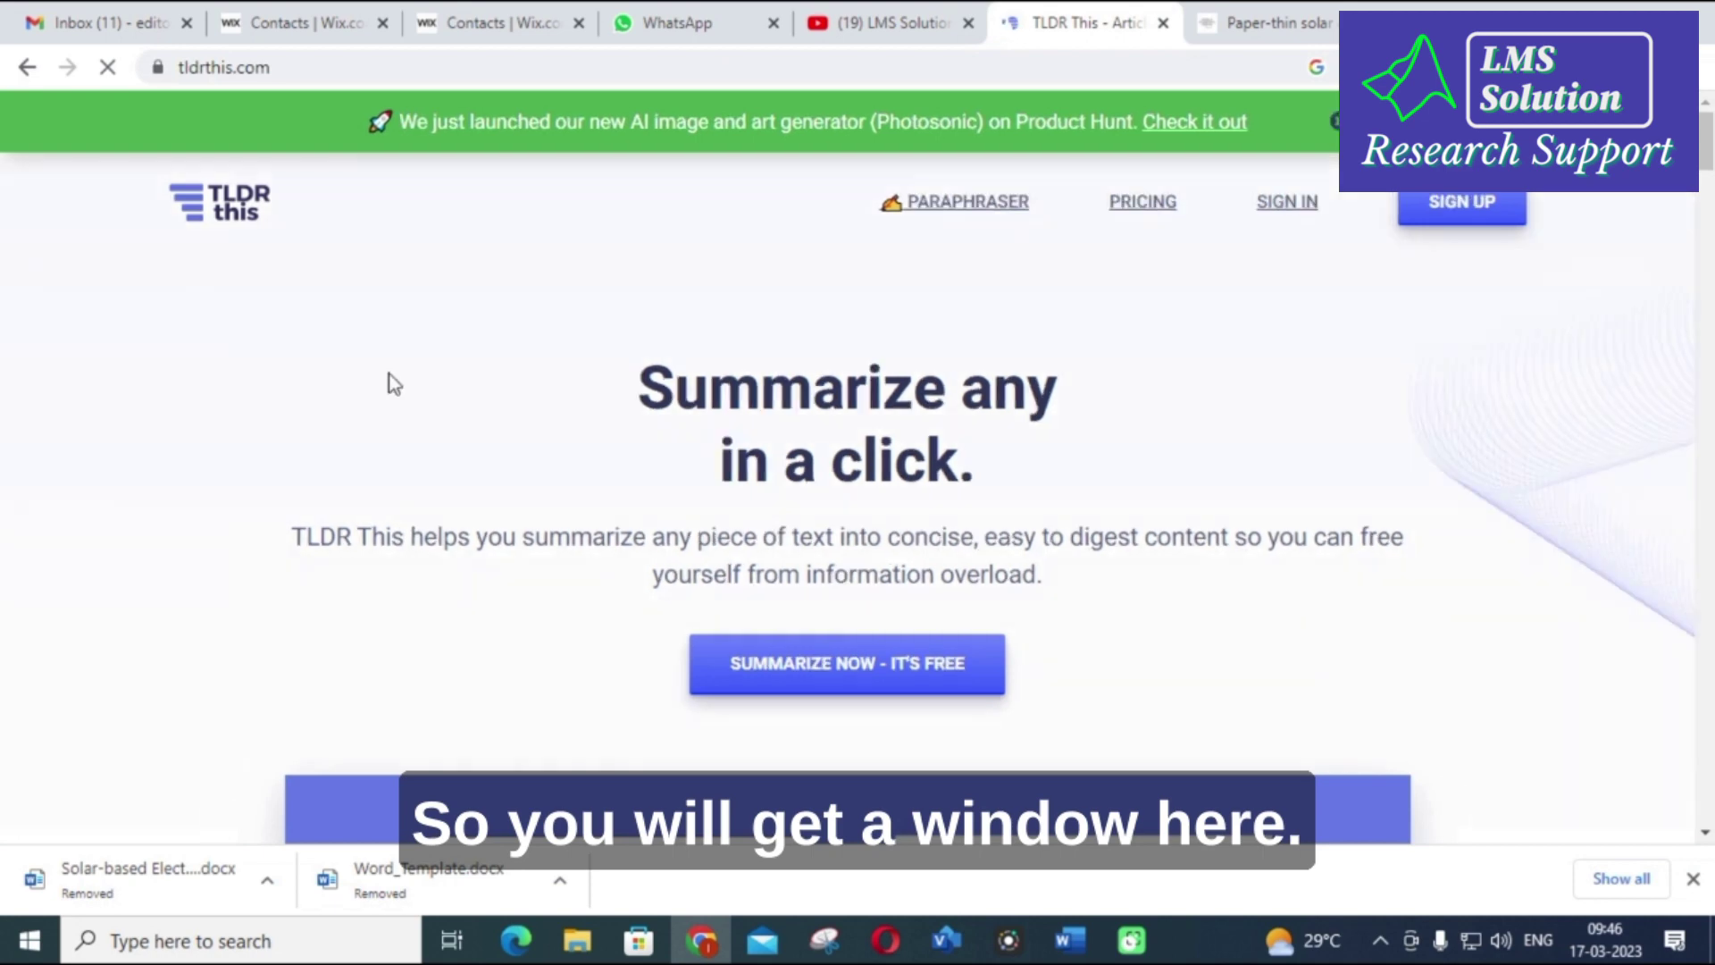
Scroll down to the summarizer form and toggle Display Important Keywords on, then off again
scroll(384, 384, "down", 1)
scroll(384, 384, "up", 1)
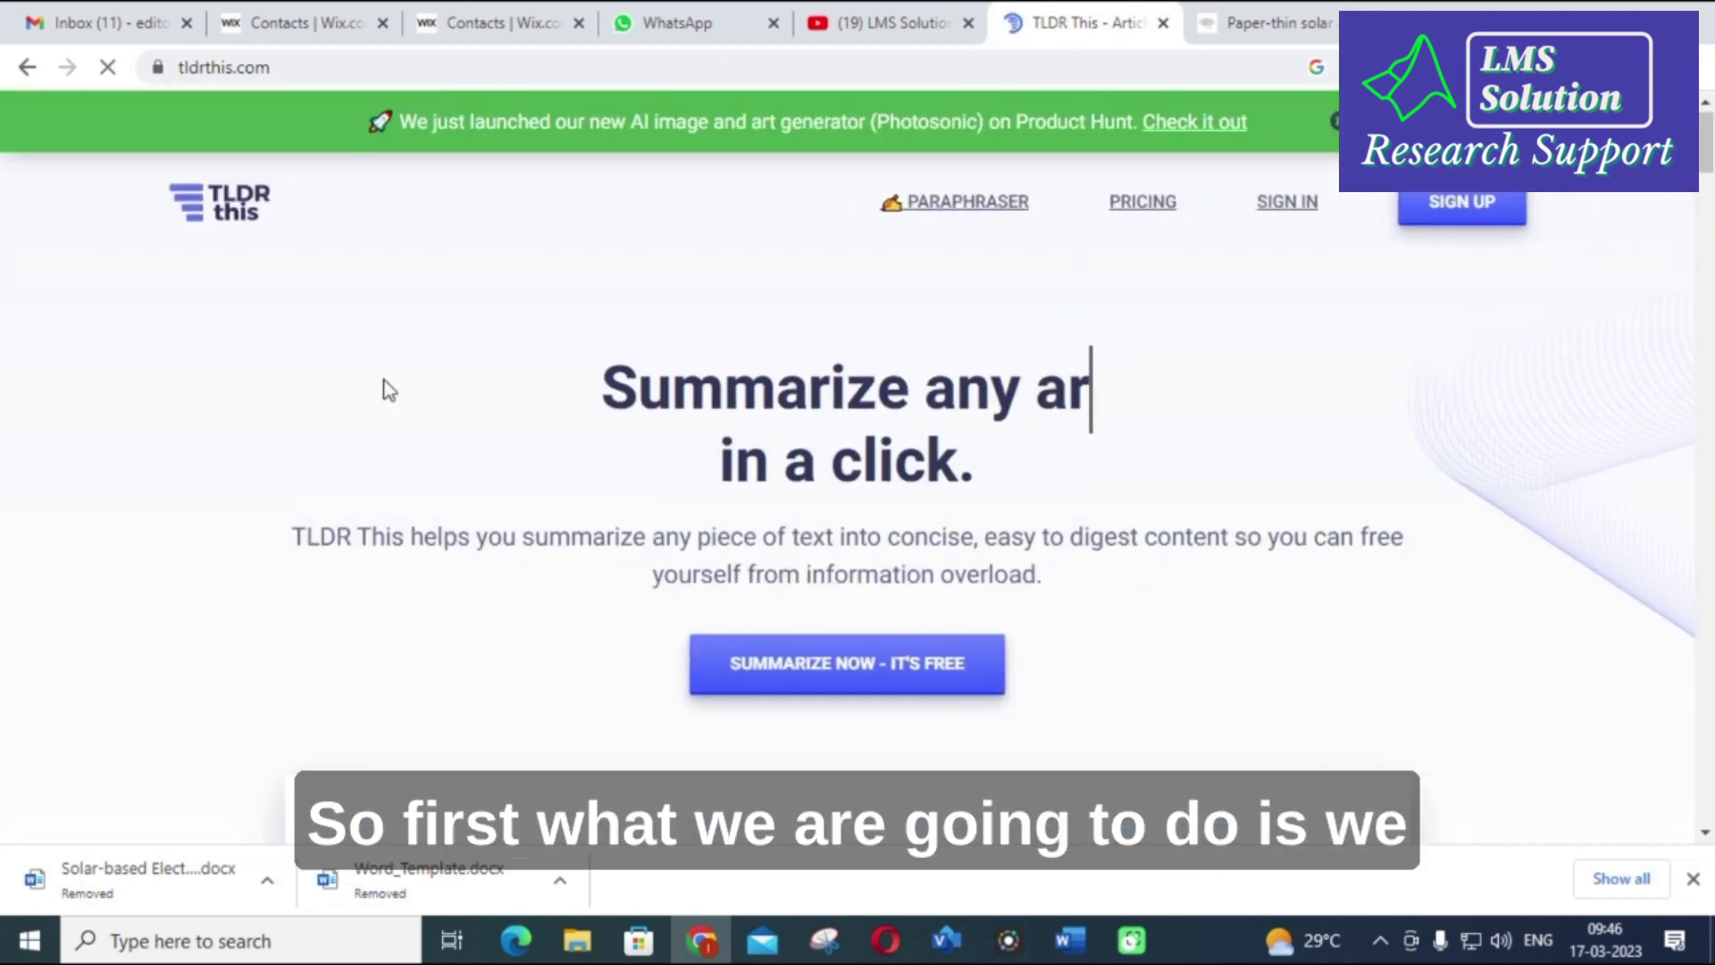
scroll(386, 390, "down", 2)
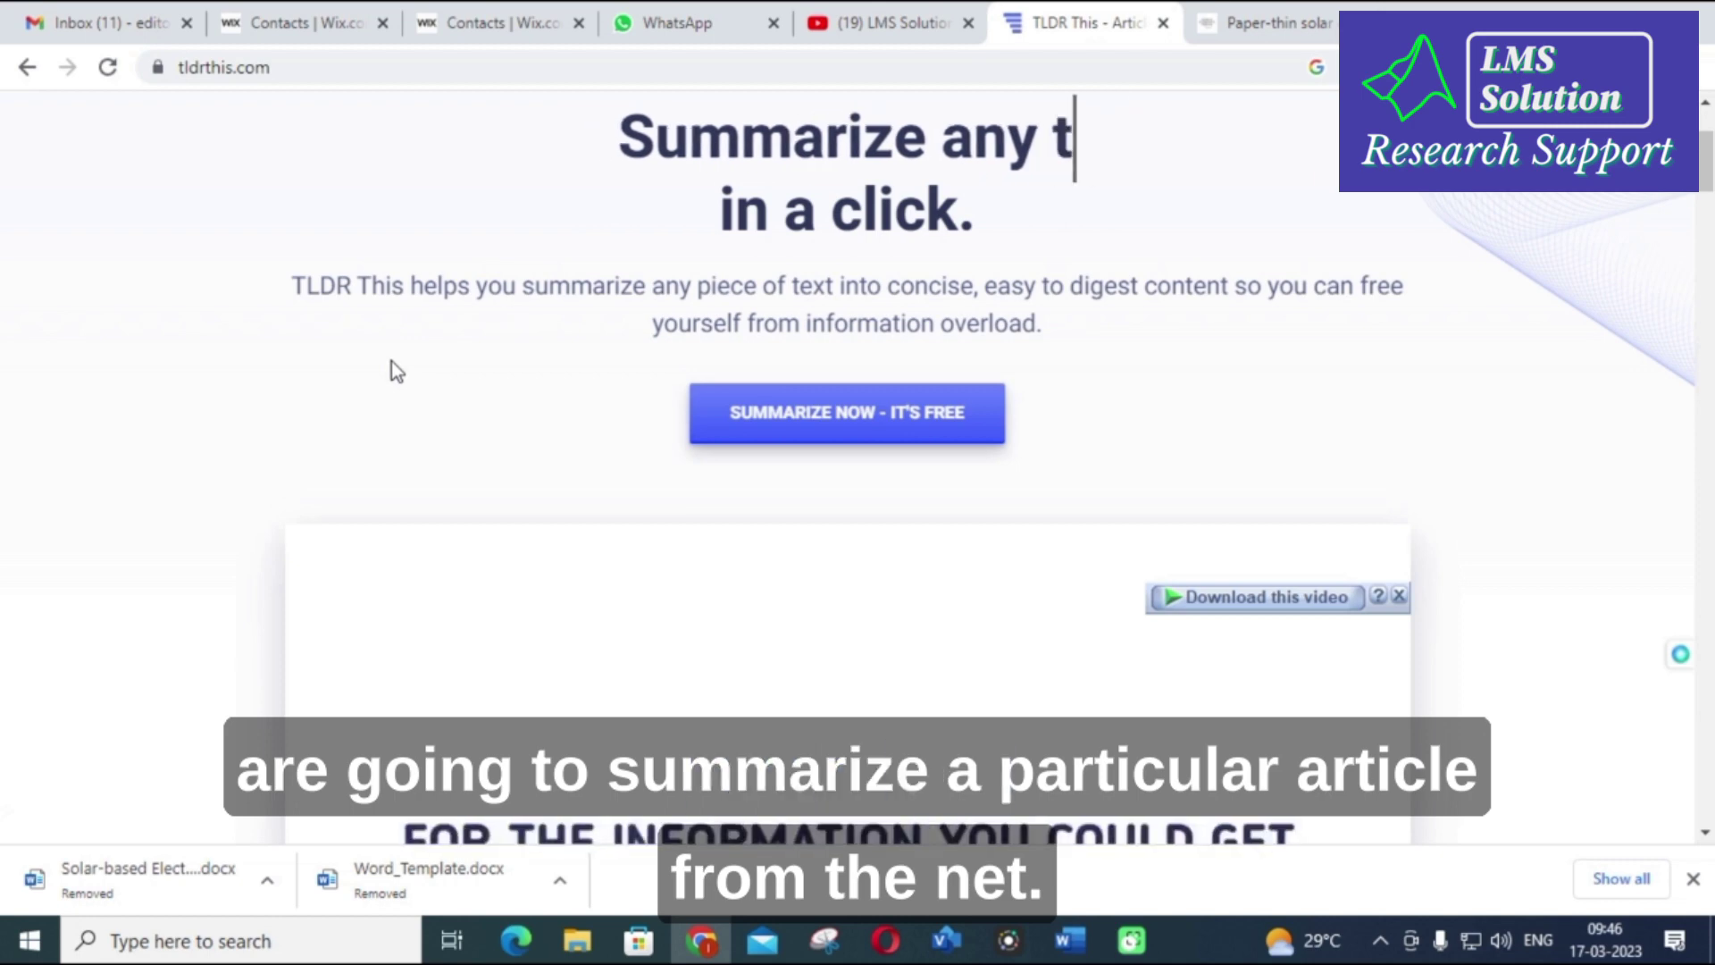
scroll(391, 360, "down", 1)
scroll(391, 361, "down", 5)
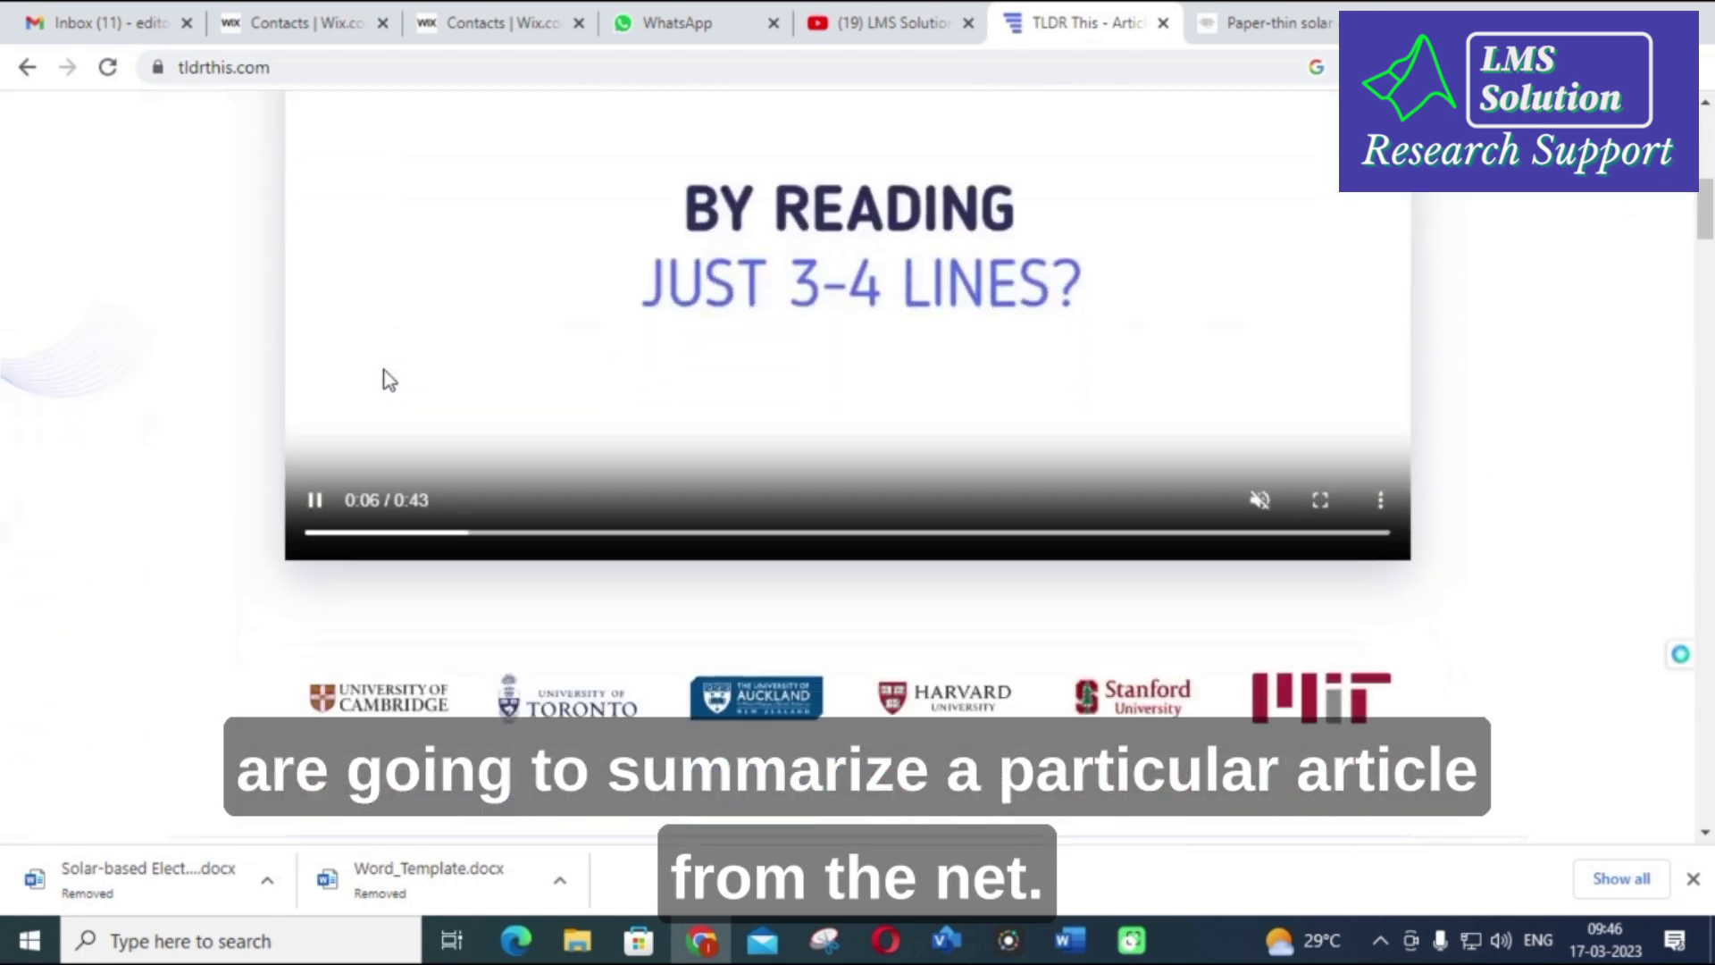
scroll(386, 375, "down", 6)
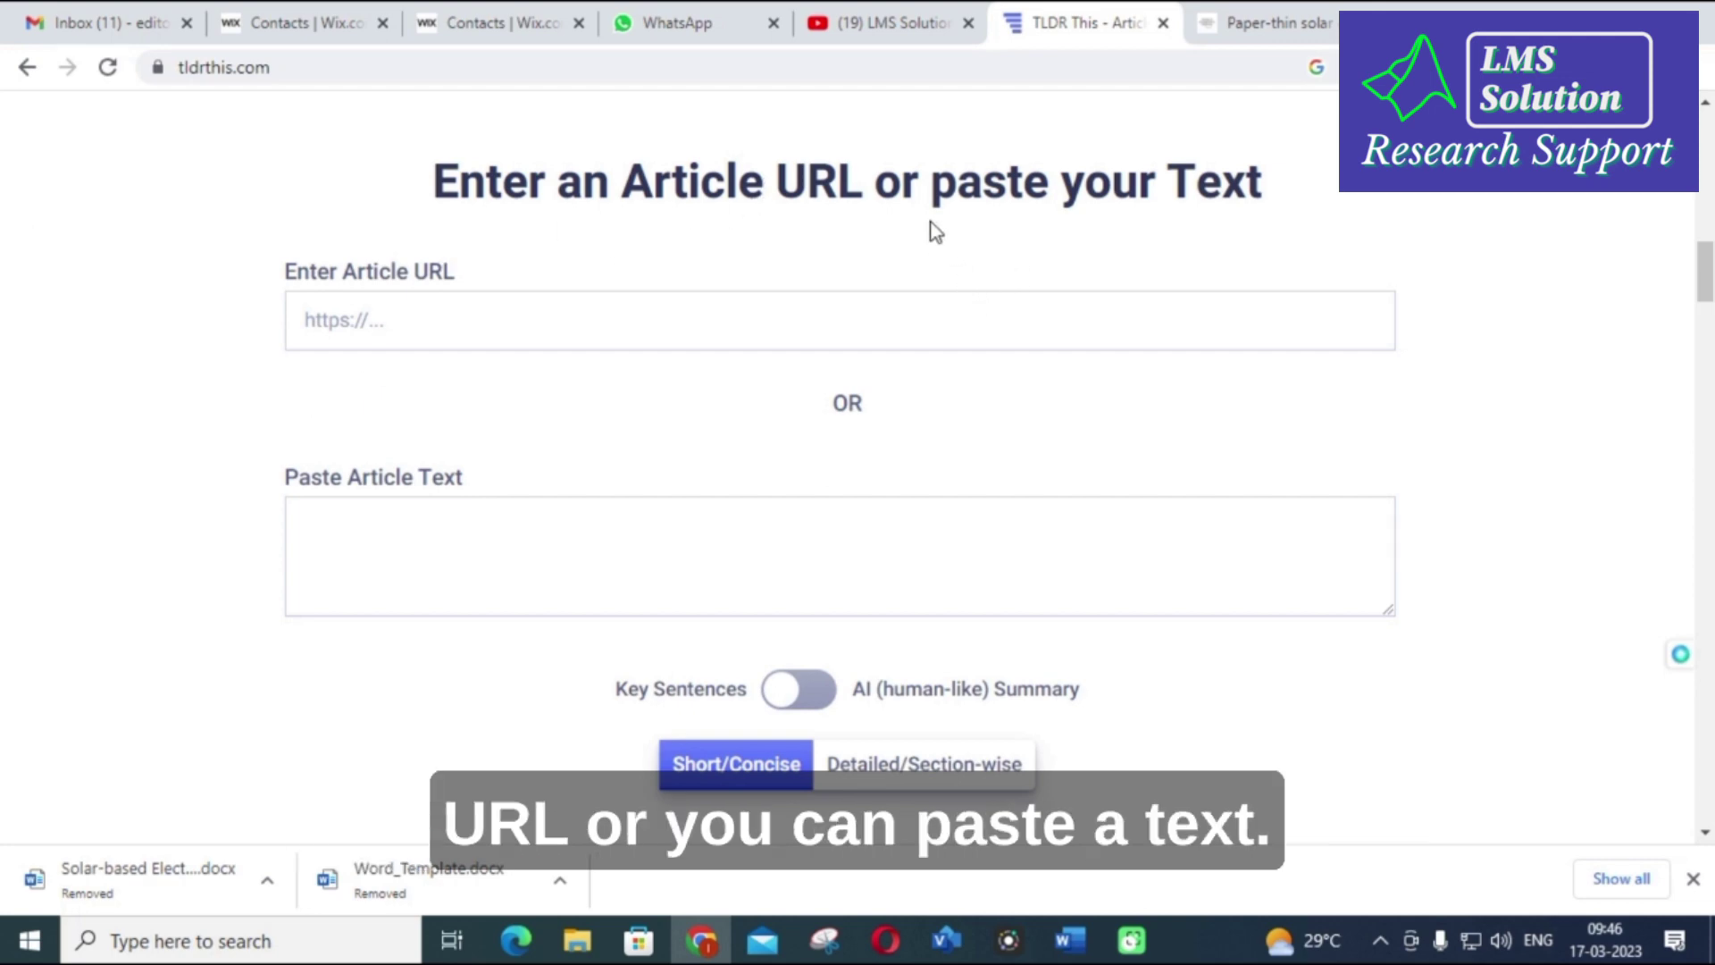
scroll(1233, 234, "down", 3)
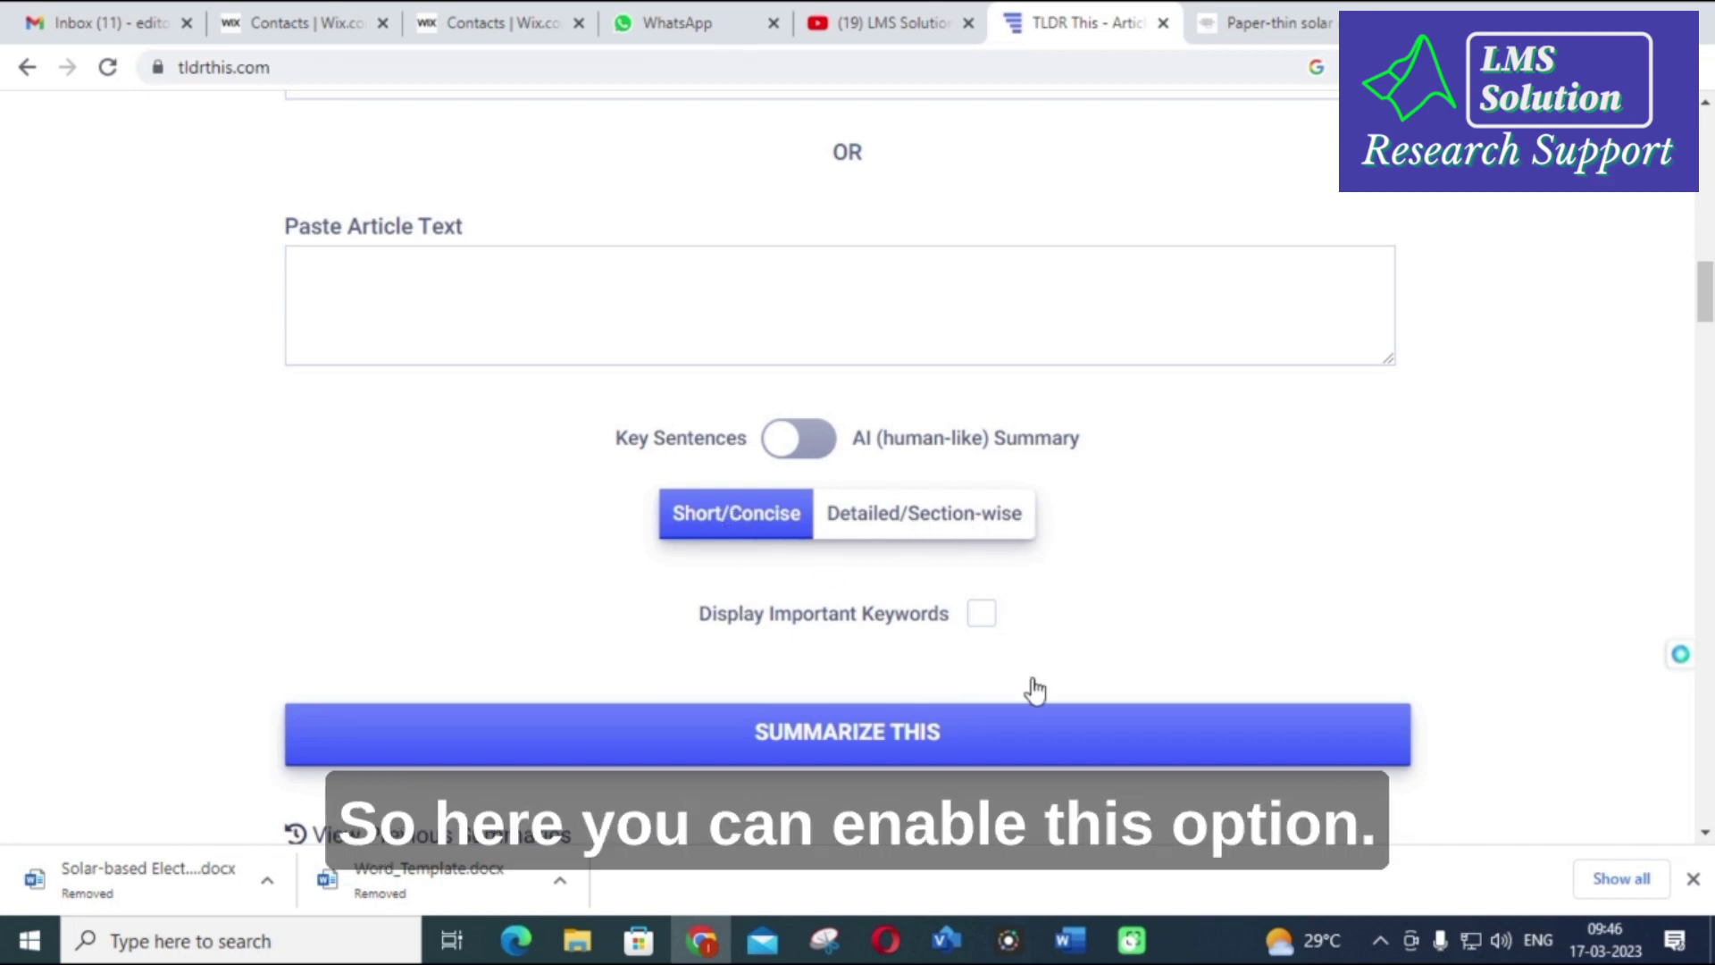
left_click(982, 617)
left_click(982, 618)
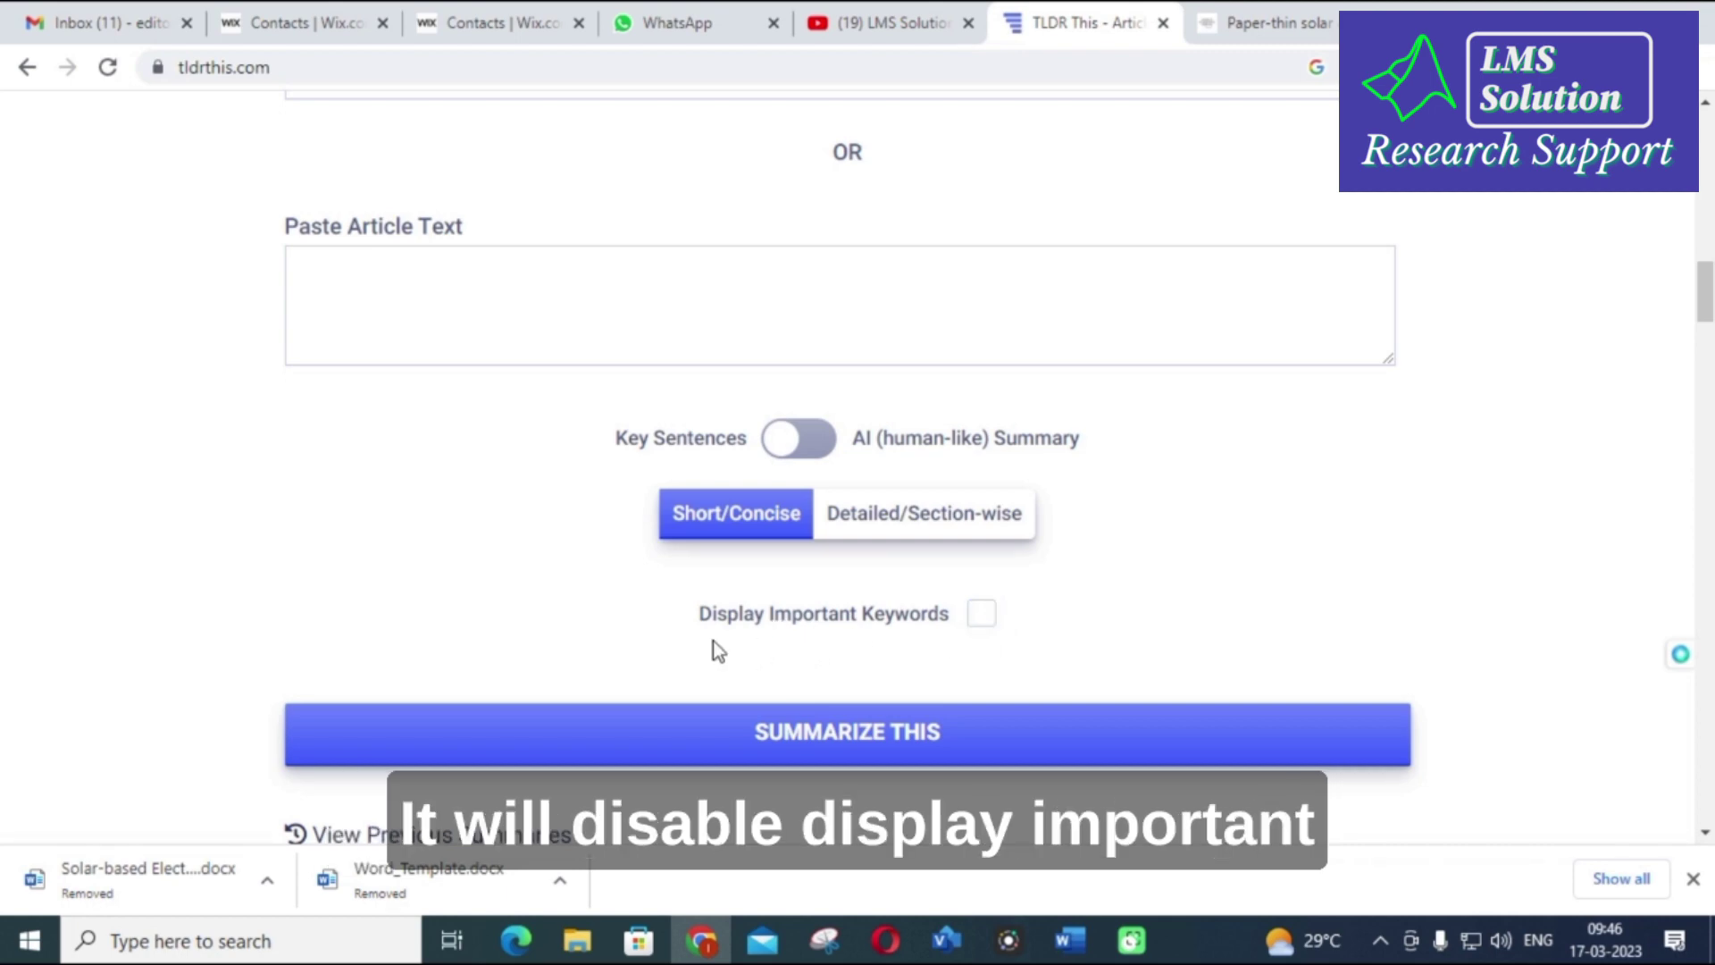
Place the cursor in the Paste Article Text box
scroll(921, 630, "down", 4)
scroll(921, 629, "up", 4)
scroll(921, 629, "down", 1)
scroll(921, 630, "up", 4)
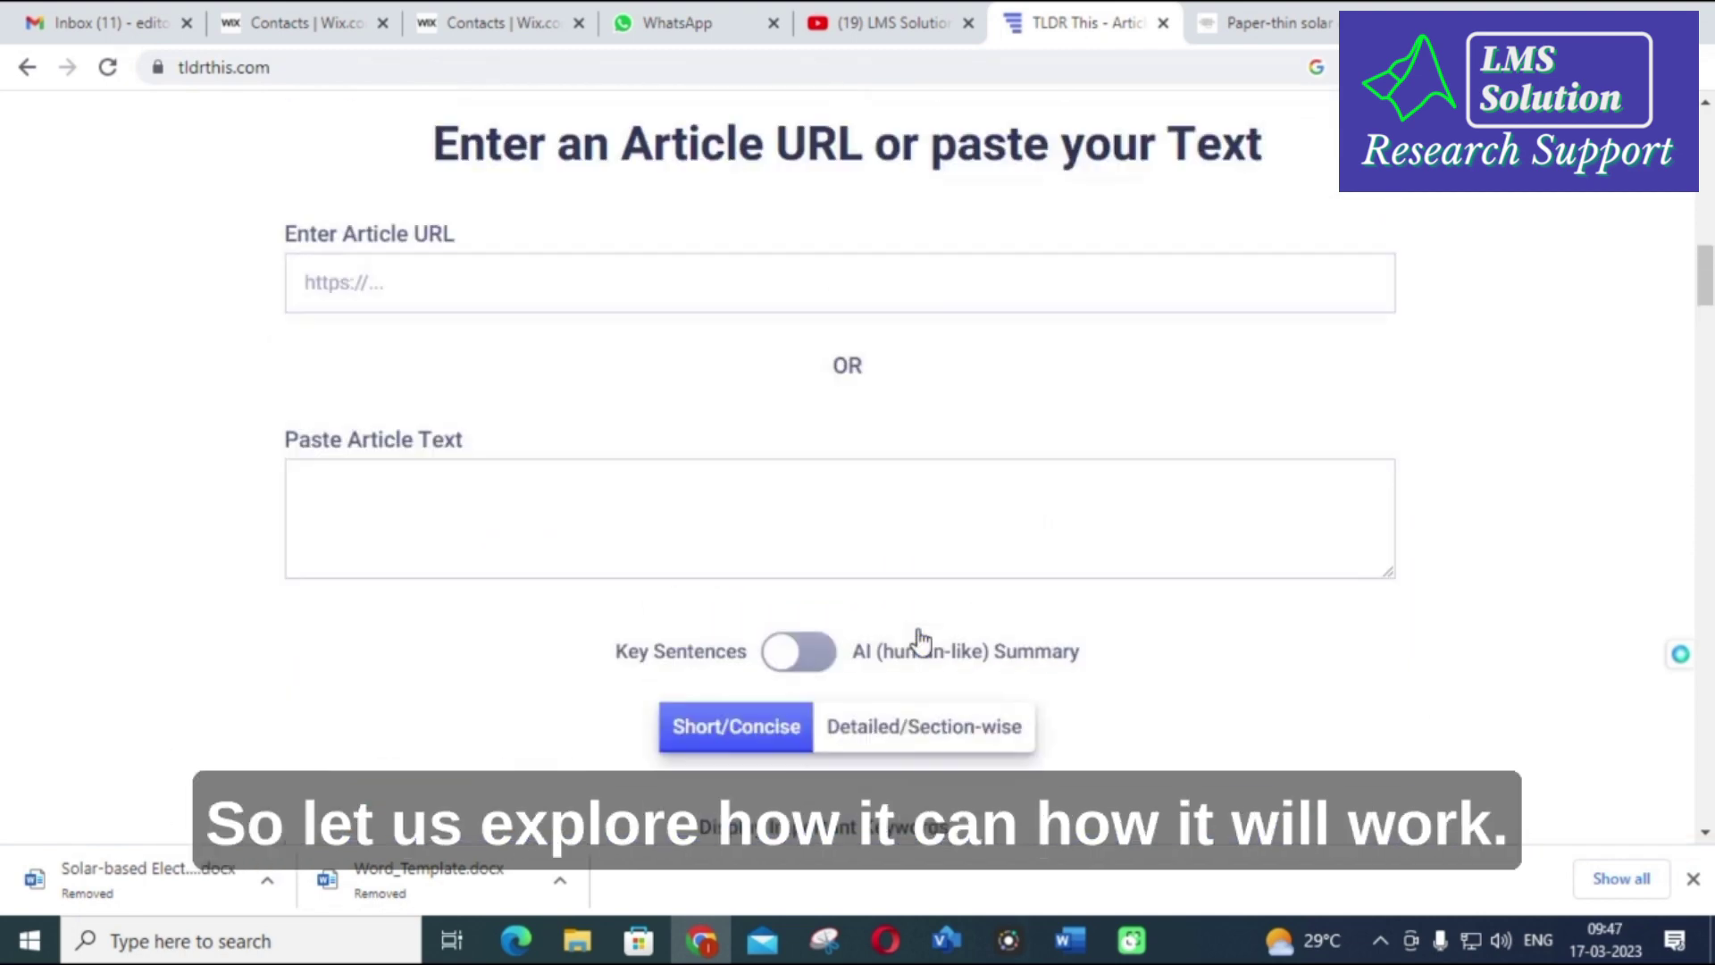
scroll(921, 638, "up", 1)
left_click(496, 520)
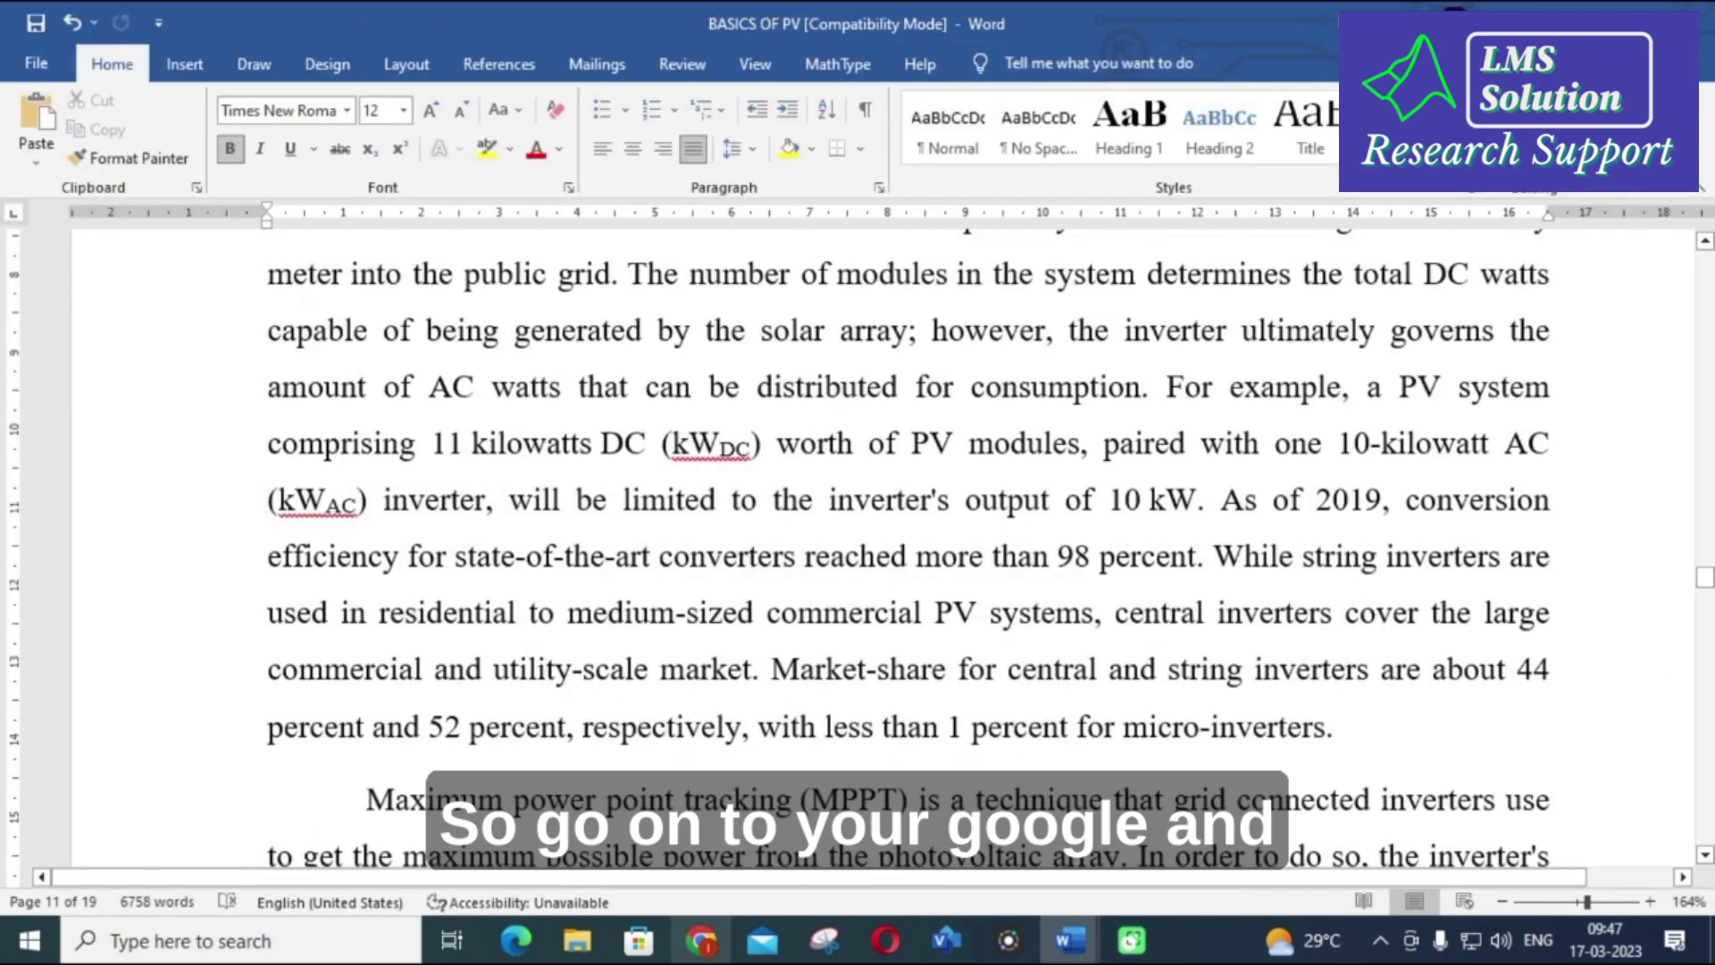
Bring Chrome back in front of Word and return to the solar panel search results
scroll(677, 462, "down", 2)
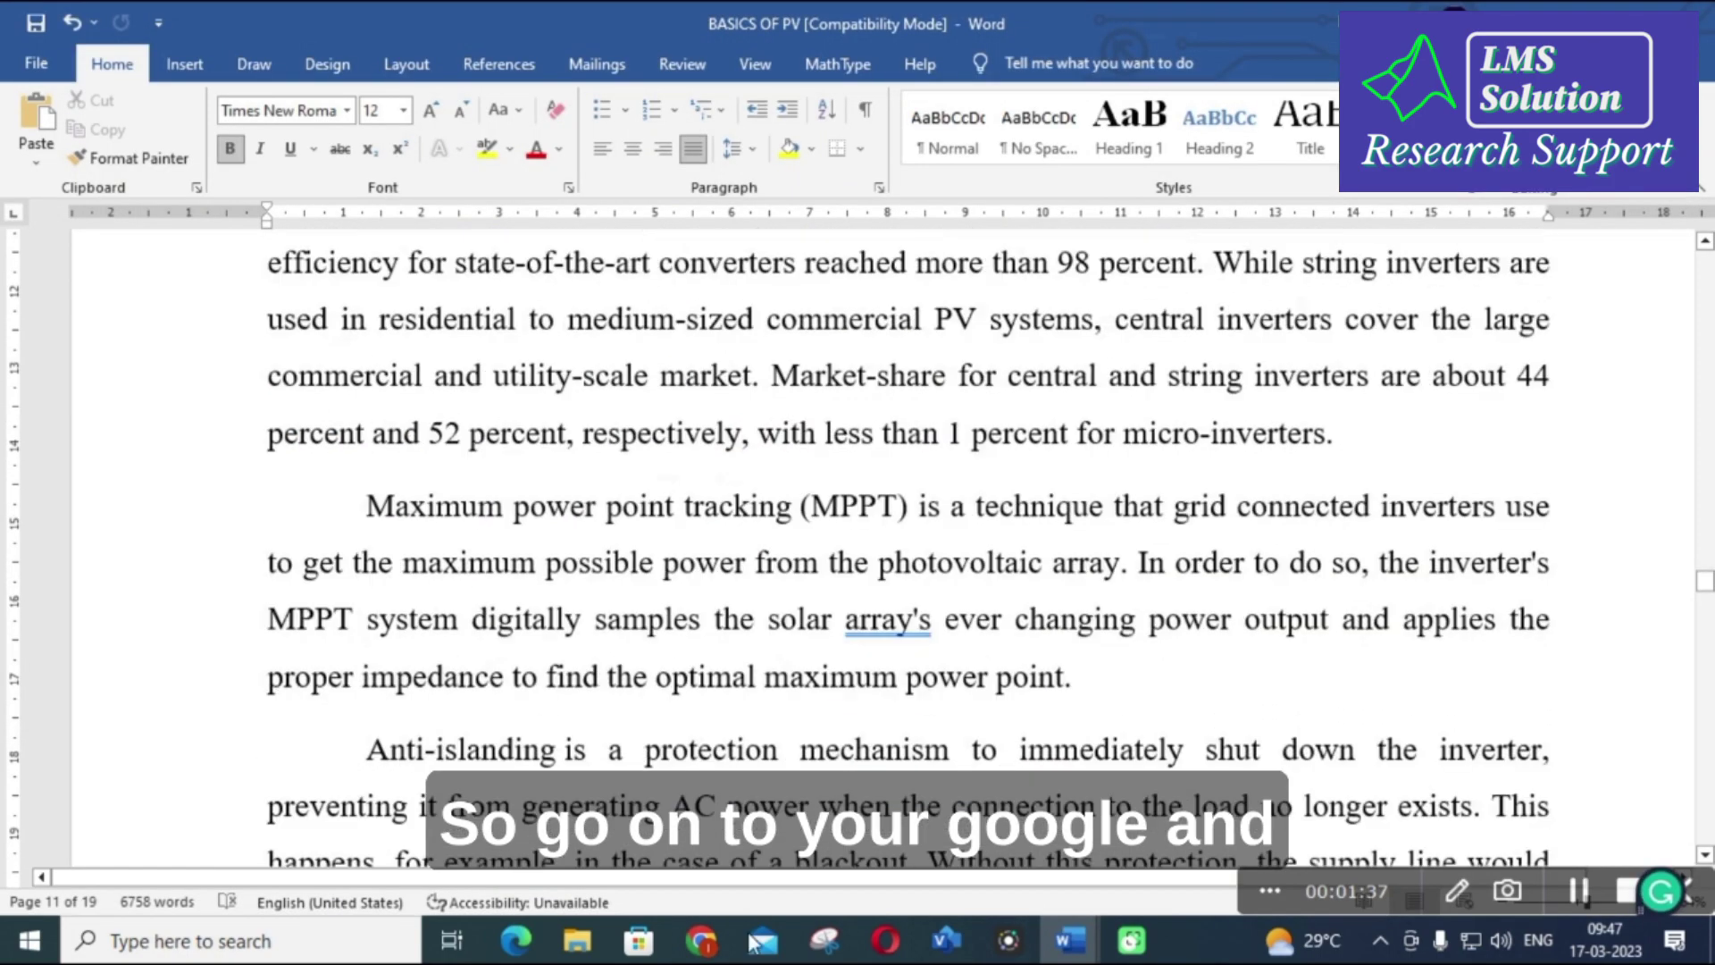
left_click(702, 940)
left_click(1305, 12)
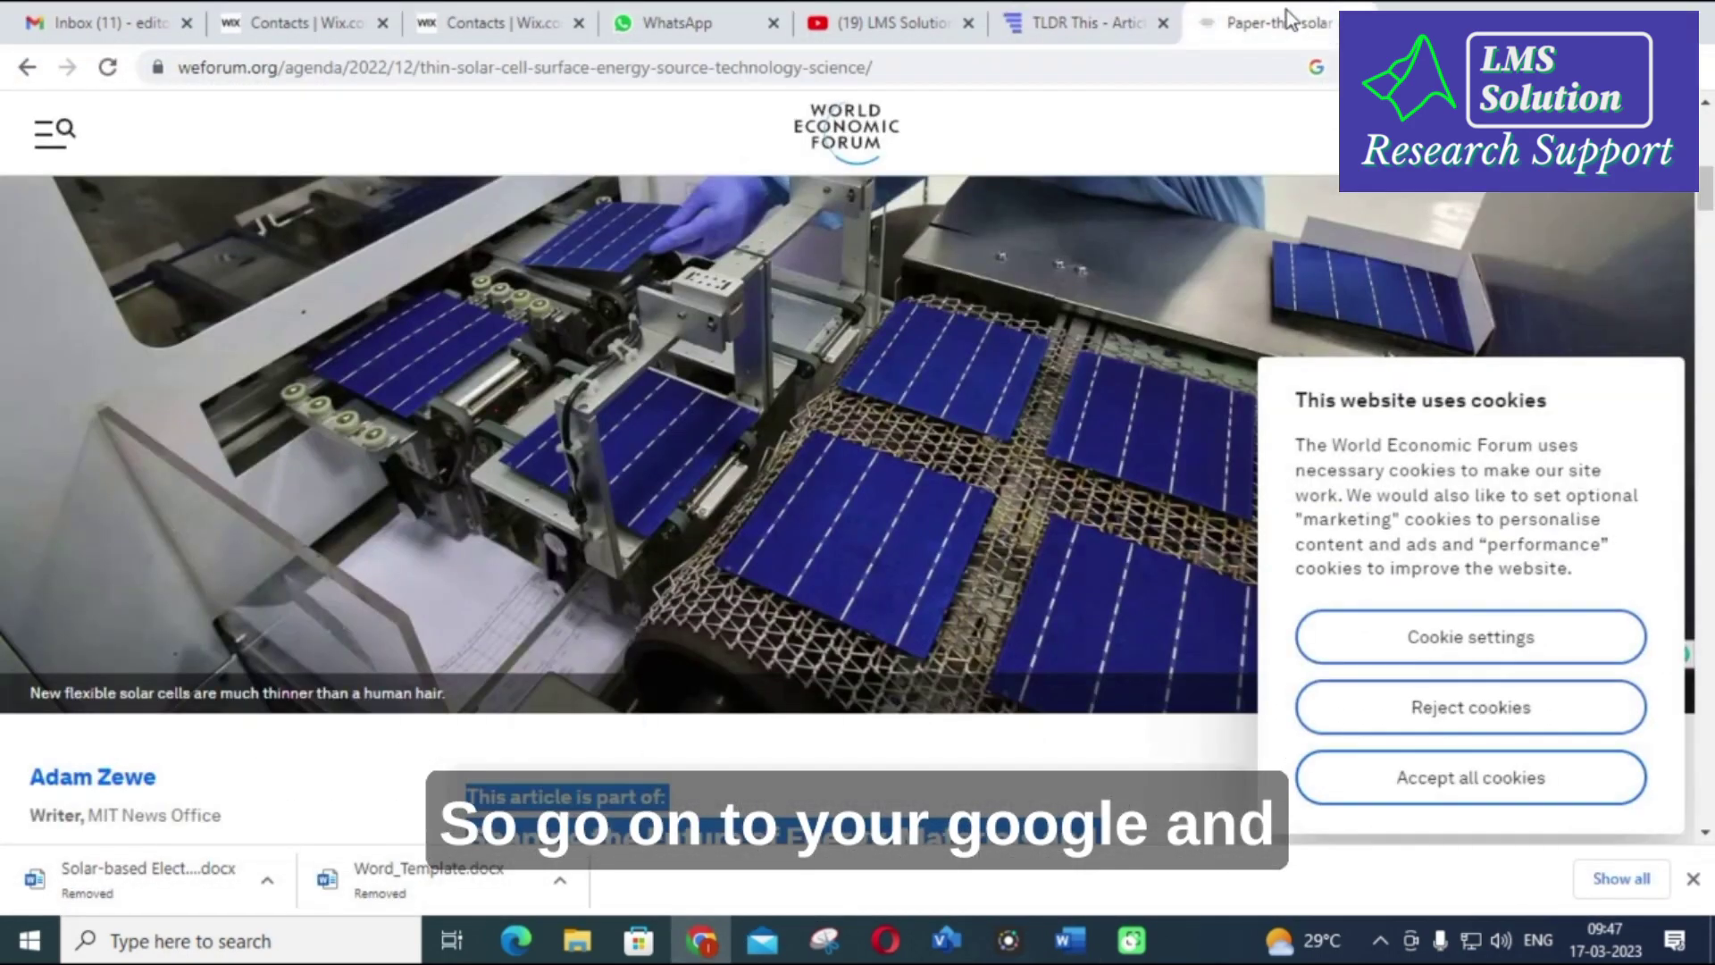
scroll(251, 482, "up", 5)
left_click(26, 70)
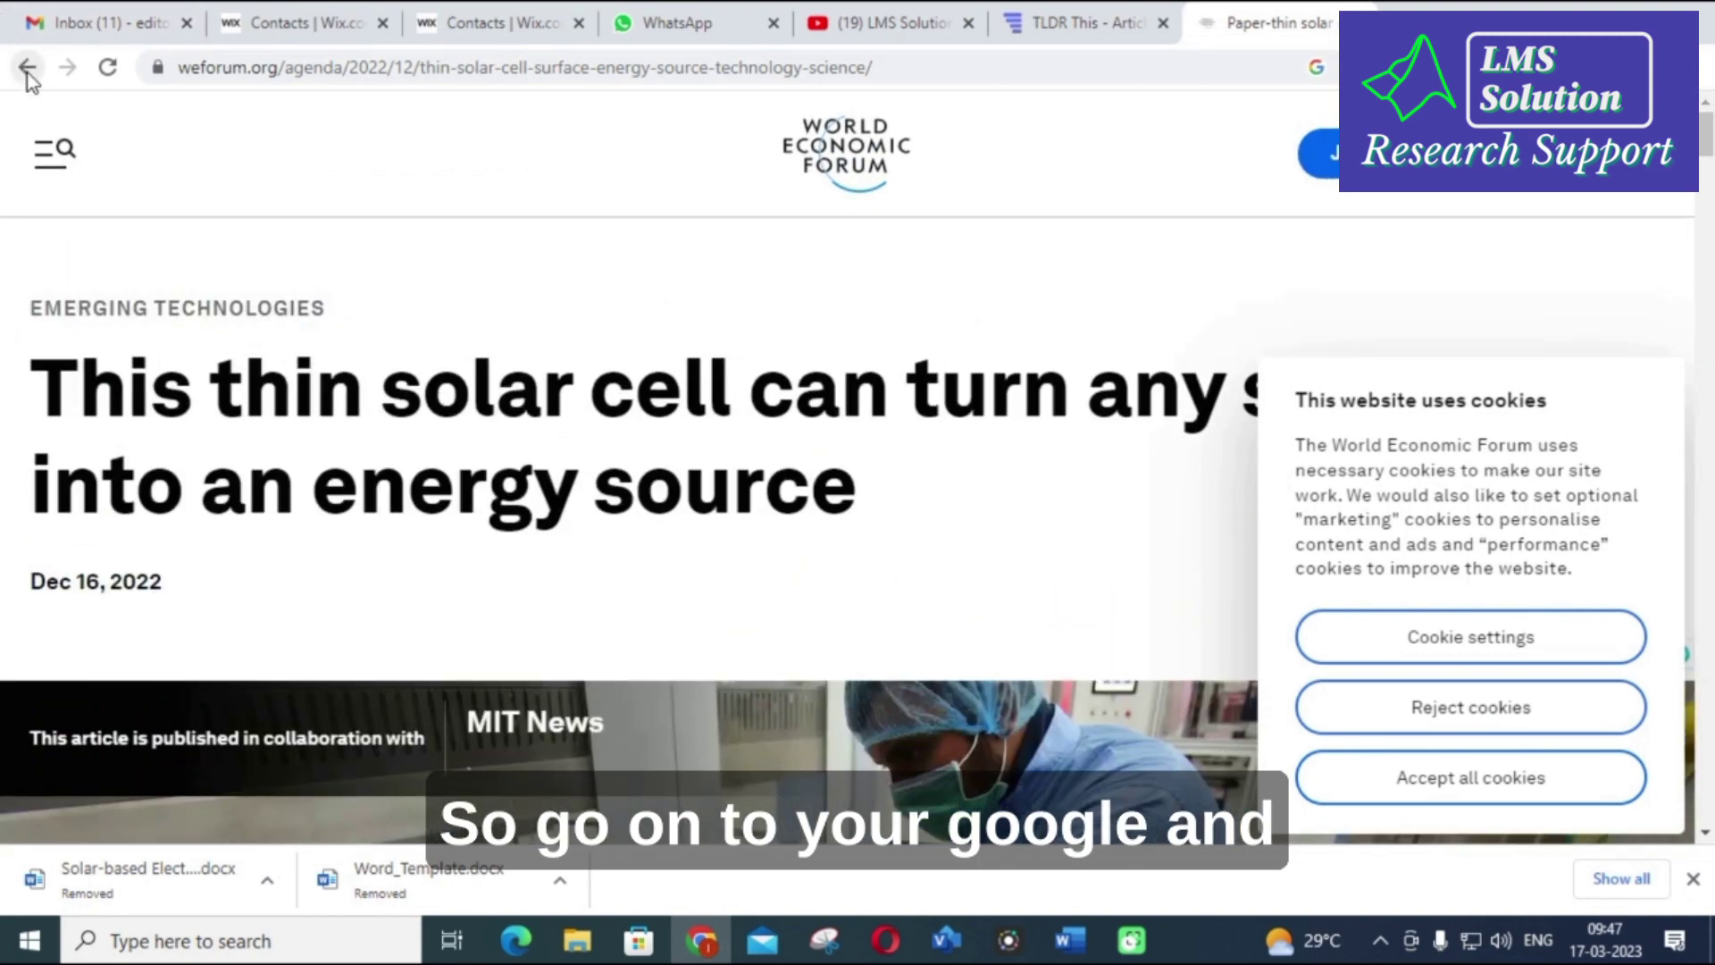
Open the World Economic Forum thin solar cell article, select its text, and minimize Chrome
scroll(141, 390, "up", 8)
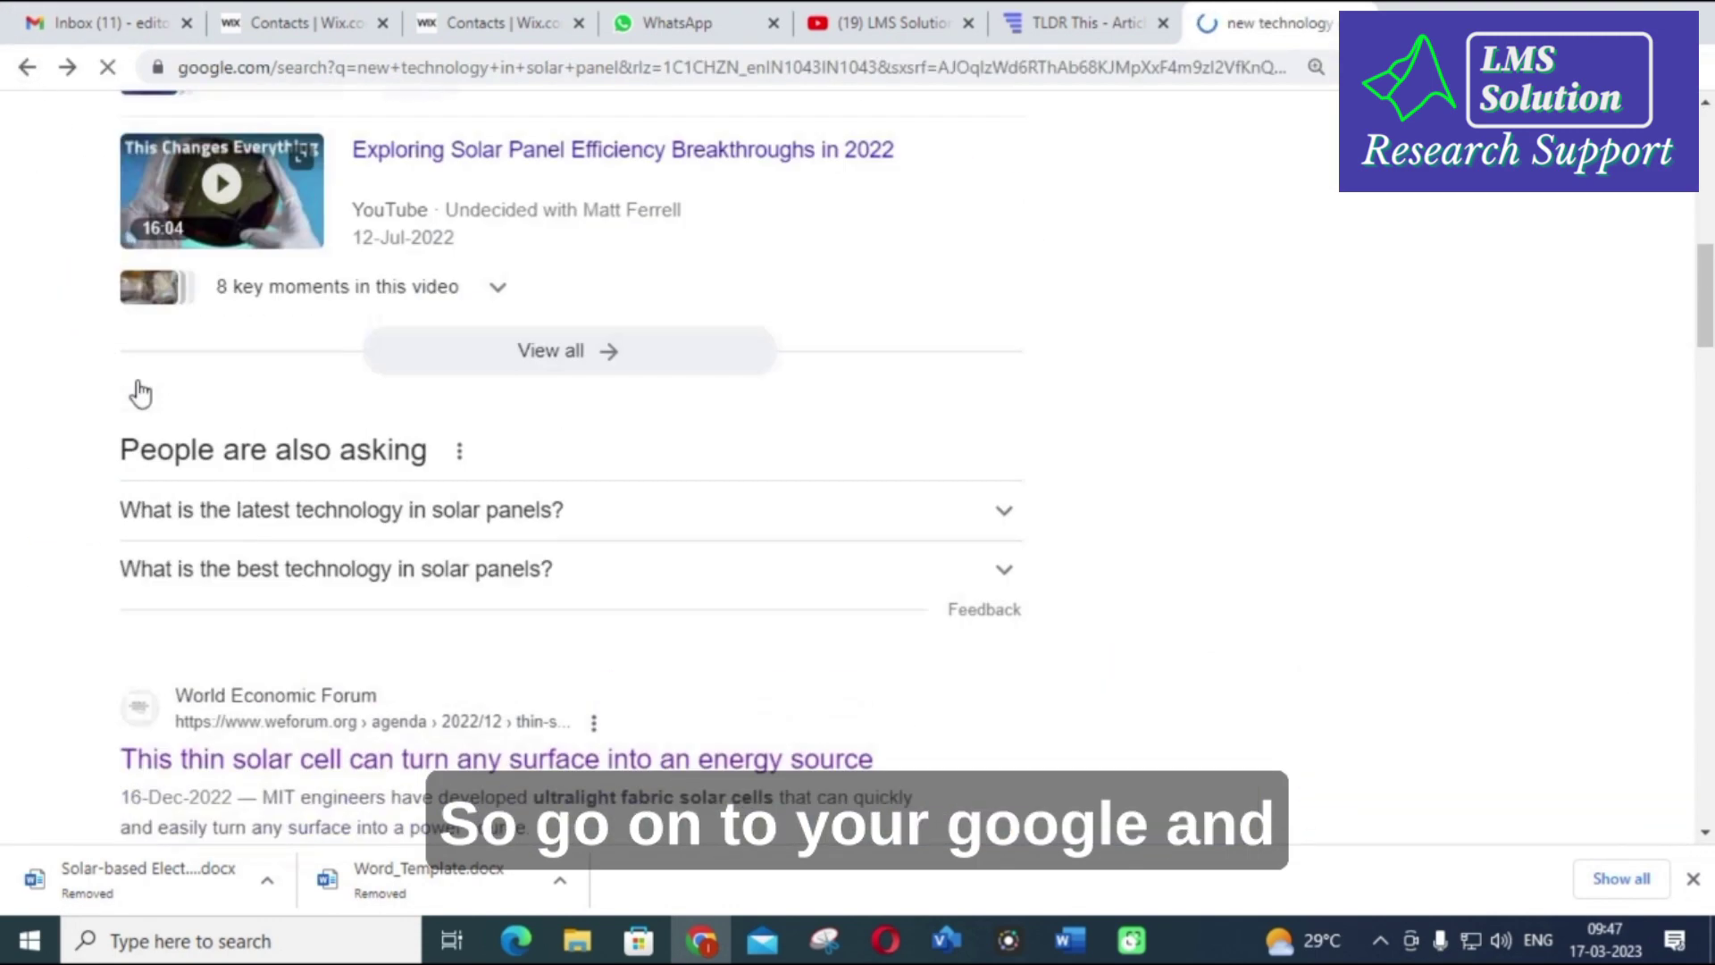
scroll(126, 357, "up", 3)
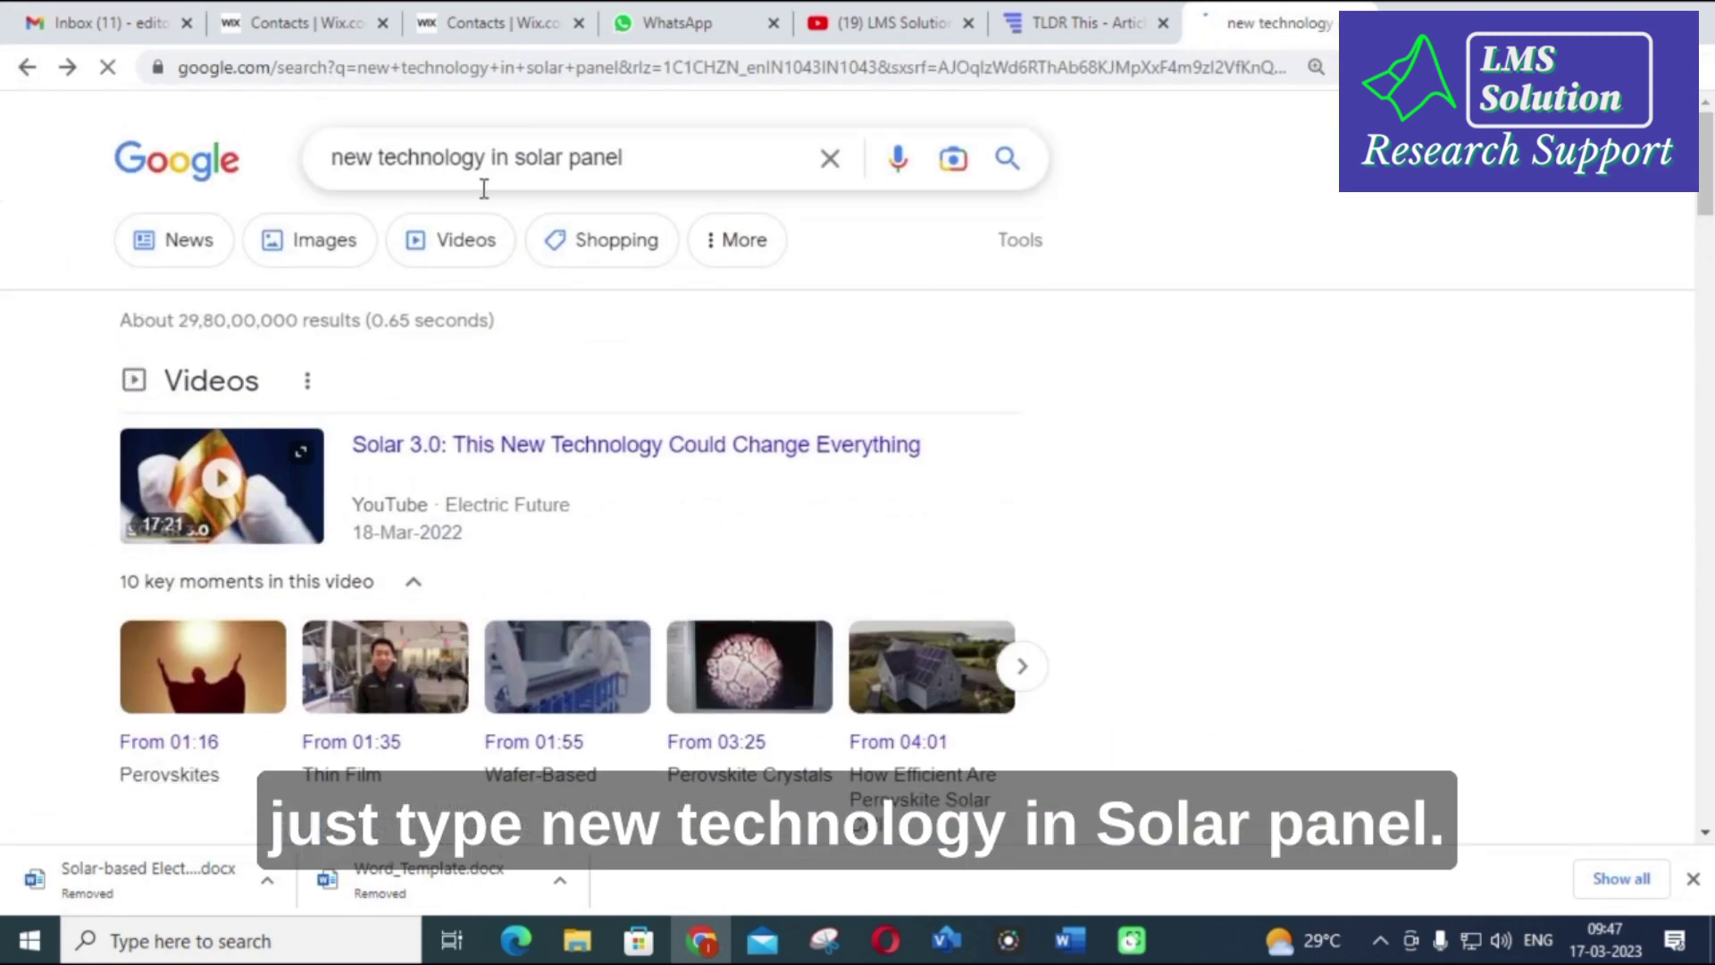
scroll(473, 223, "down", 10)
scroll(469, 250, "down", 4)
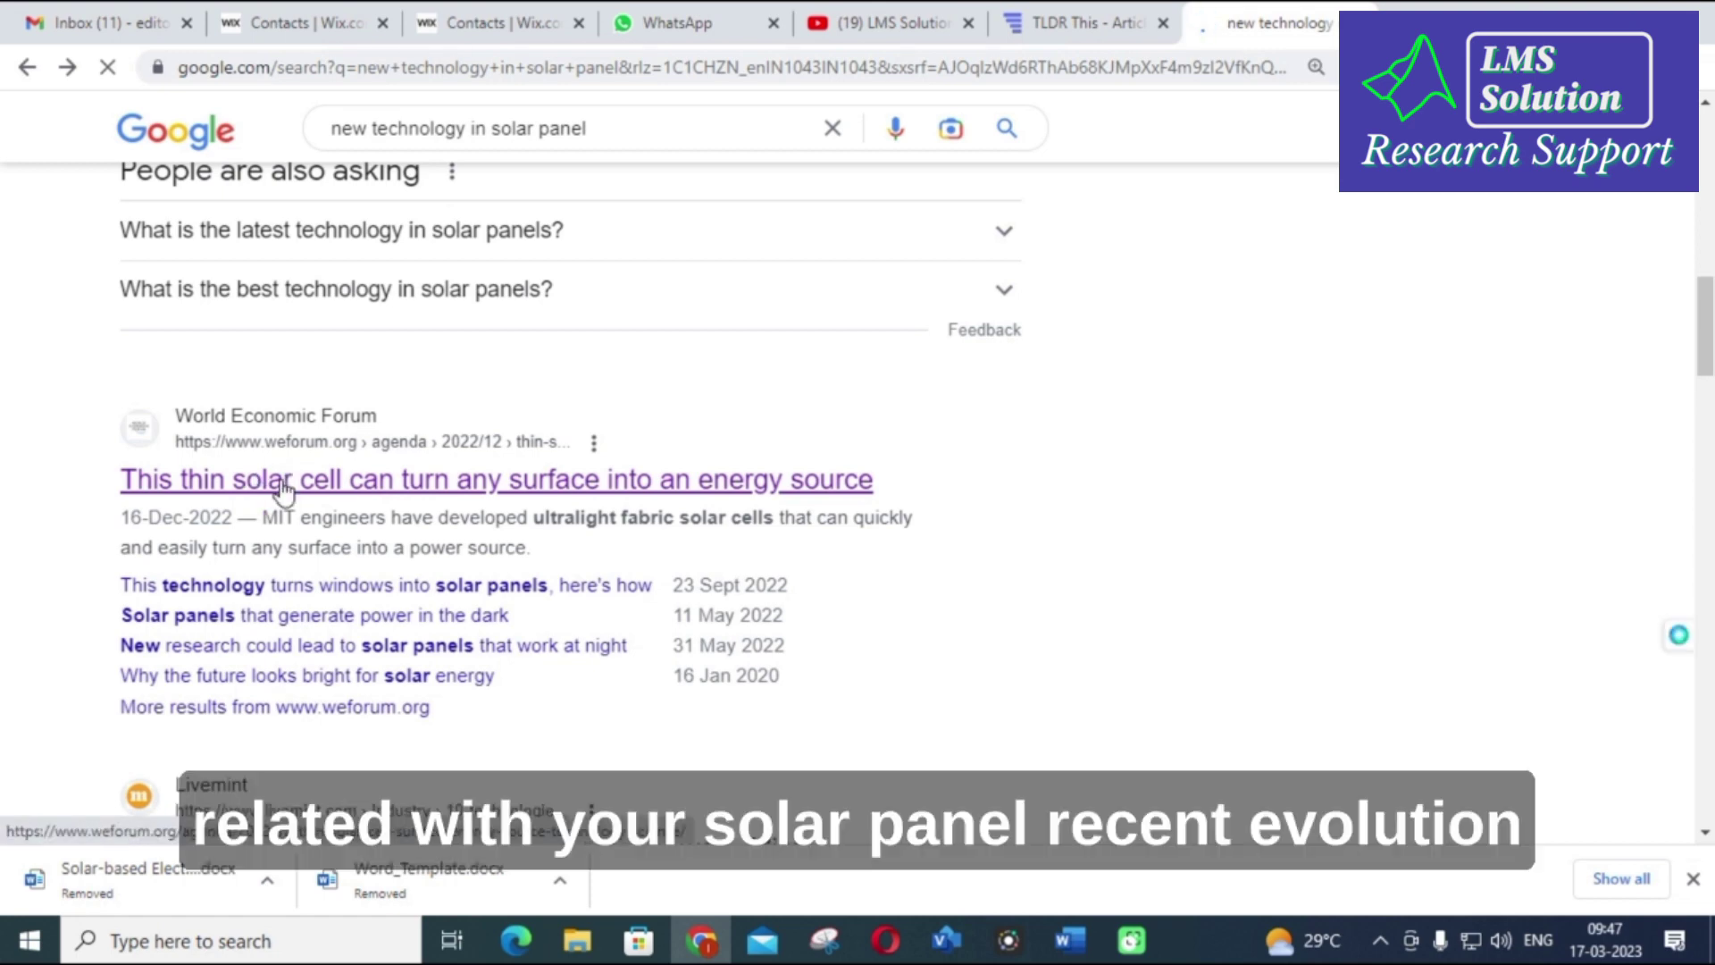
left_click(330, 474)
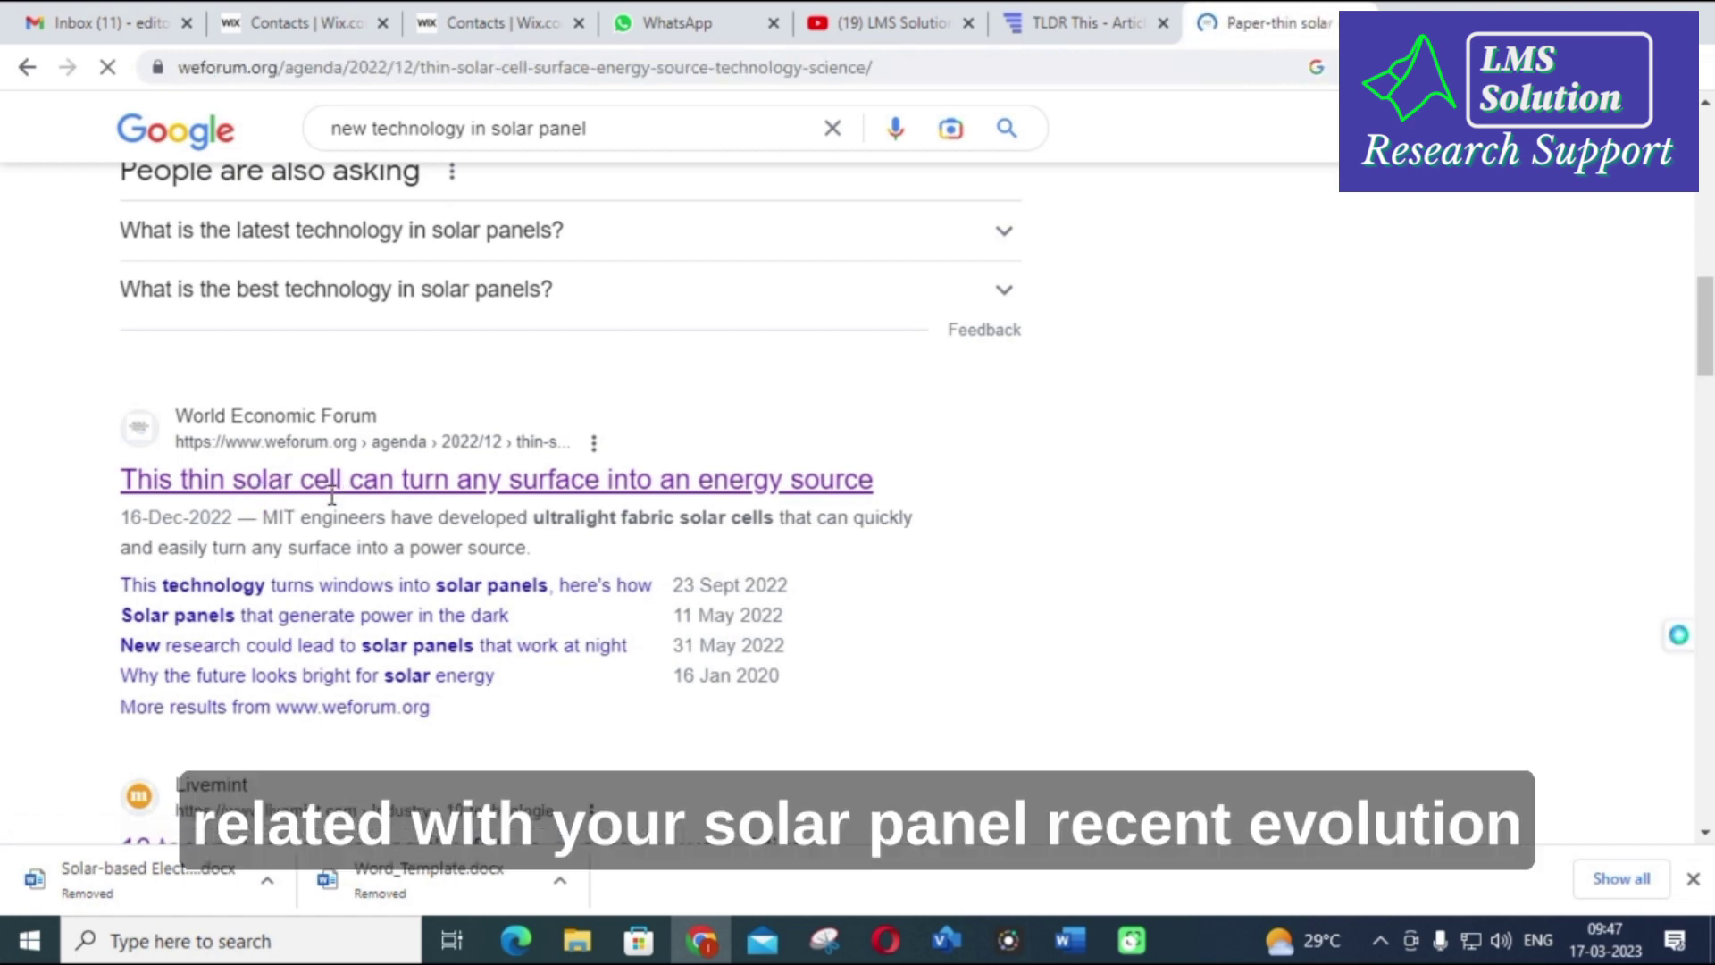
scroll(326, 464, "down", 10)
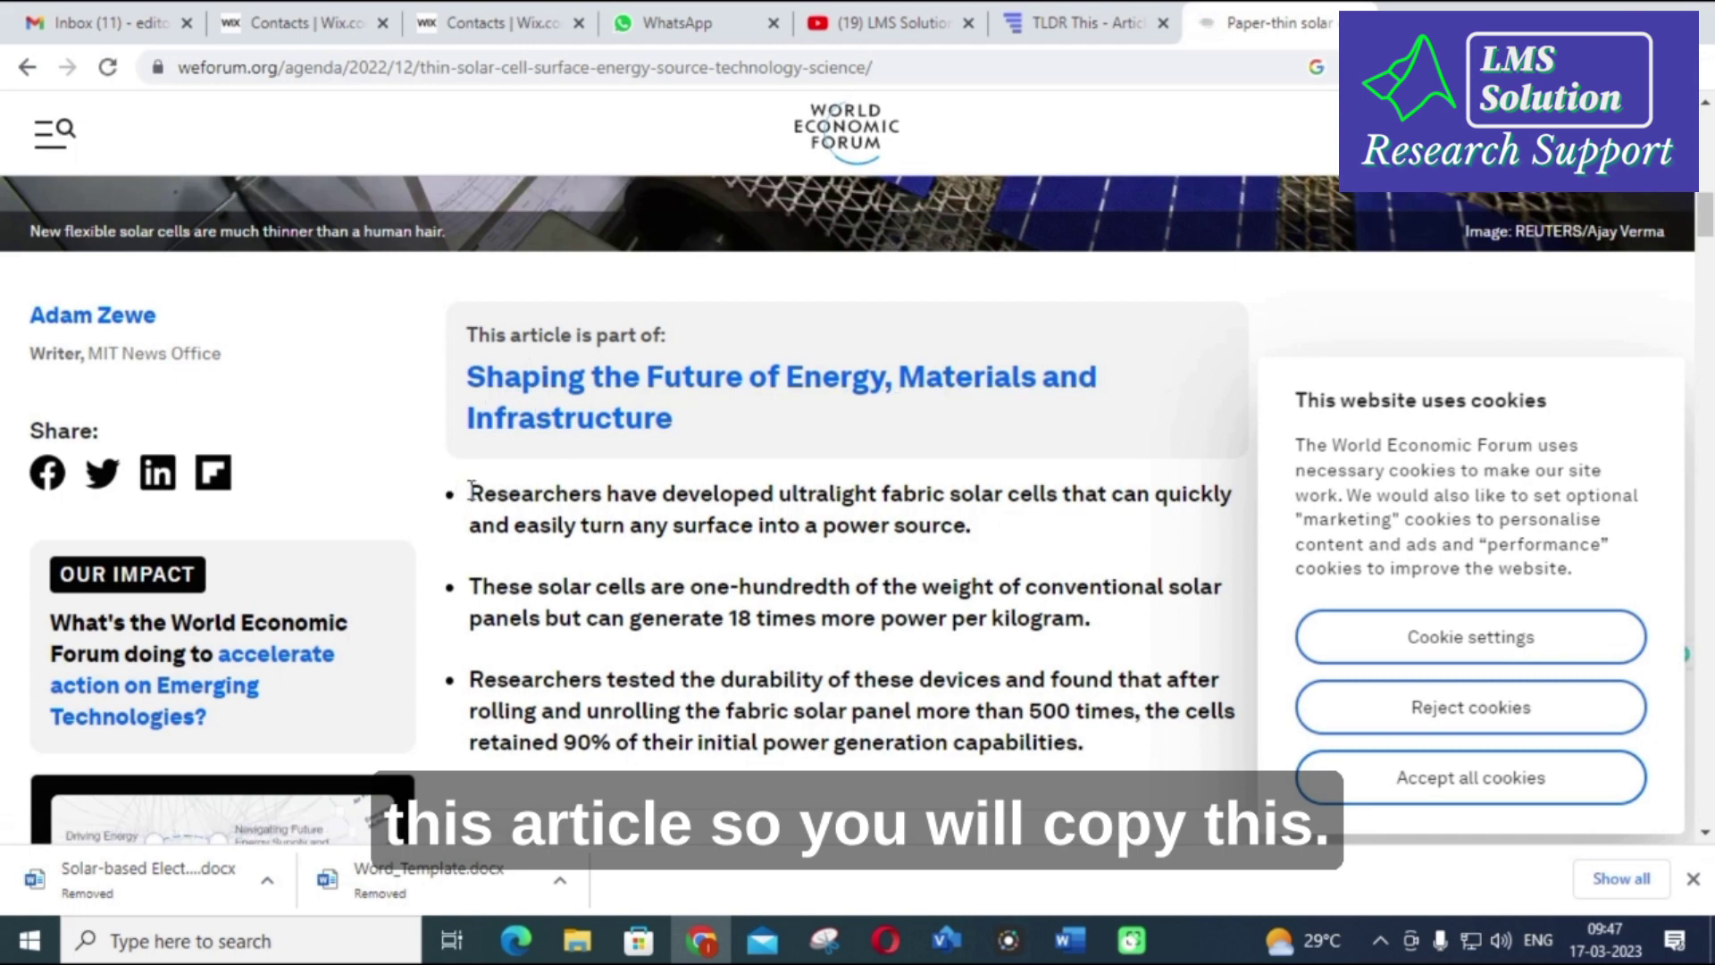
left_click_drag(458, 370, 959, 294)
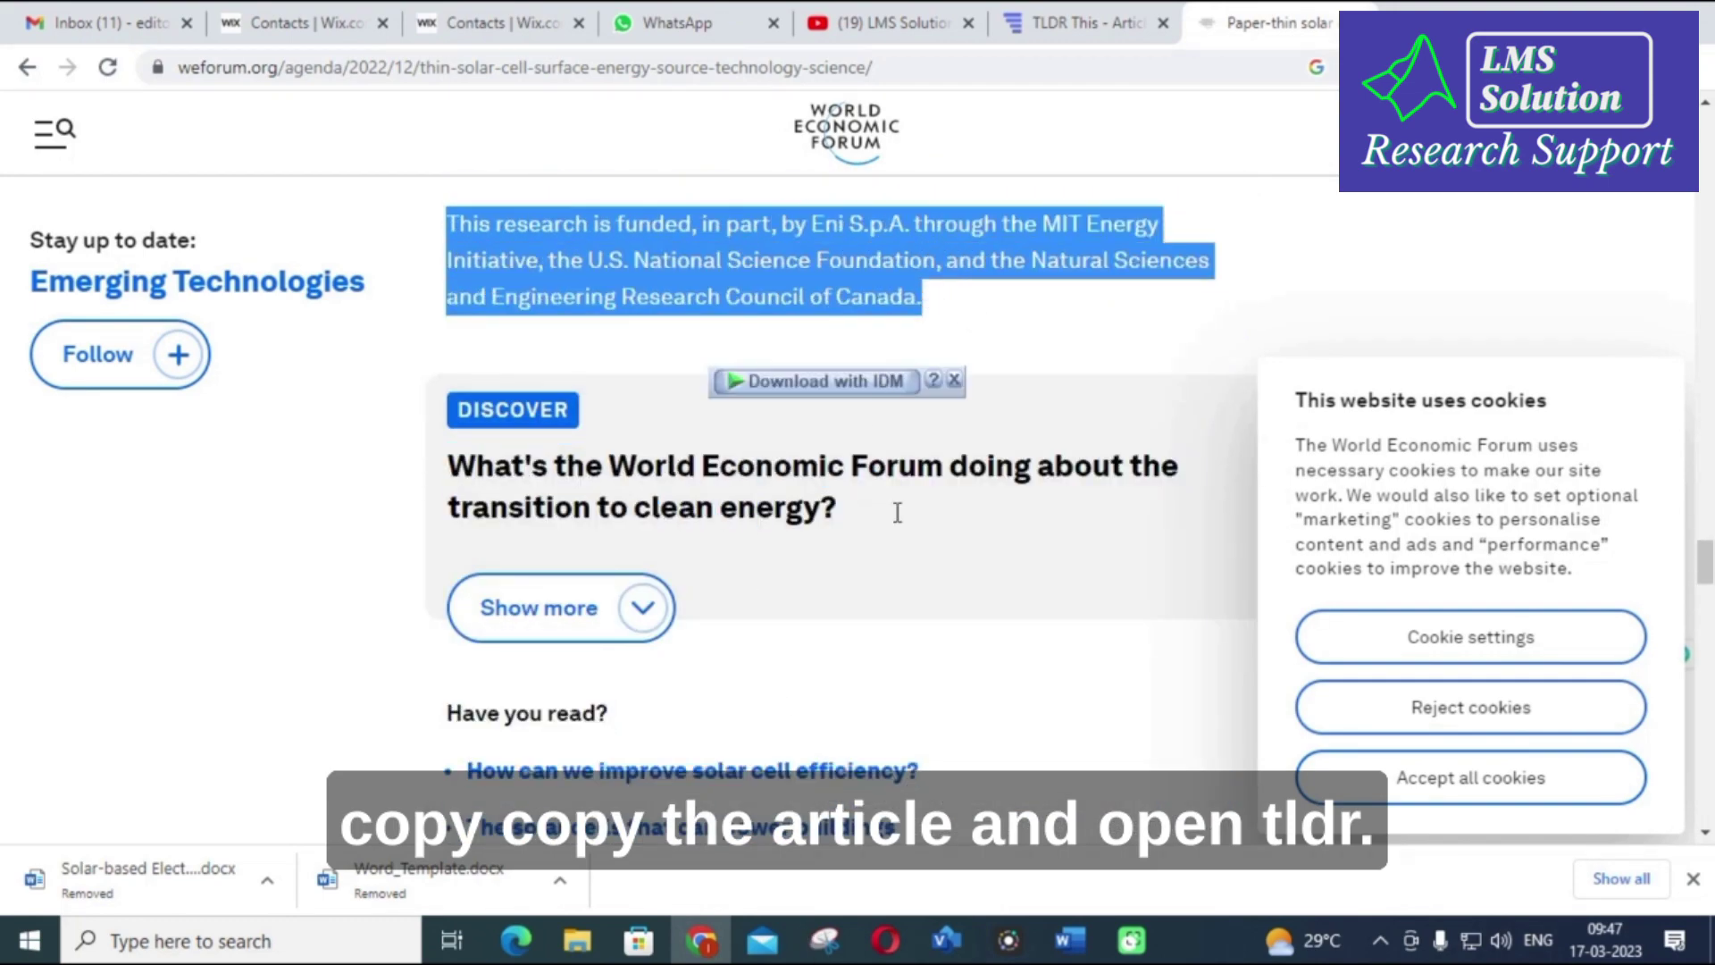
left_click(703, 943)
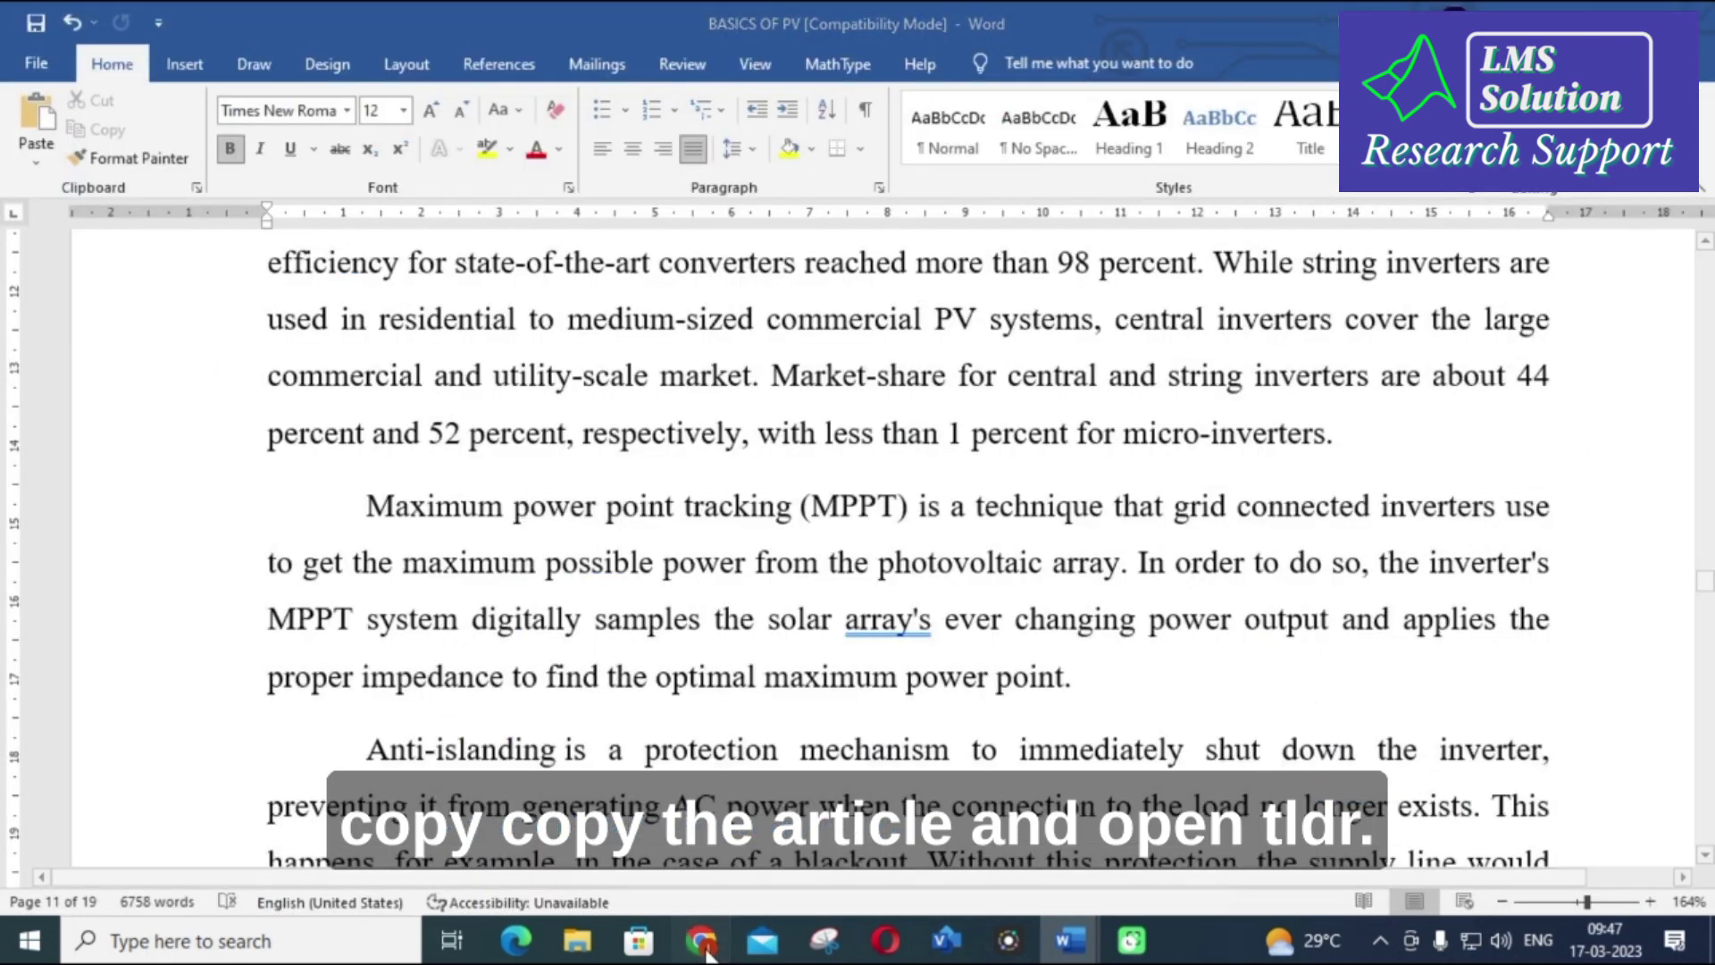
Paste the solar-cell article text into TLDR This and summarize it in Short/Concise mode
left_click(704, 942)
left_click(1070, 13)
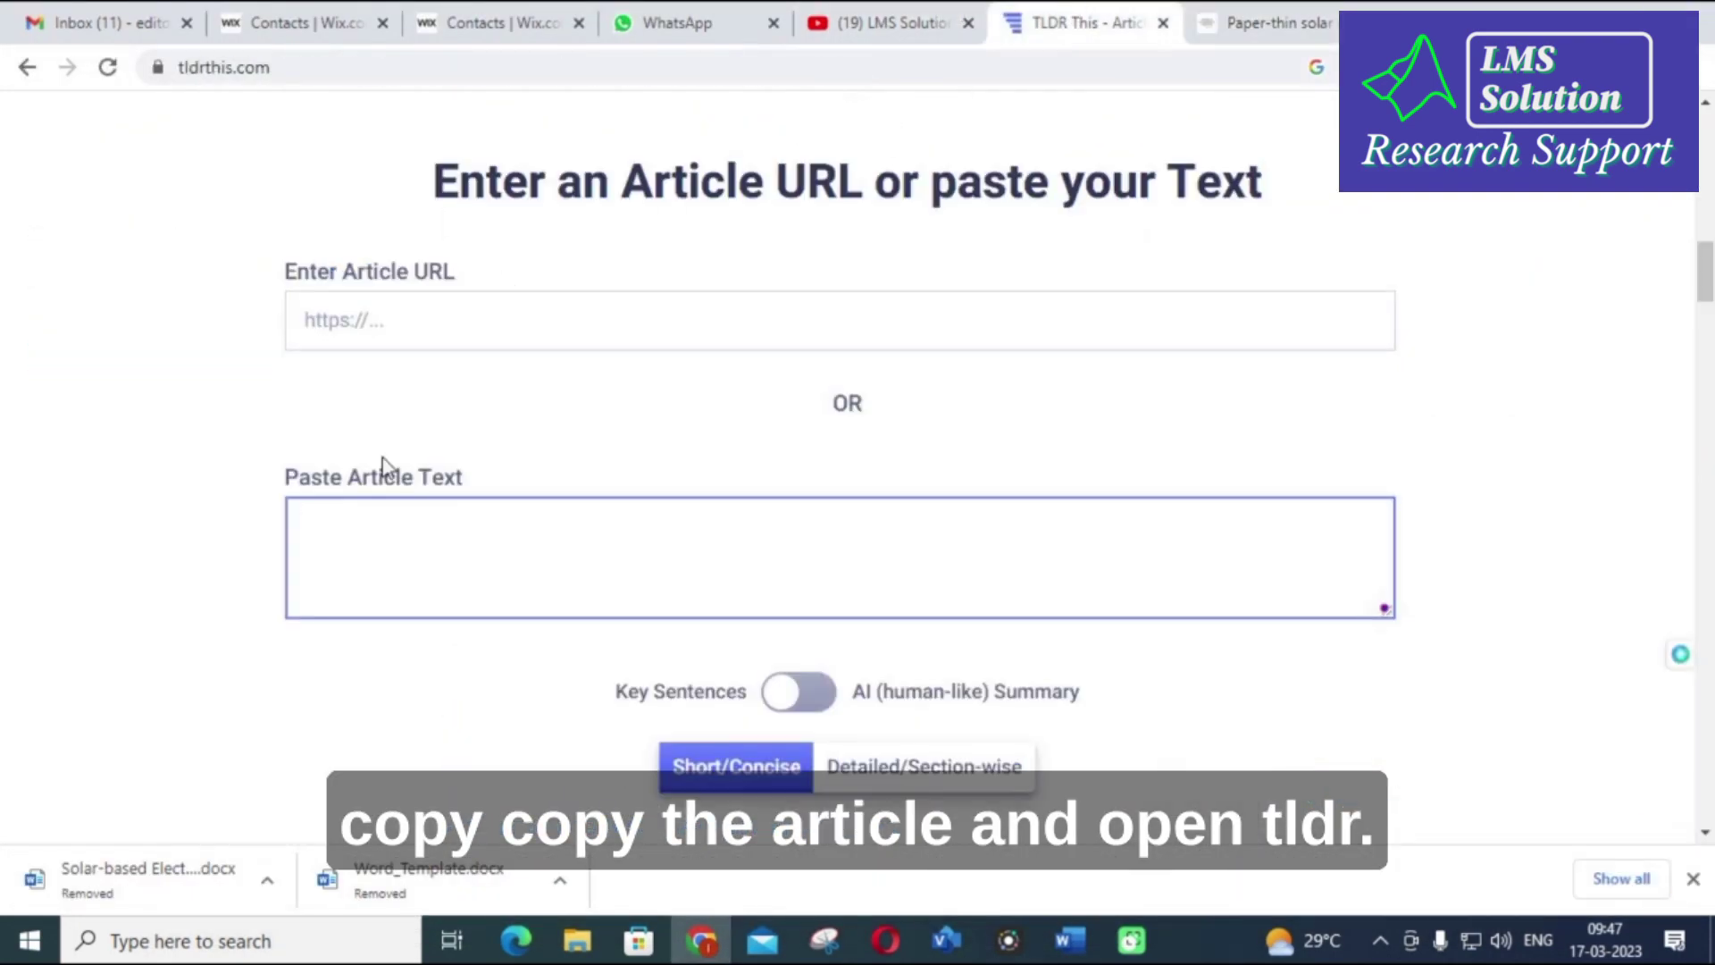
key("ctrl+v")
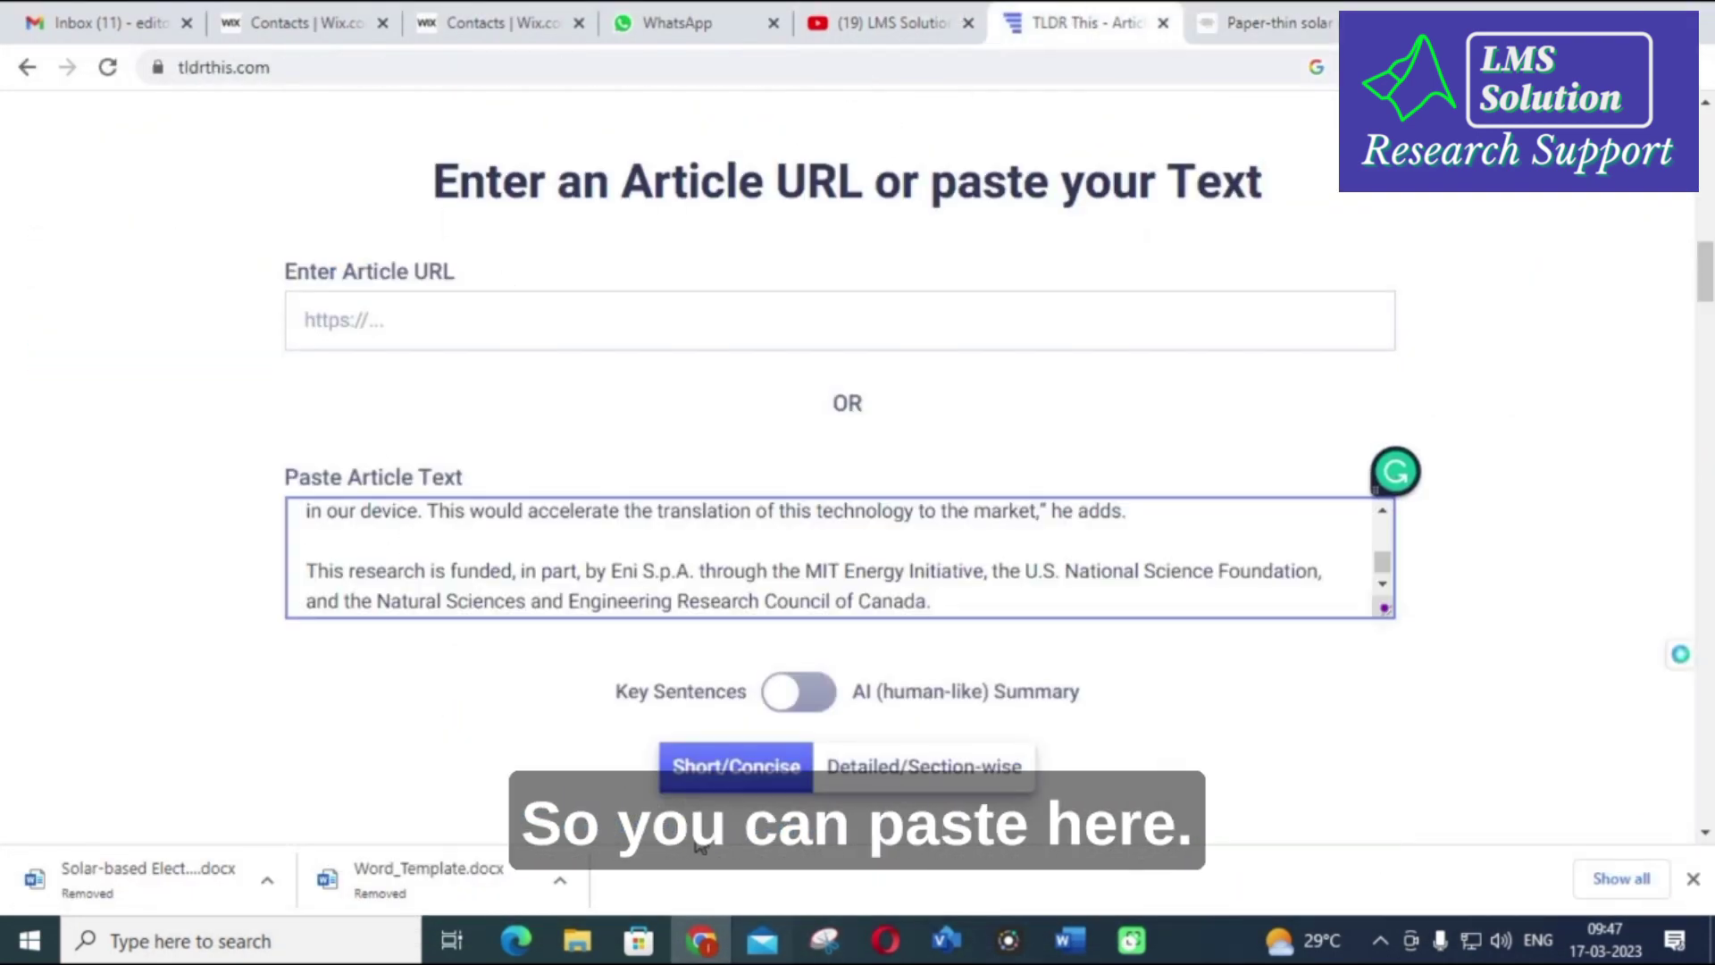
scroll(626, 697, "down", 1)
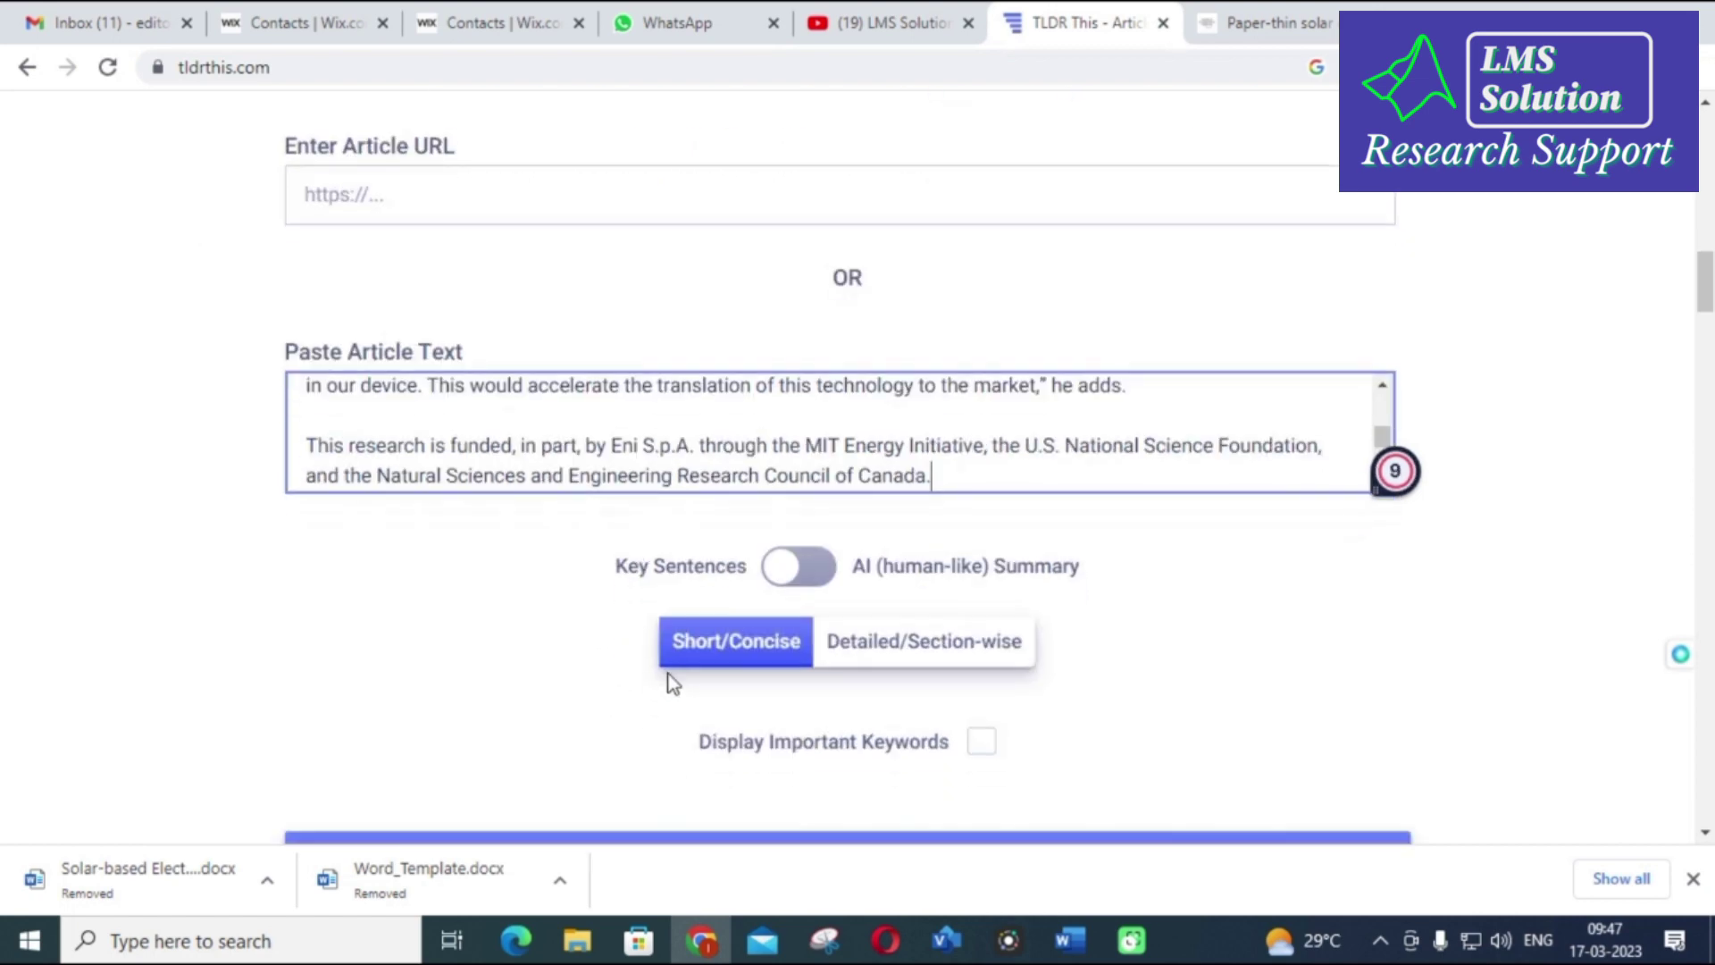
left_click(865, 642)
left_click(739, 650)
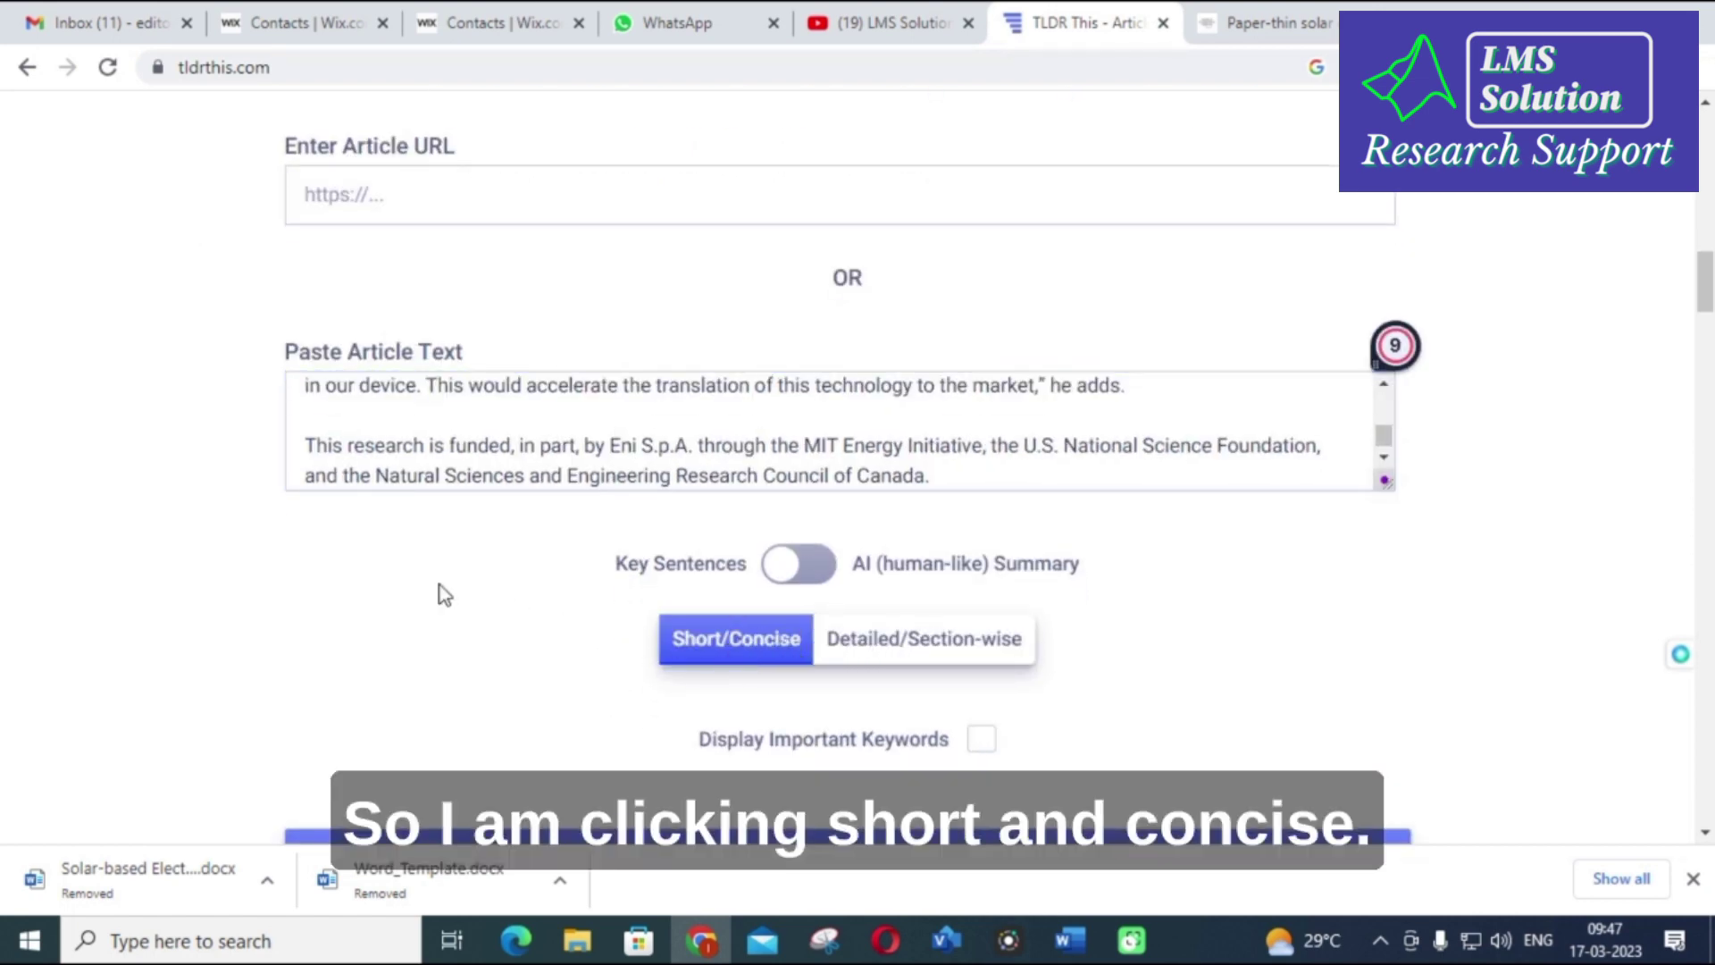
scroll(437, 594, "down", 1)
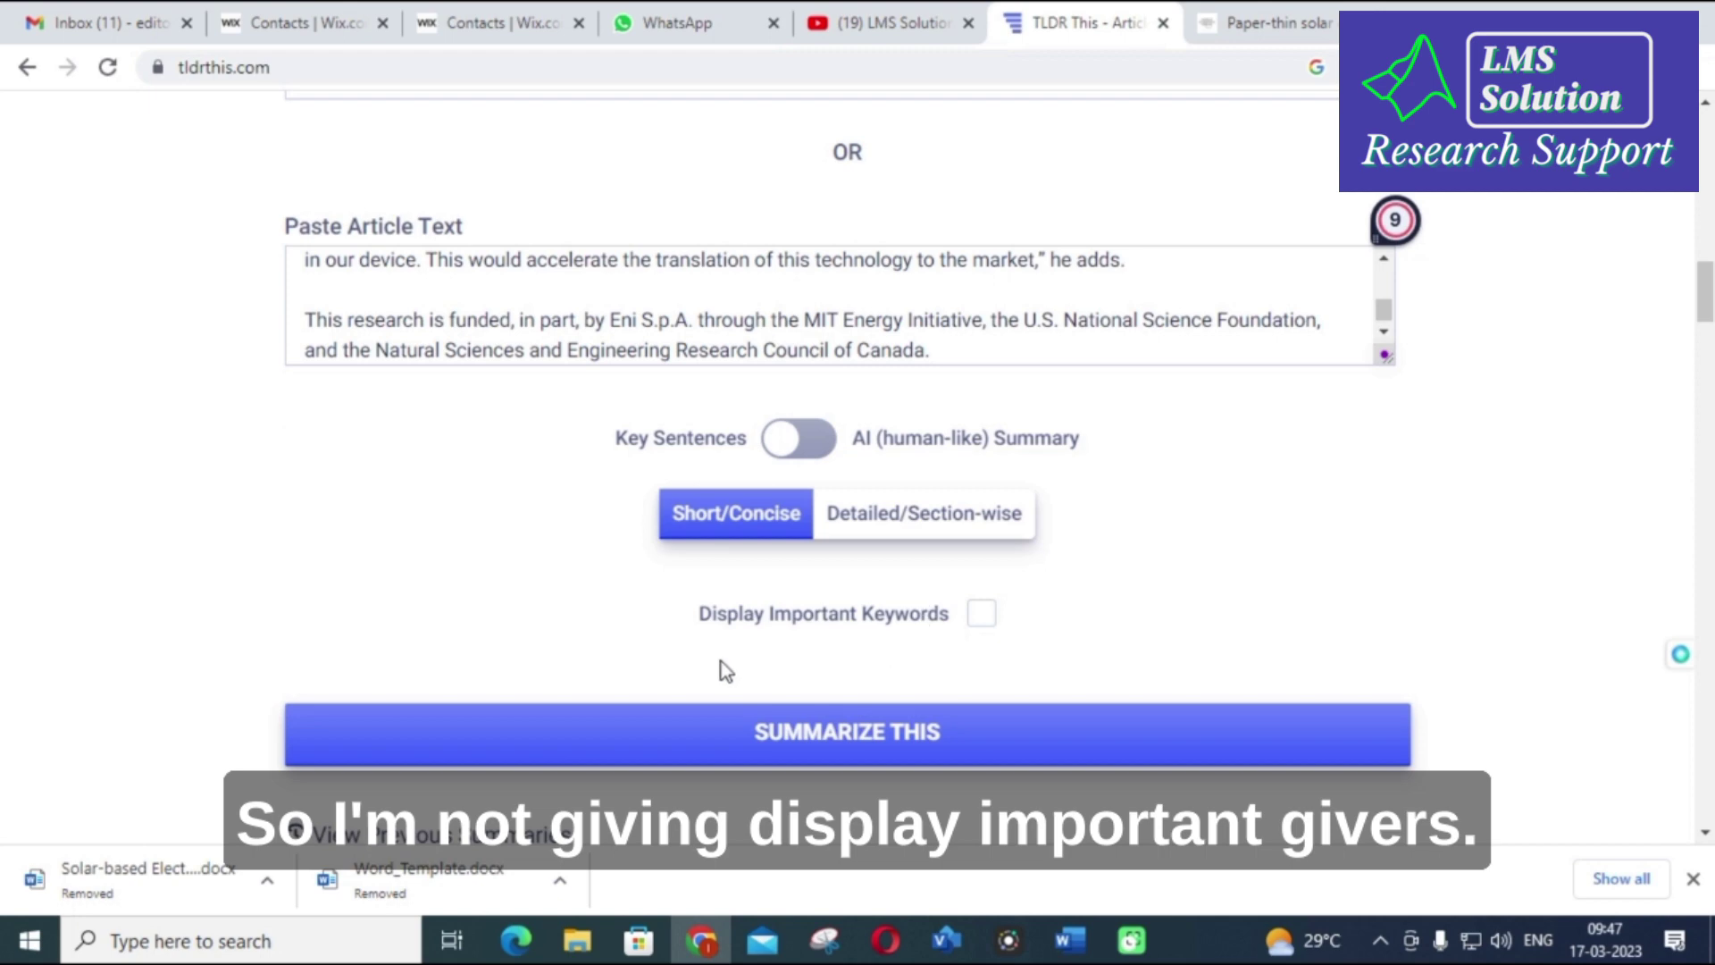
left_click(831, 735)
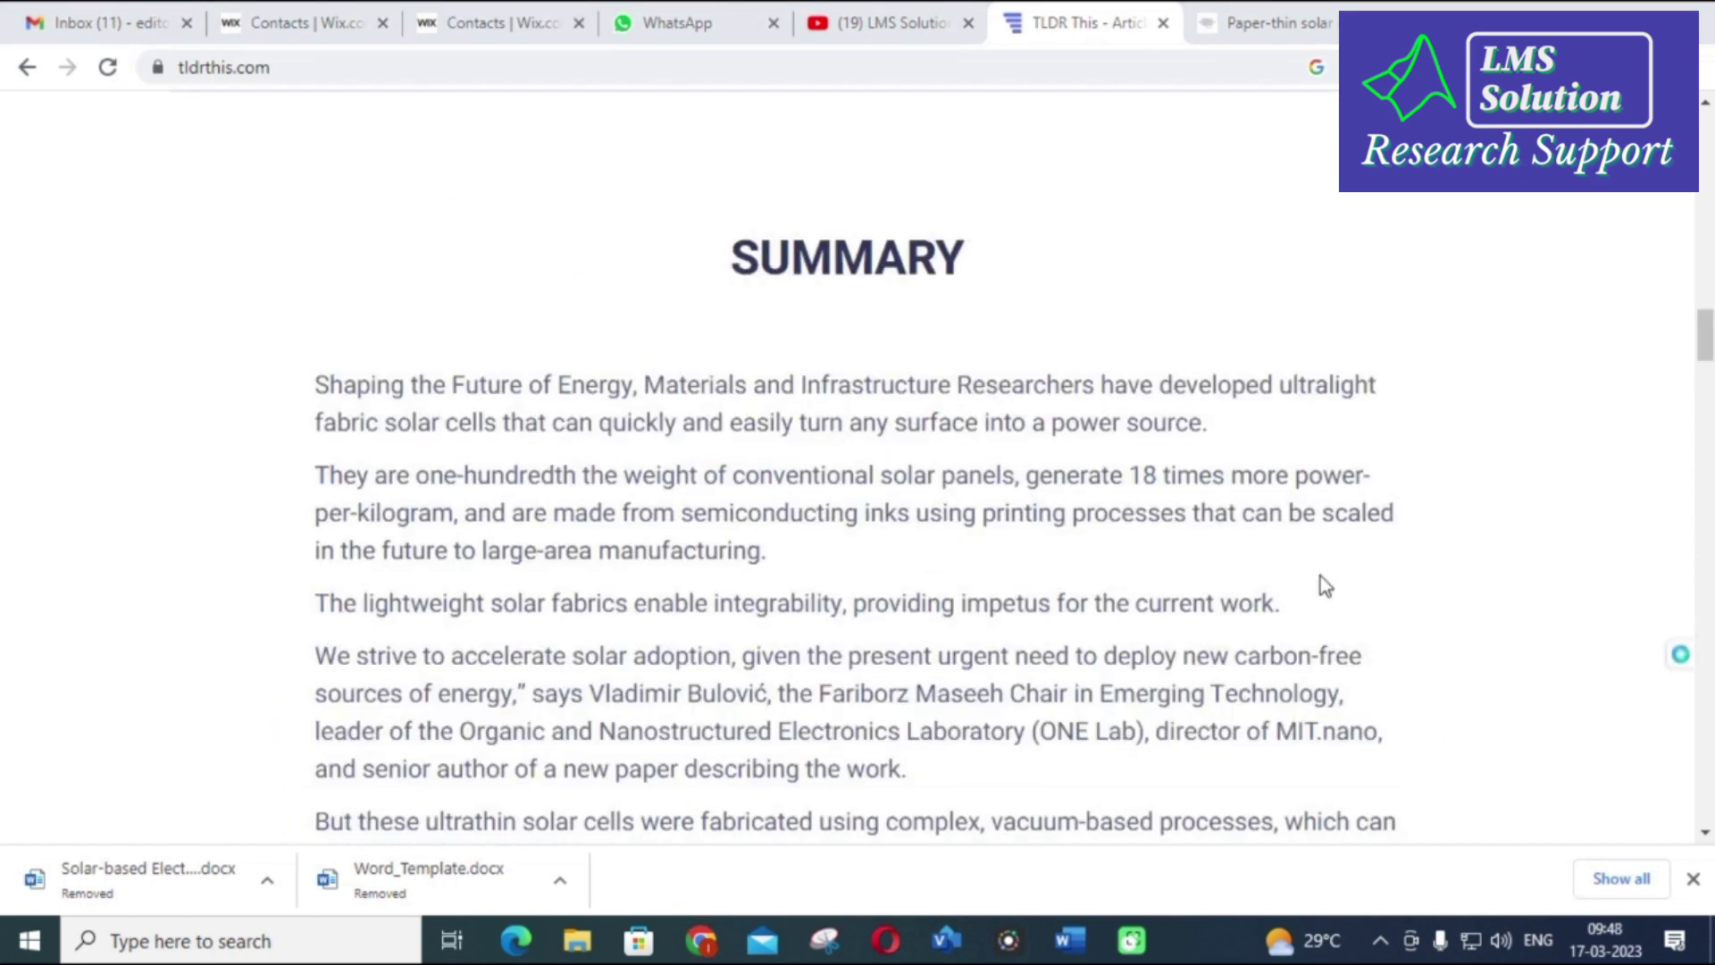
Read through the five short summary paragraphs, then scroll back up to the form
scroll(1014, 432, "down", 2)
scroll(951, 414, "up", 1)
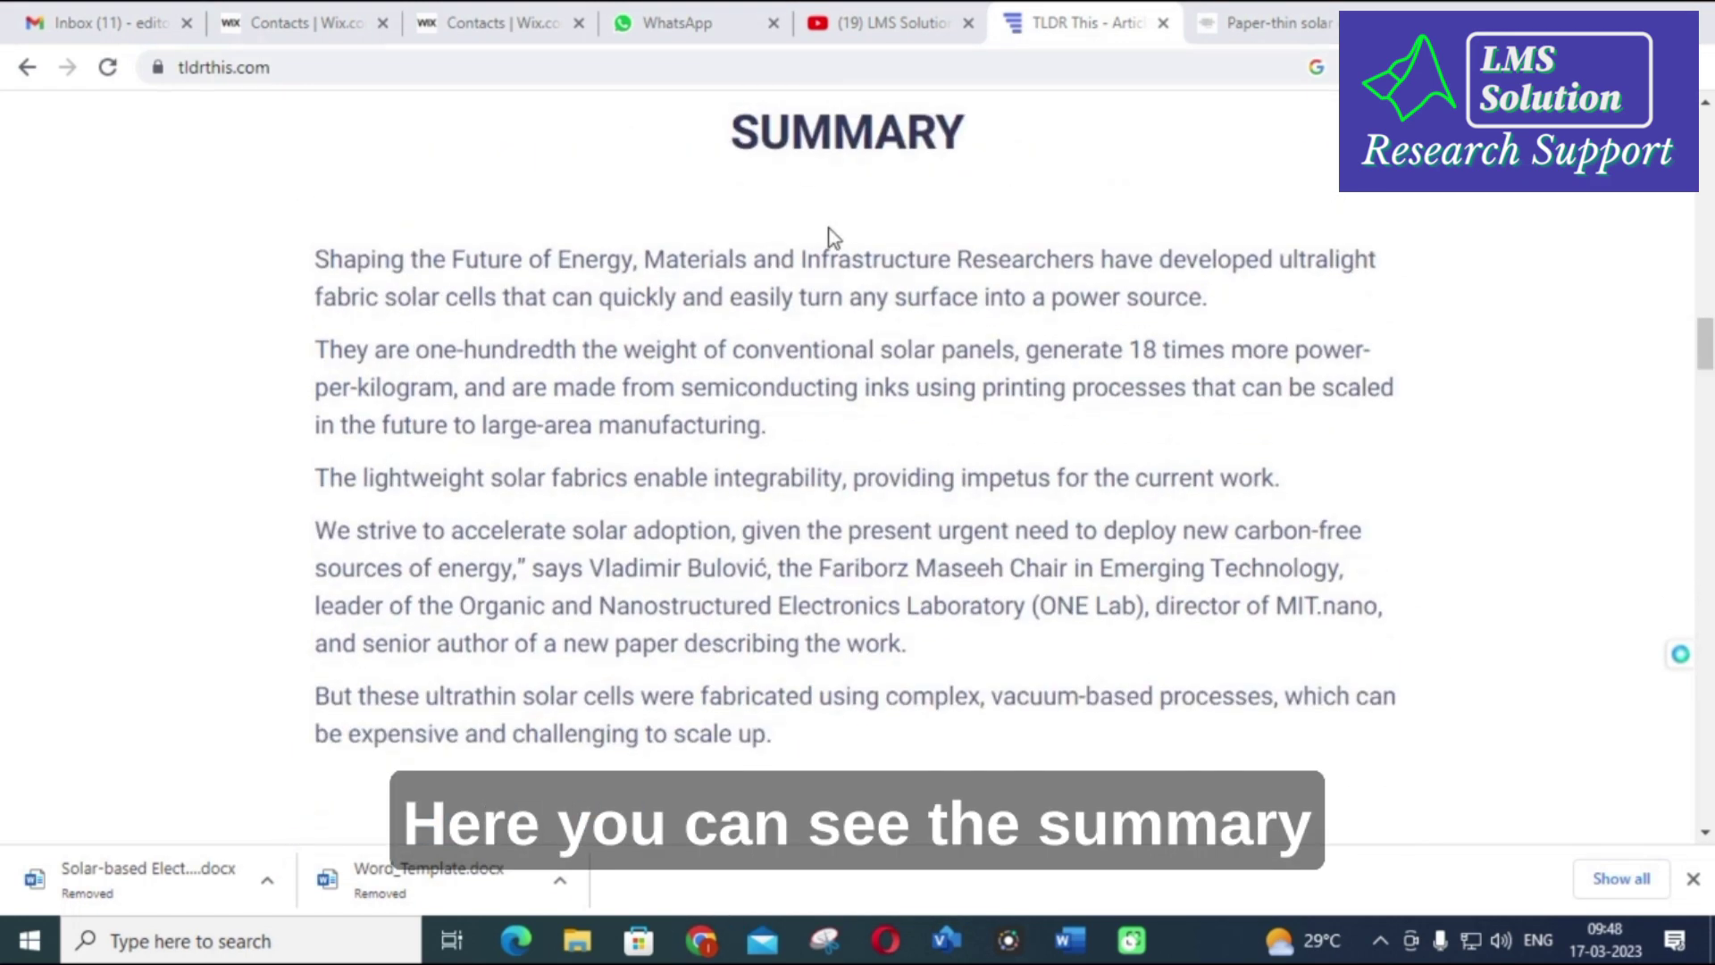
left_click_drag(317, 254, 887, 779)
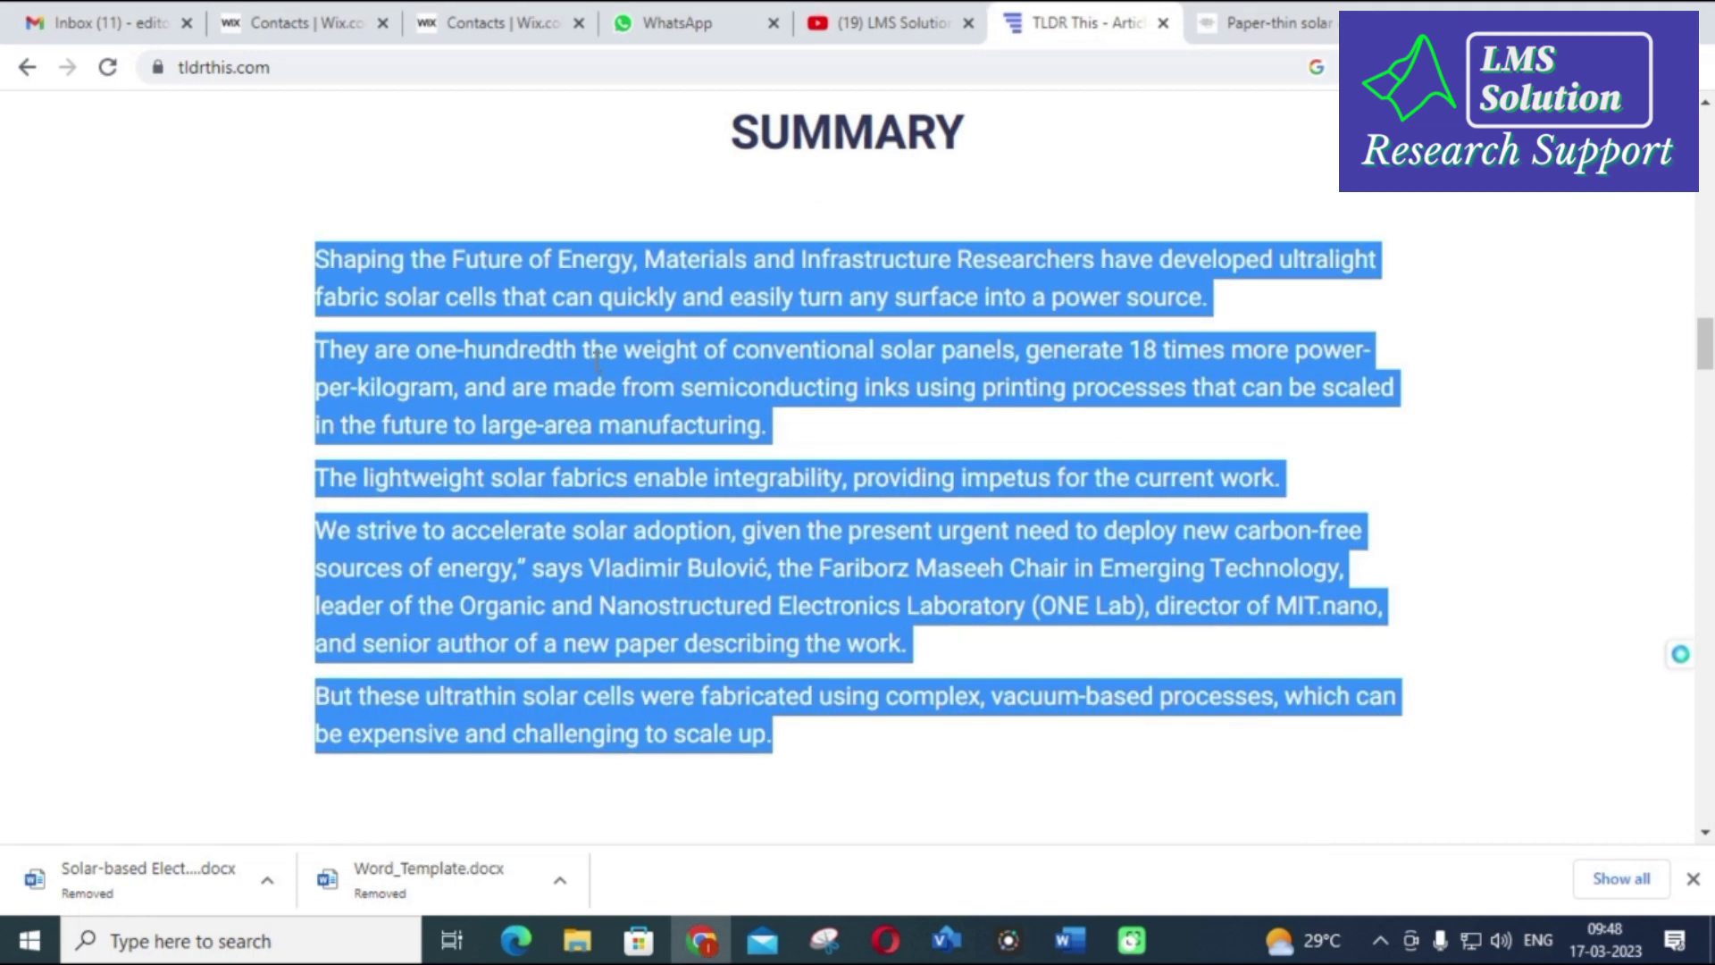
left_click(791, 738)
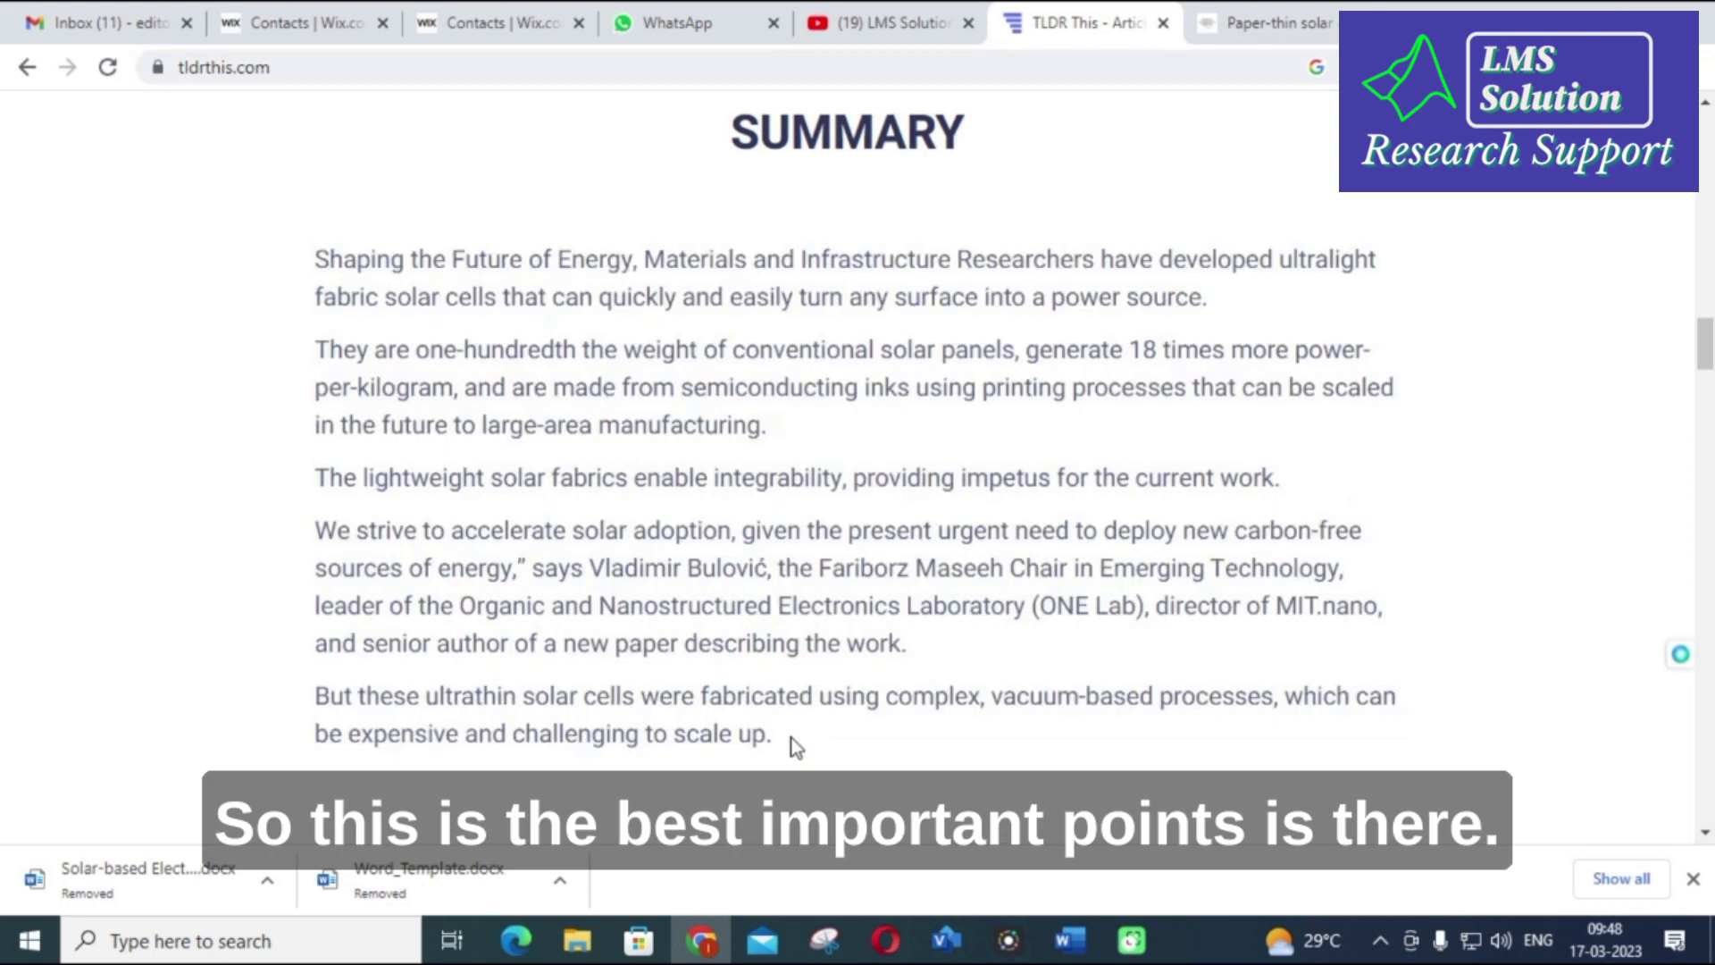
scroll(811, 667, "up", 15)
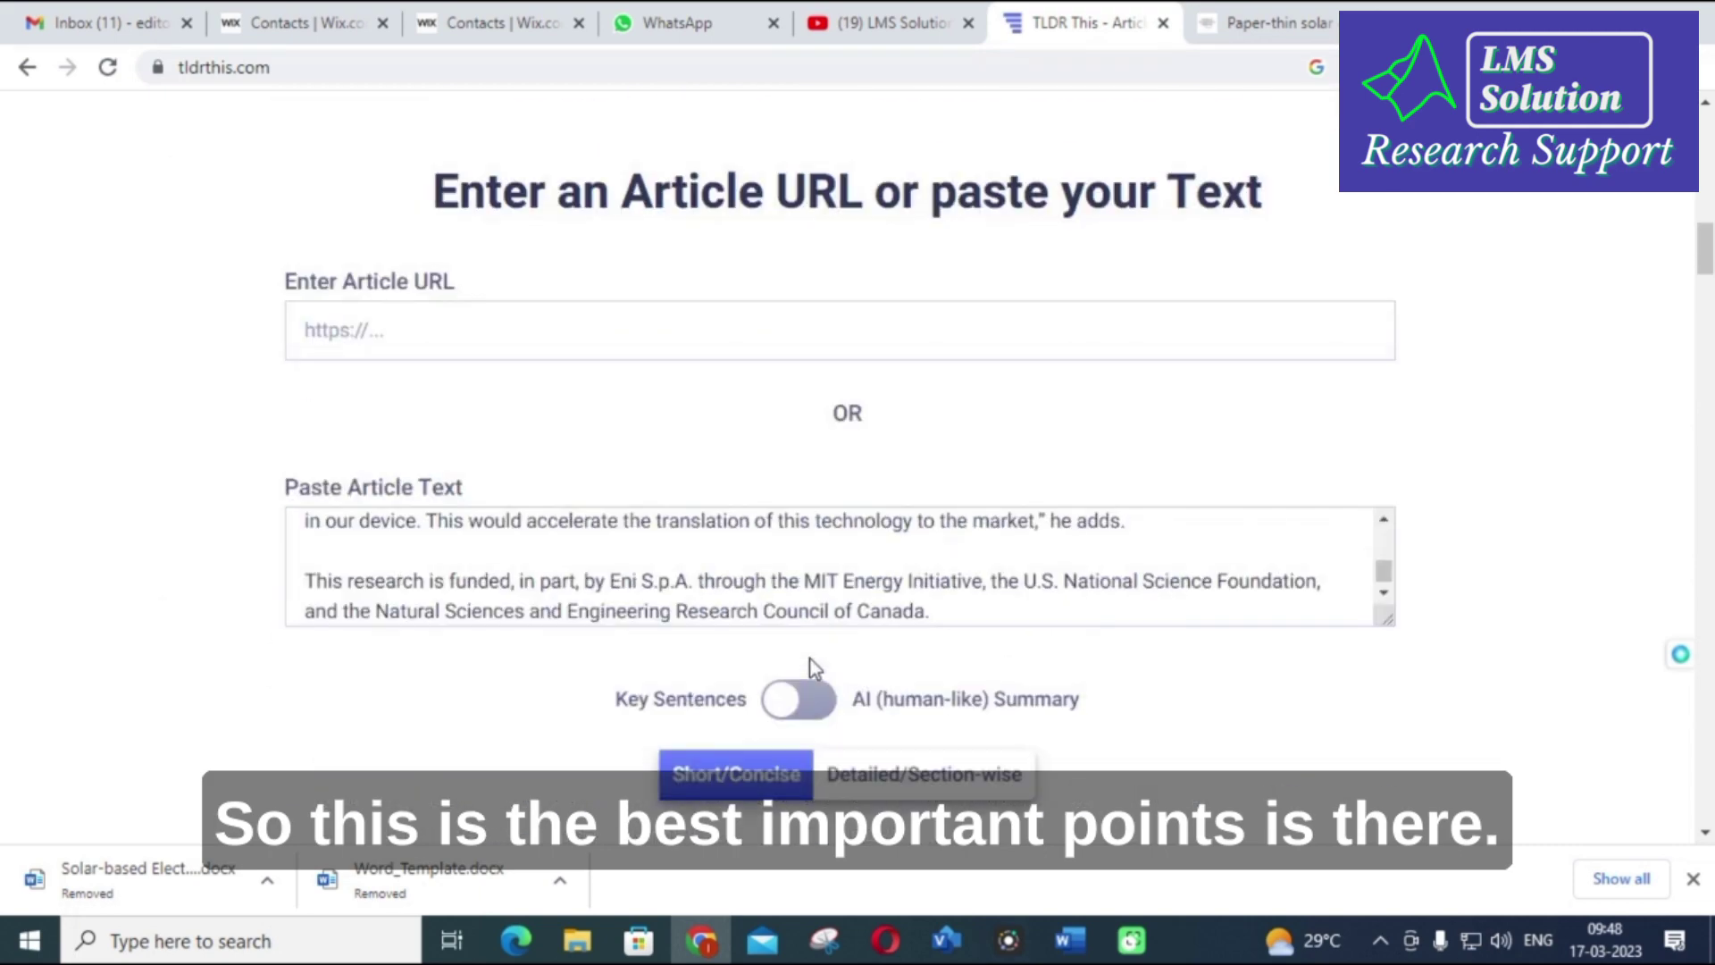
Enable Display Important Keywords and summarize the article again
scroll(849, 559, "down", 3)
scroll(976, 747, "up", 1)
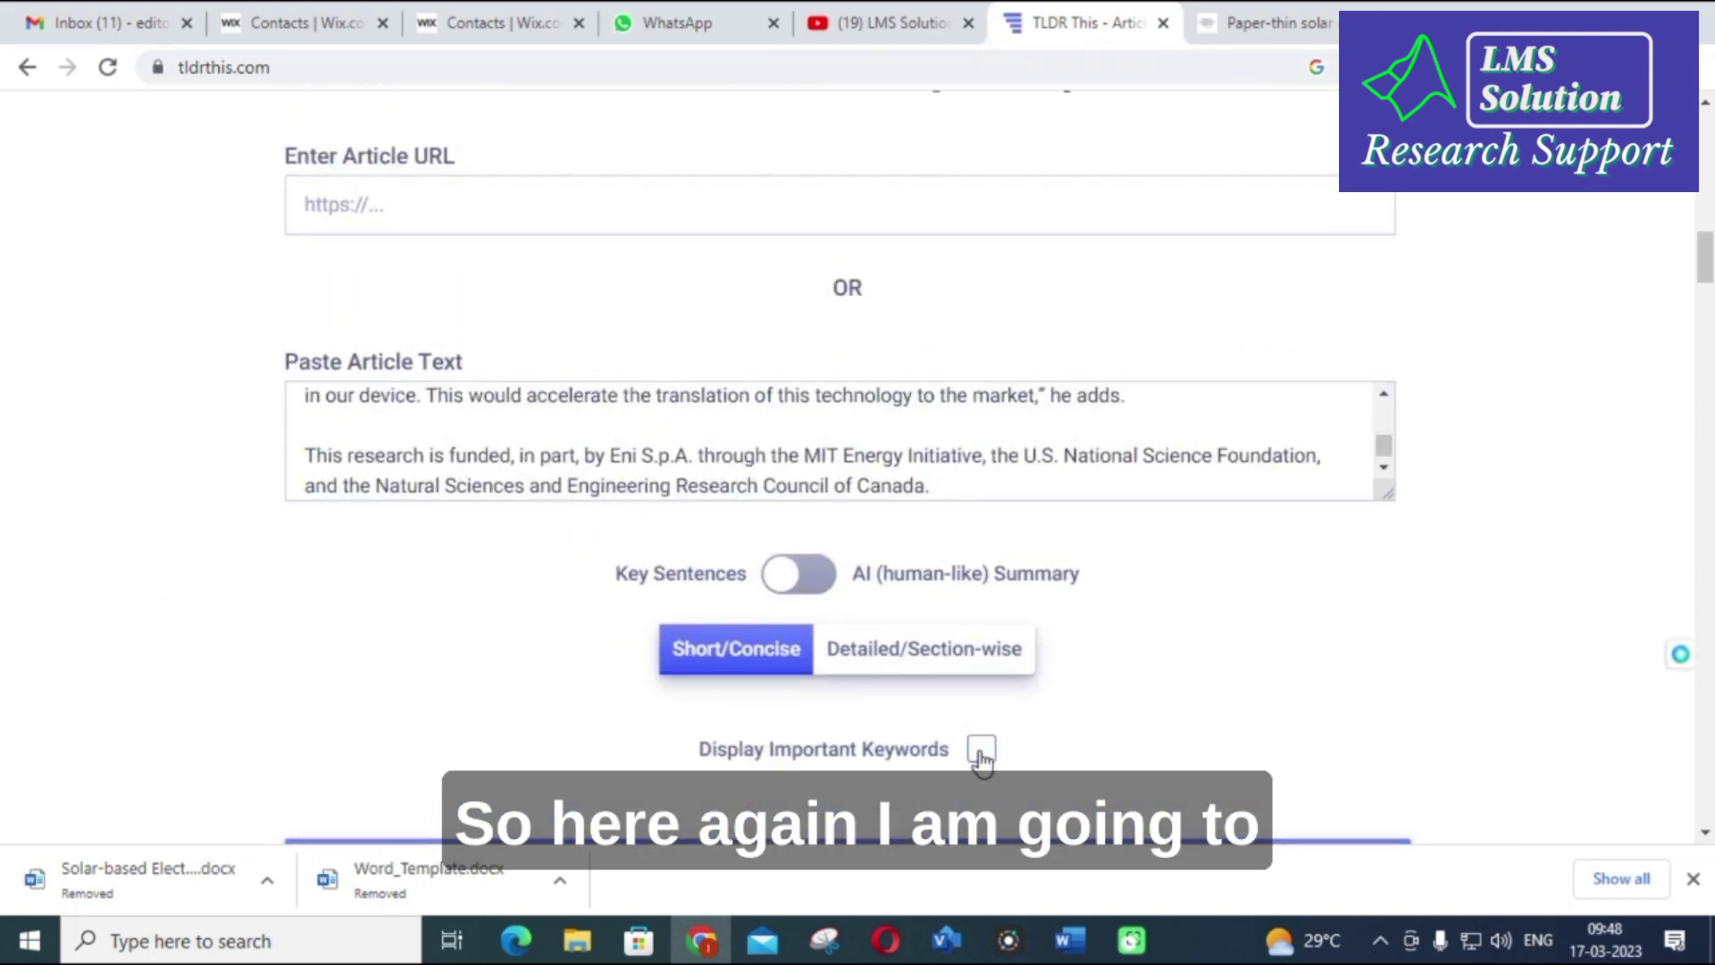
scroll(976, 626, "down", 1)
left_click(980, 624)
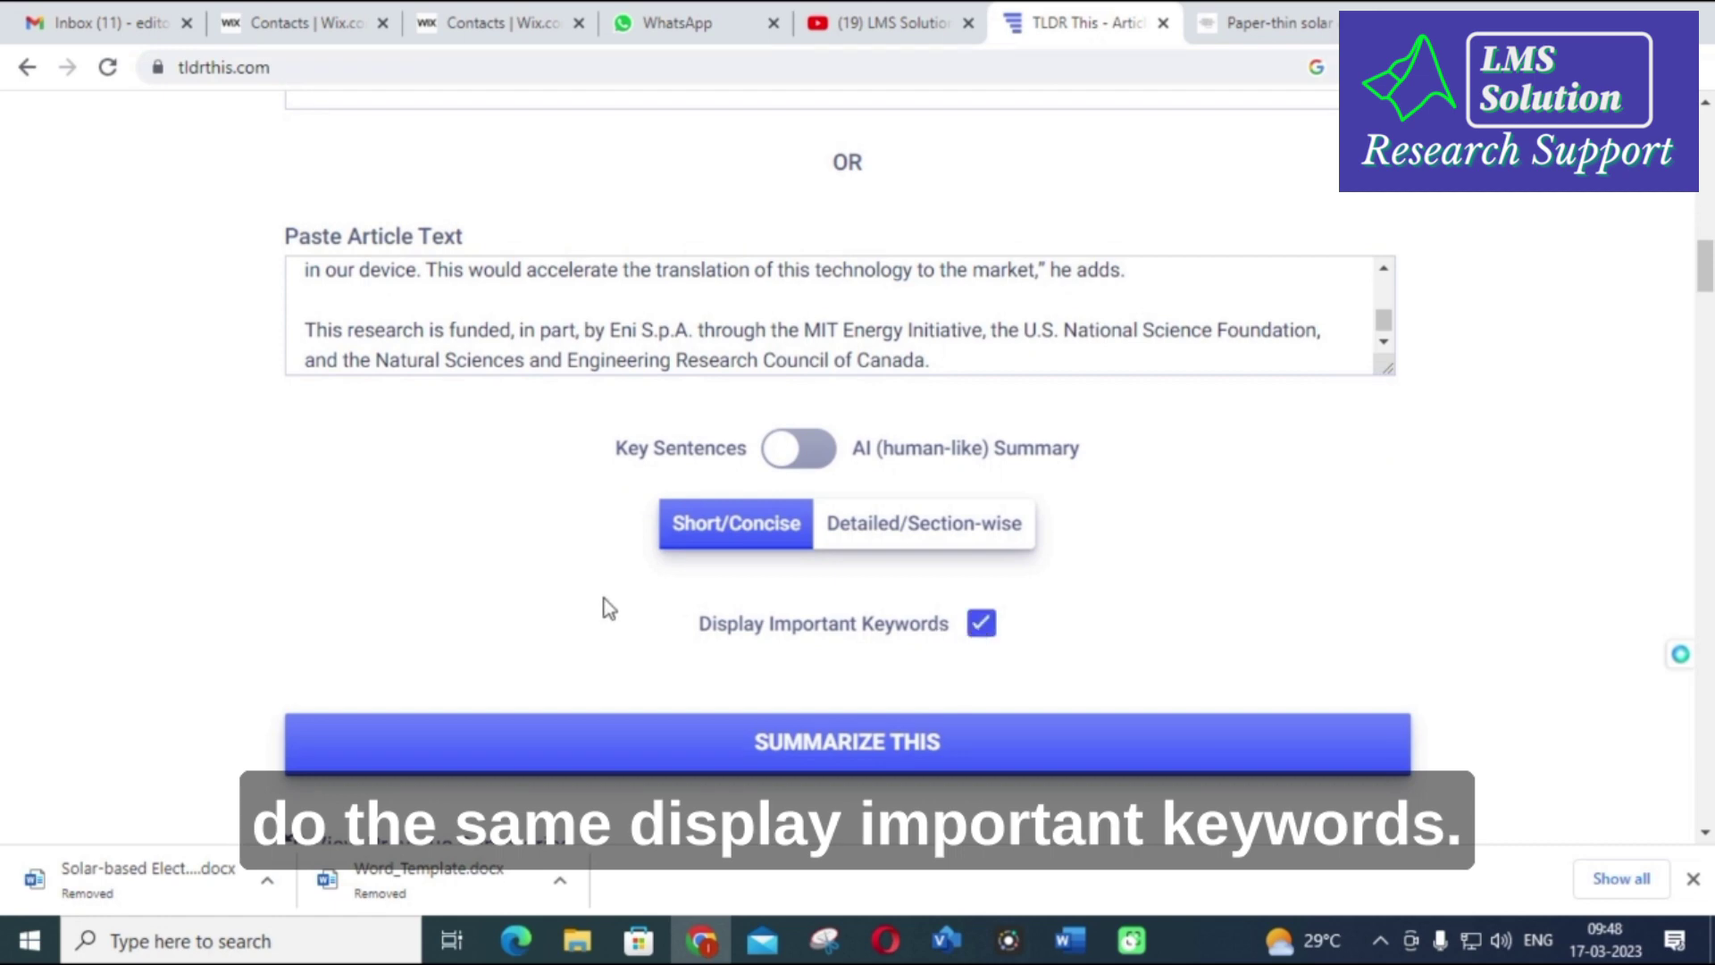
left_click(795, 754)
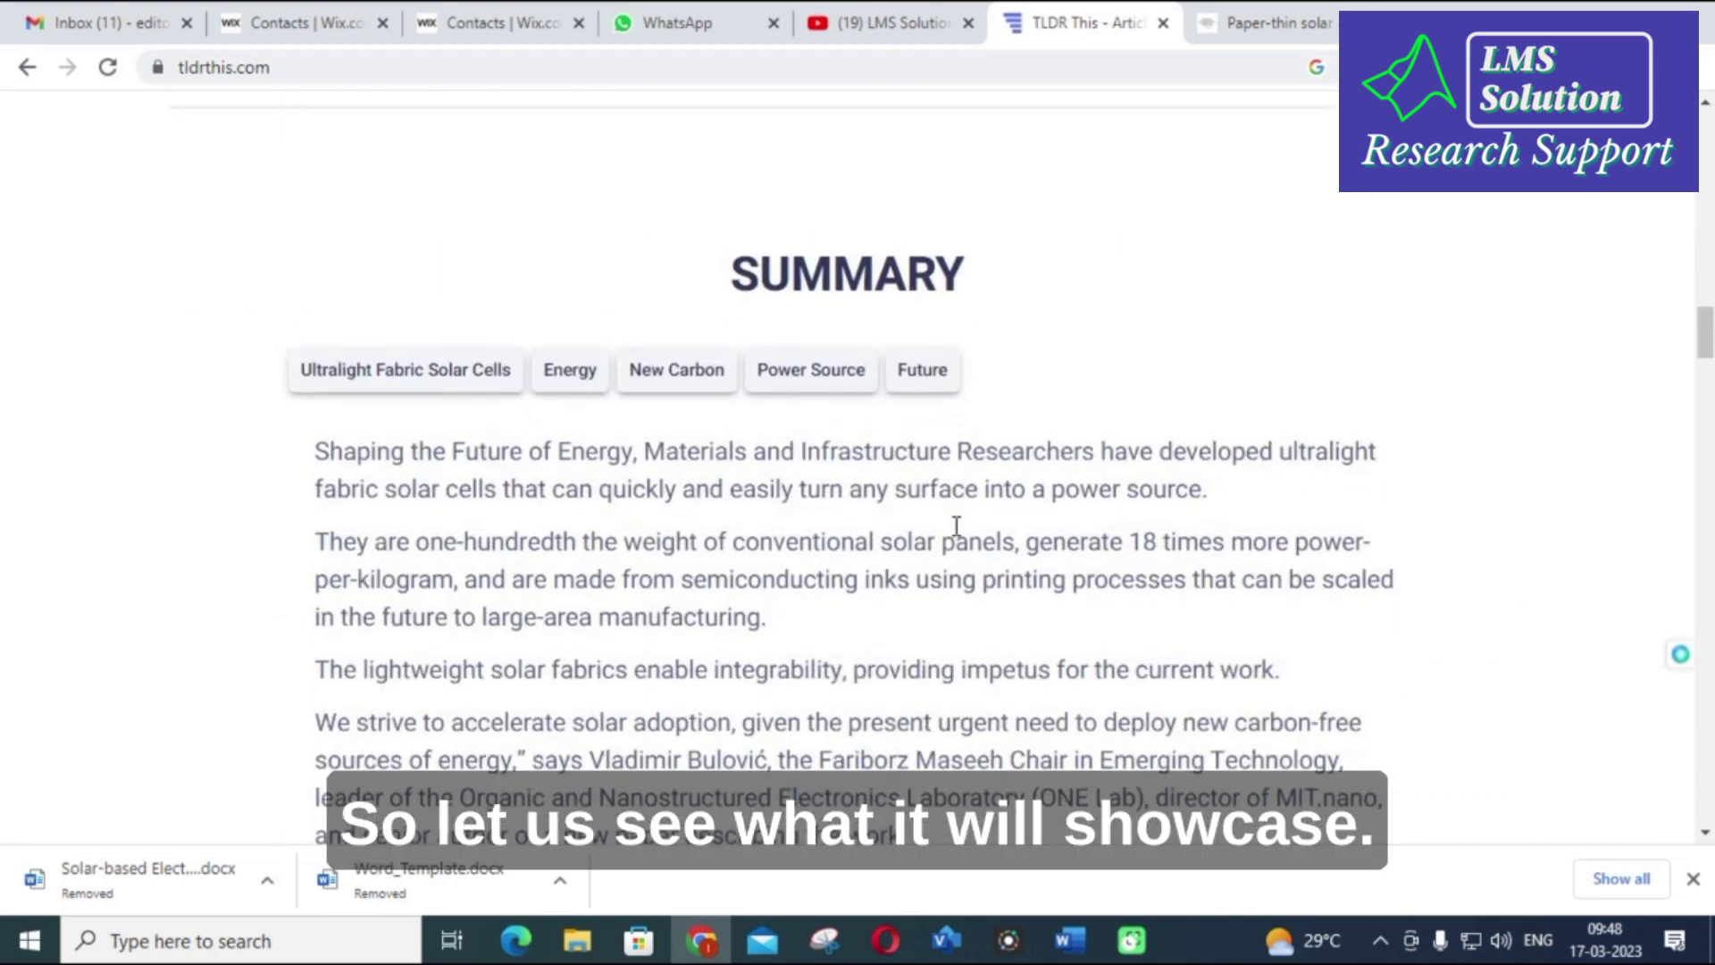
Review the five keyword tags, from Ultralight Fabric Solar Cells to Future, then choose Detailed/Section-wise
scroll(952, 518, "down", 3)
scroll(947, 522, "up", 1)
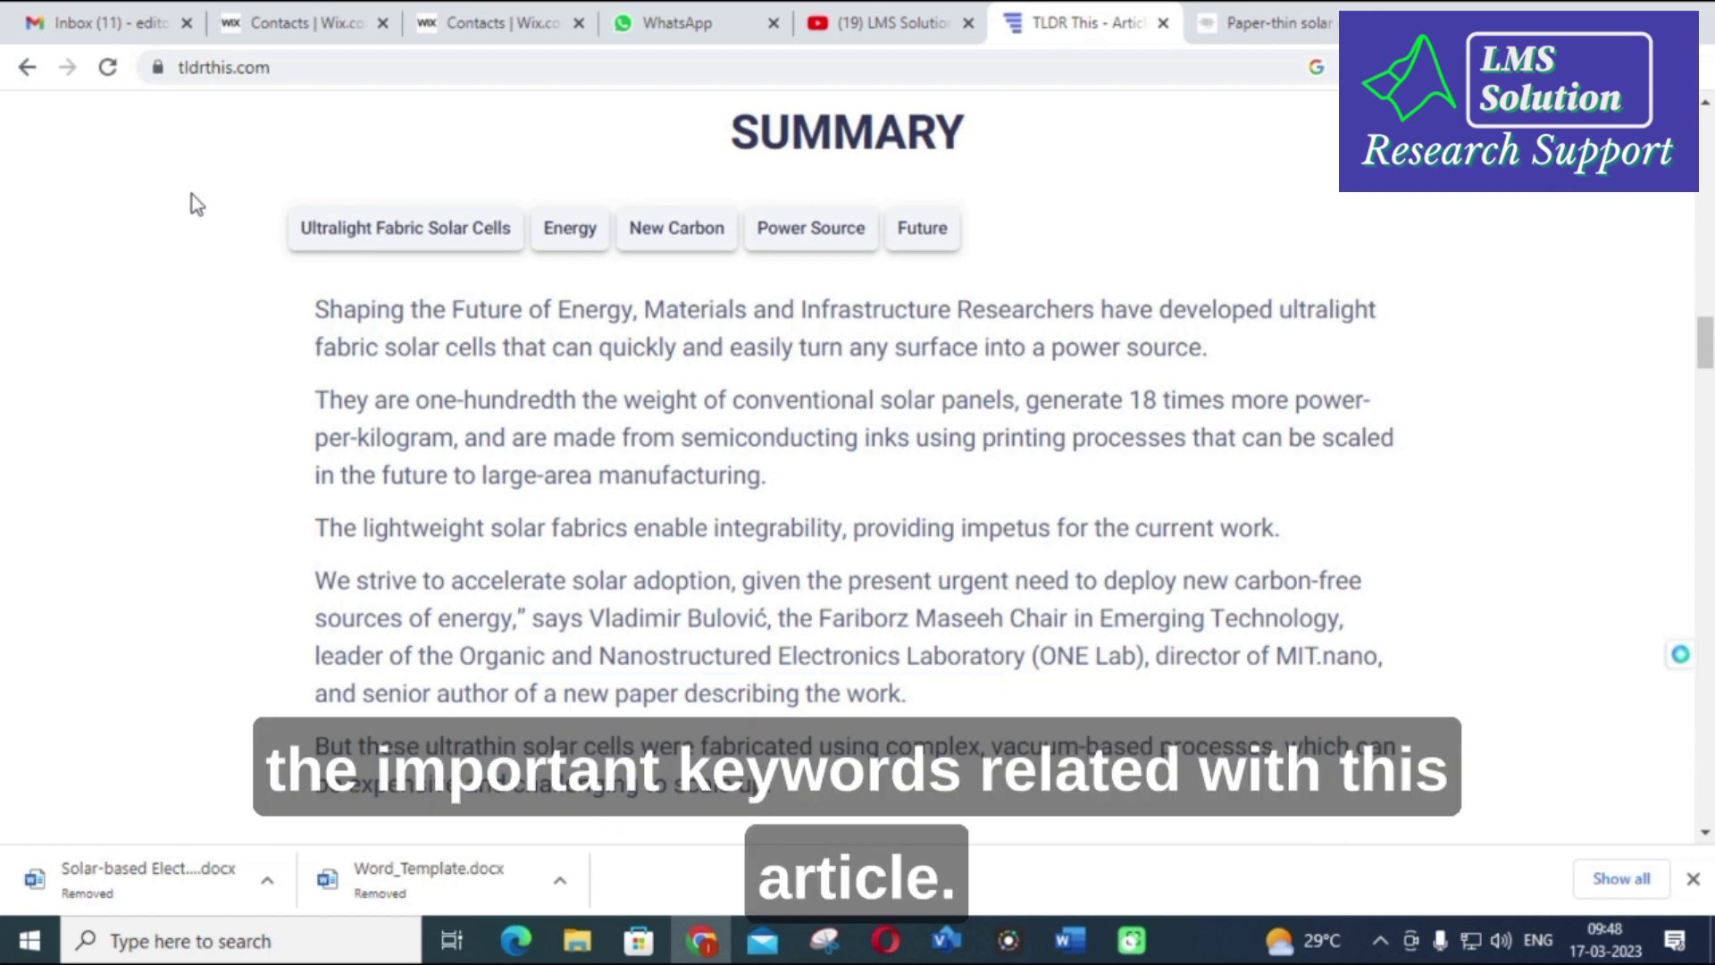
left_click_drag(186, 195, 1097, 243)
left_click(1097, 243)
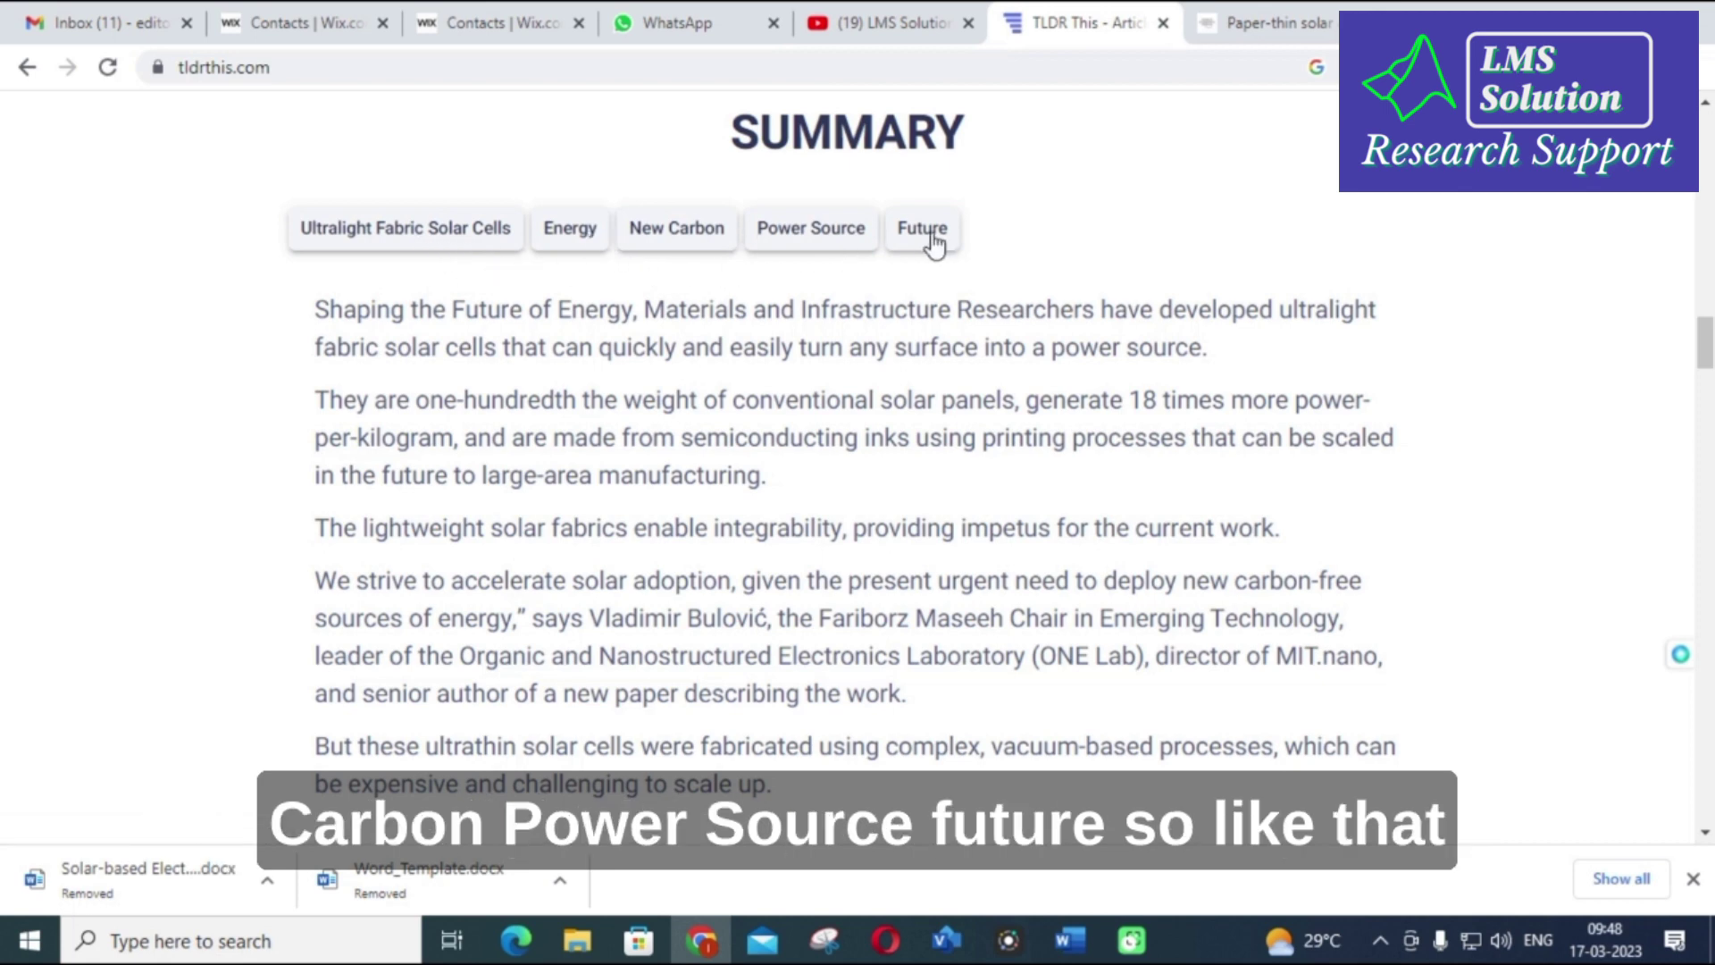
scroll(148, 265, "down", 4)
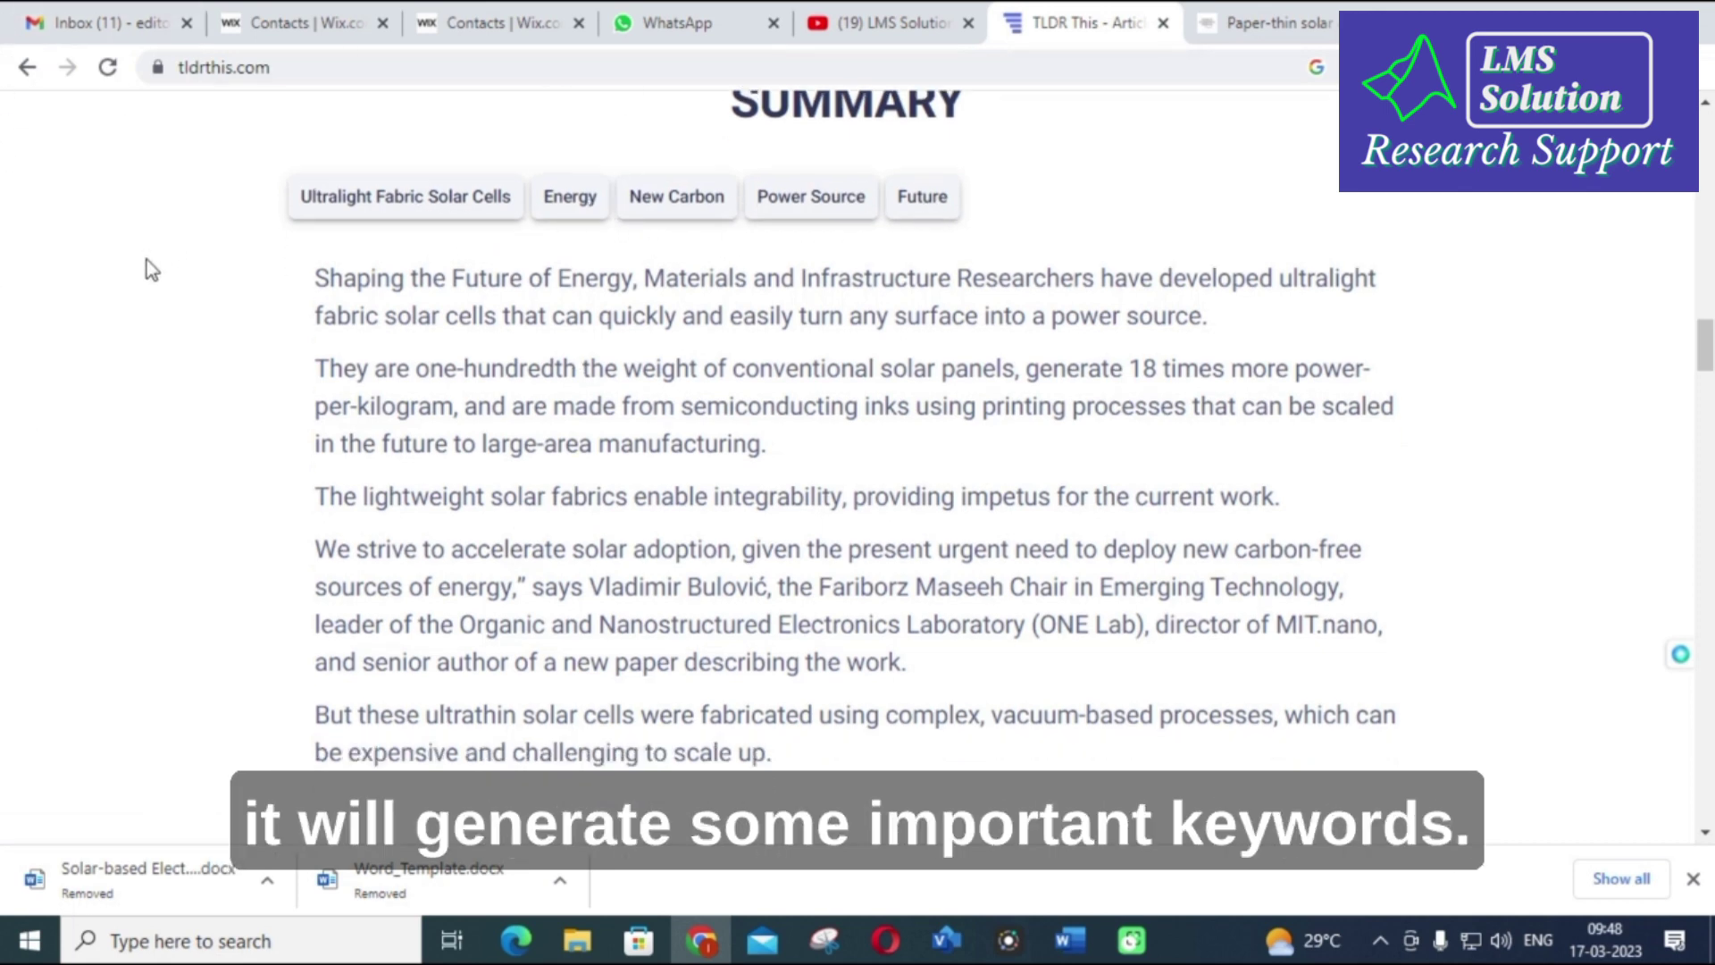
scroll(148, 260, "up", 4)
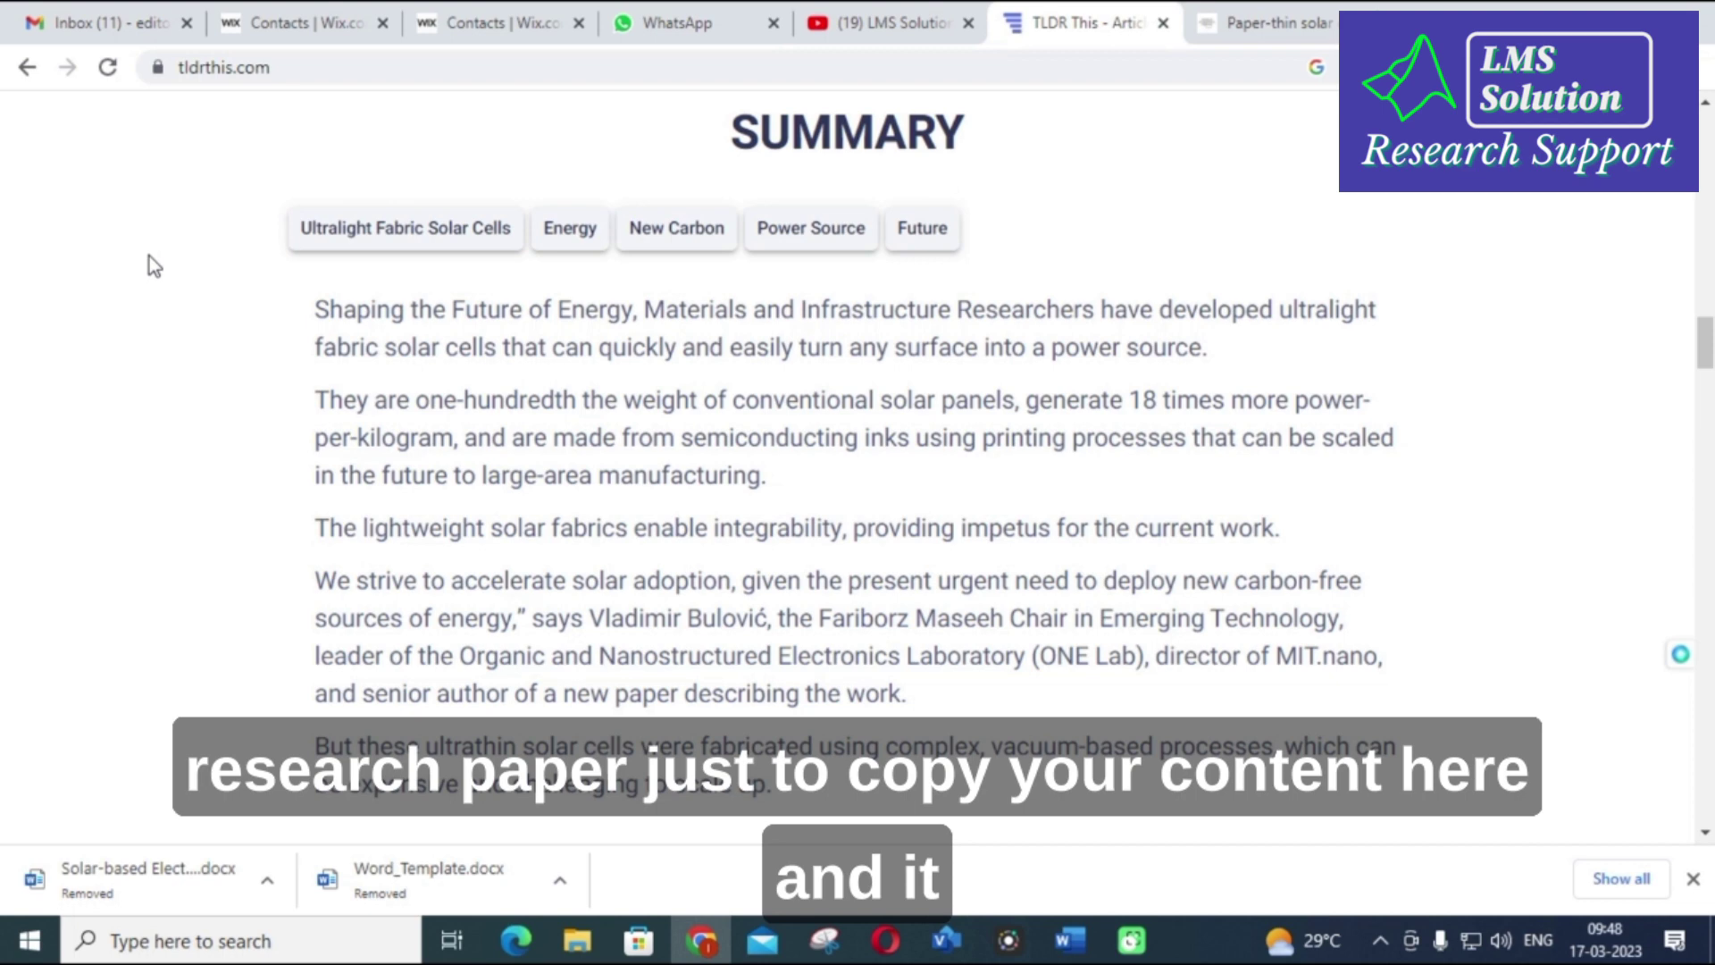
scroll(482, 447, "up", 3)
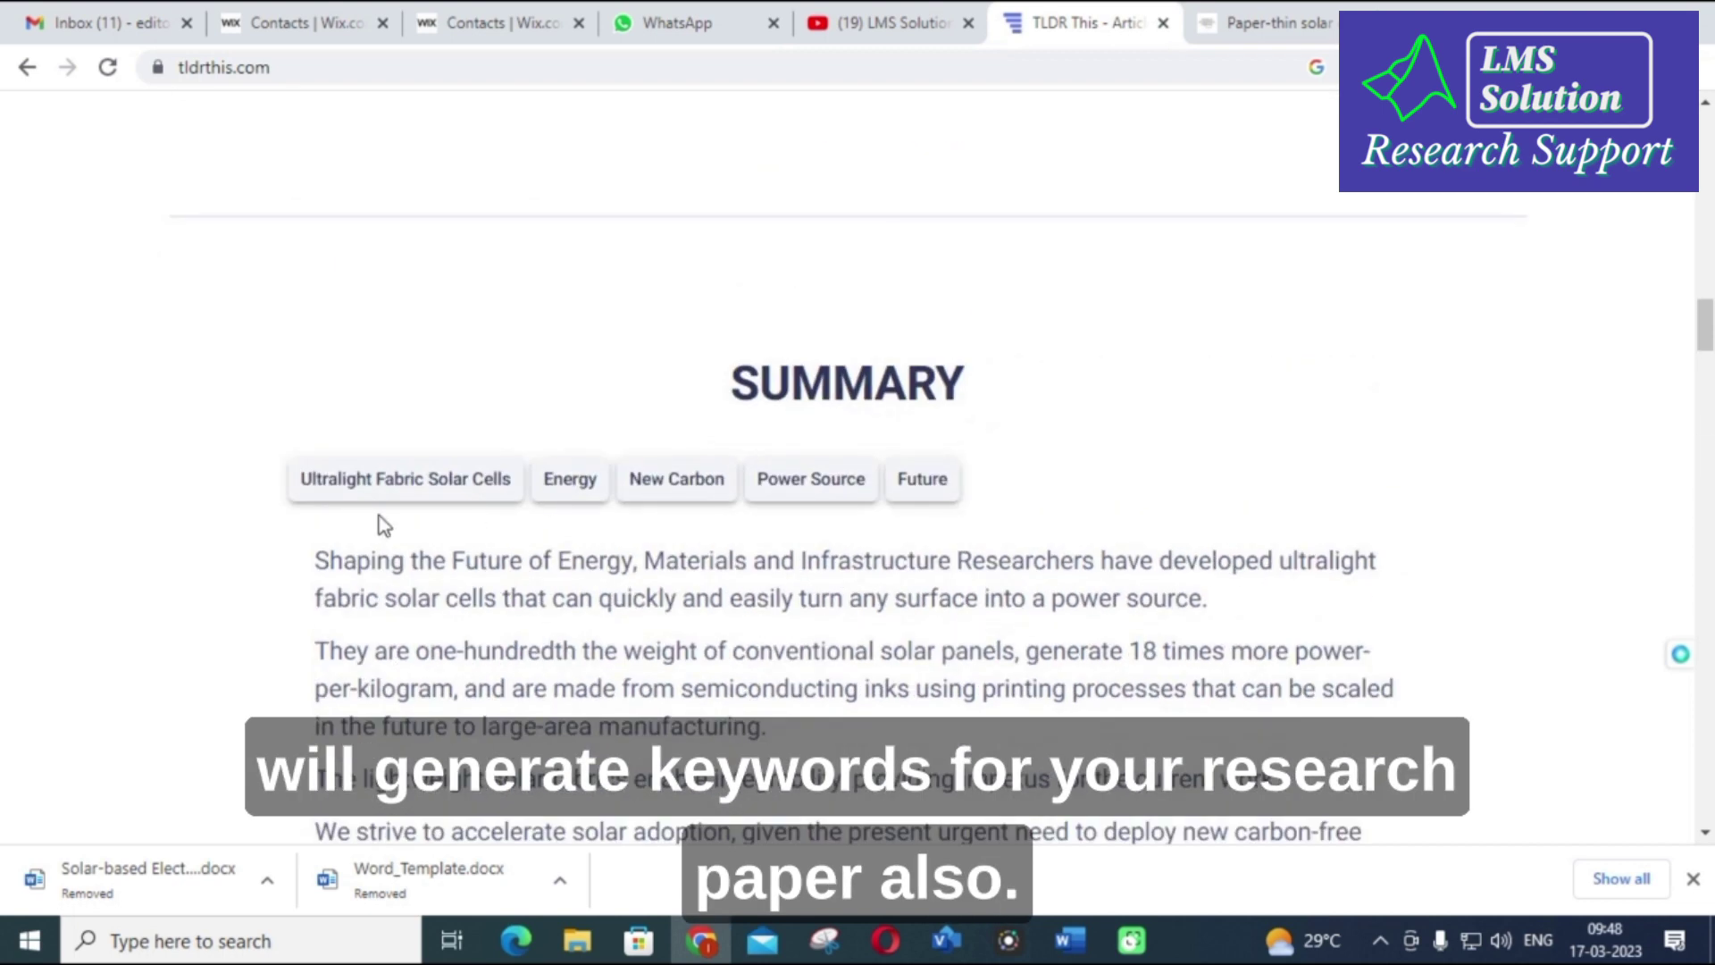
scroll(412, 371, "up", 5)
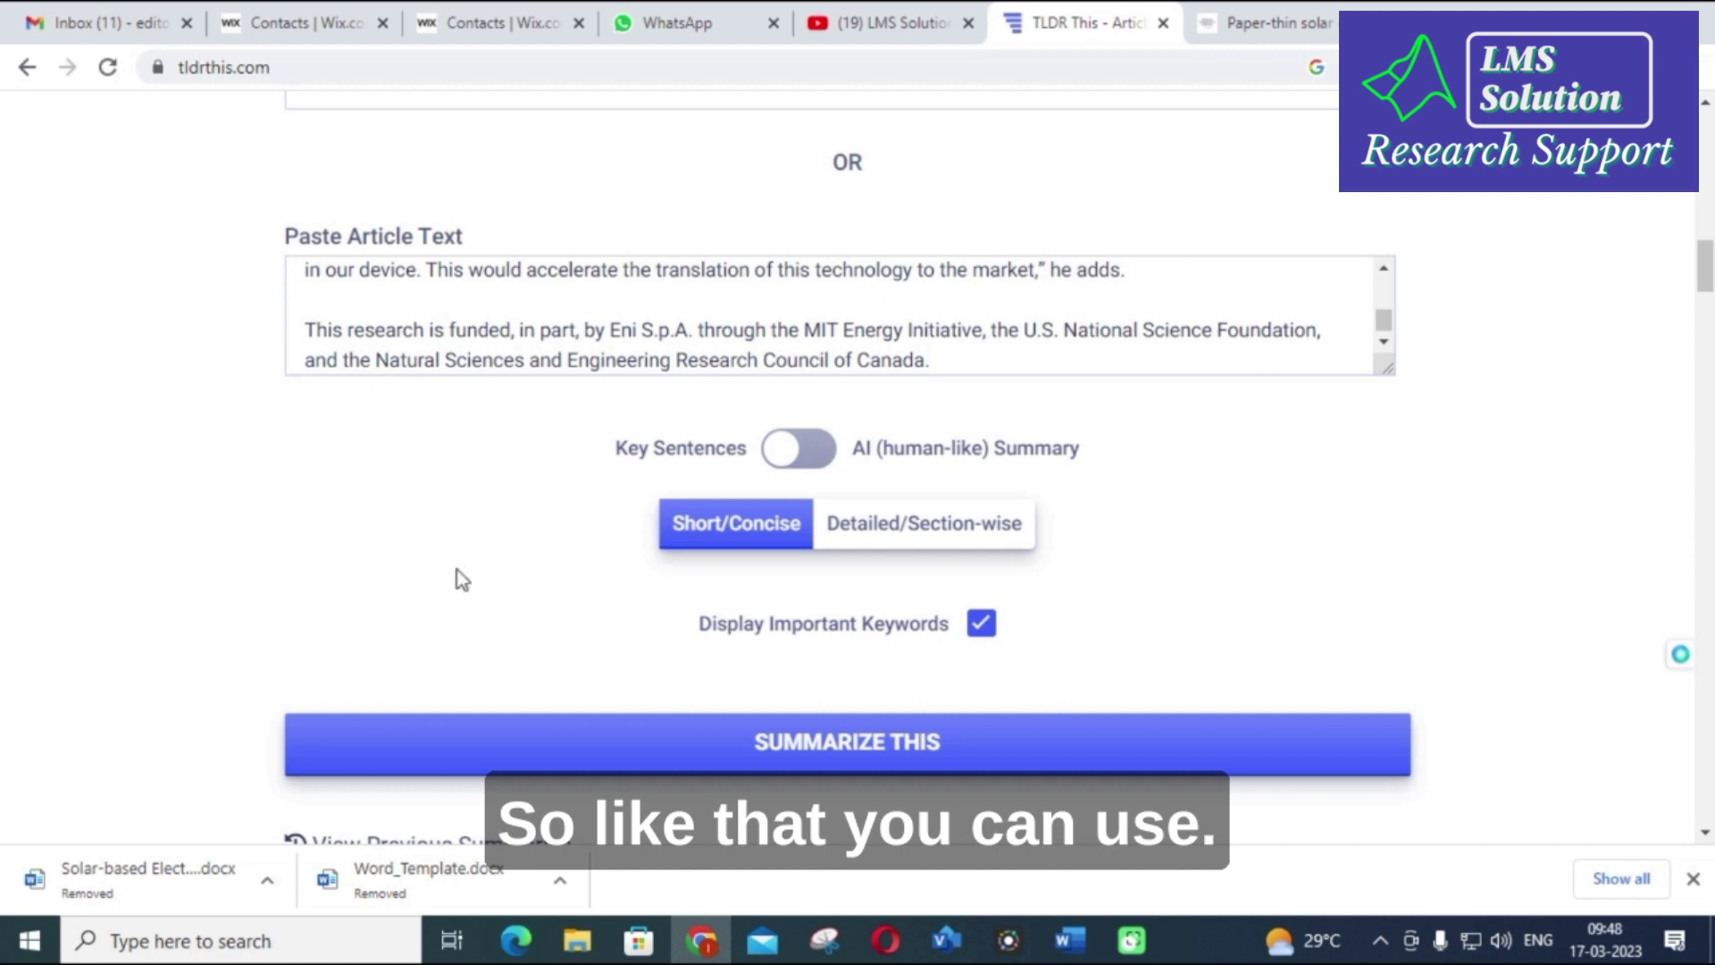
left_click(917, 536)
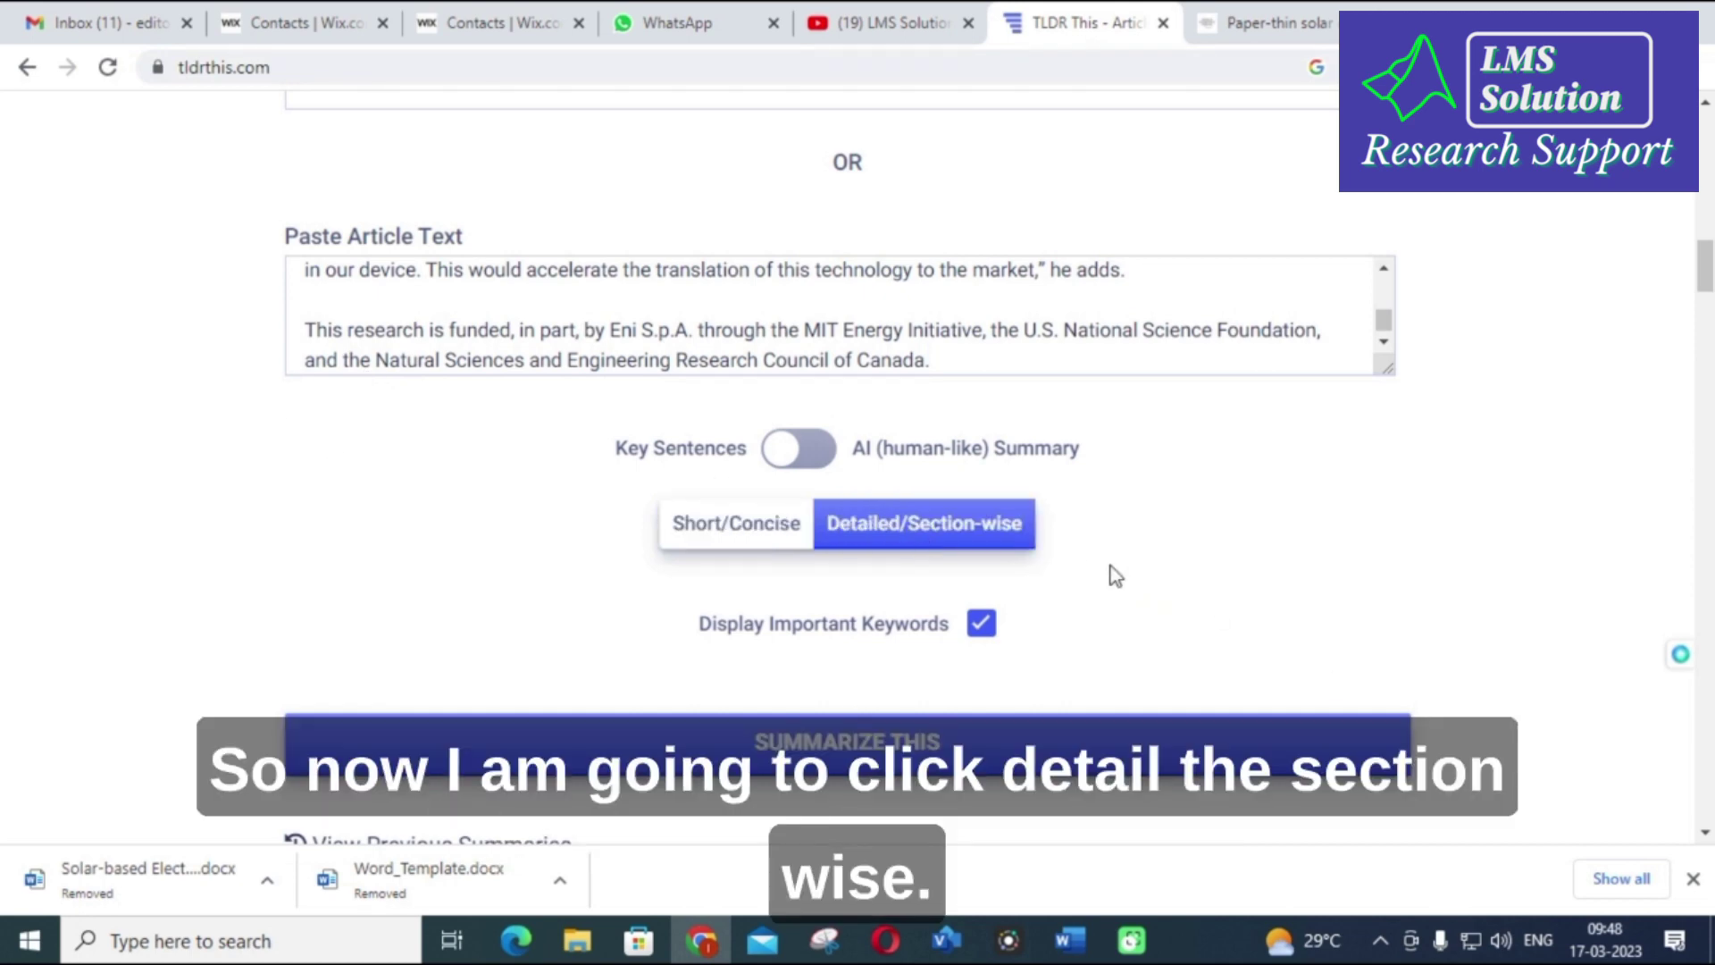
Regenerate the keyword-tagged summary in Detailed/Section-wise mode
scroll(1117, 577, "down", 1)
left_click(863, 614)
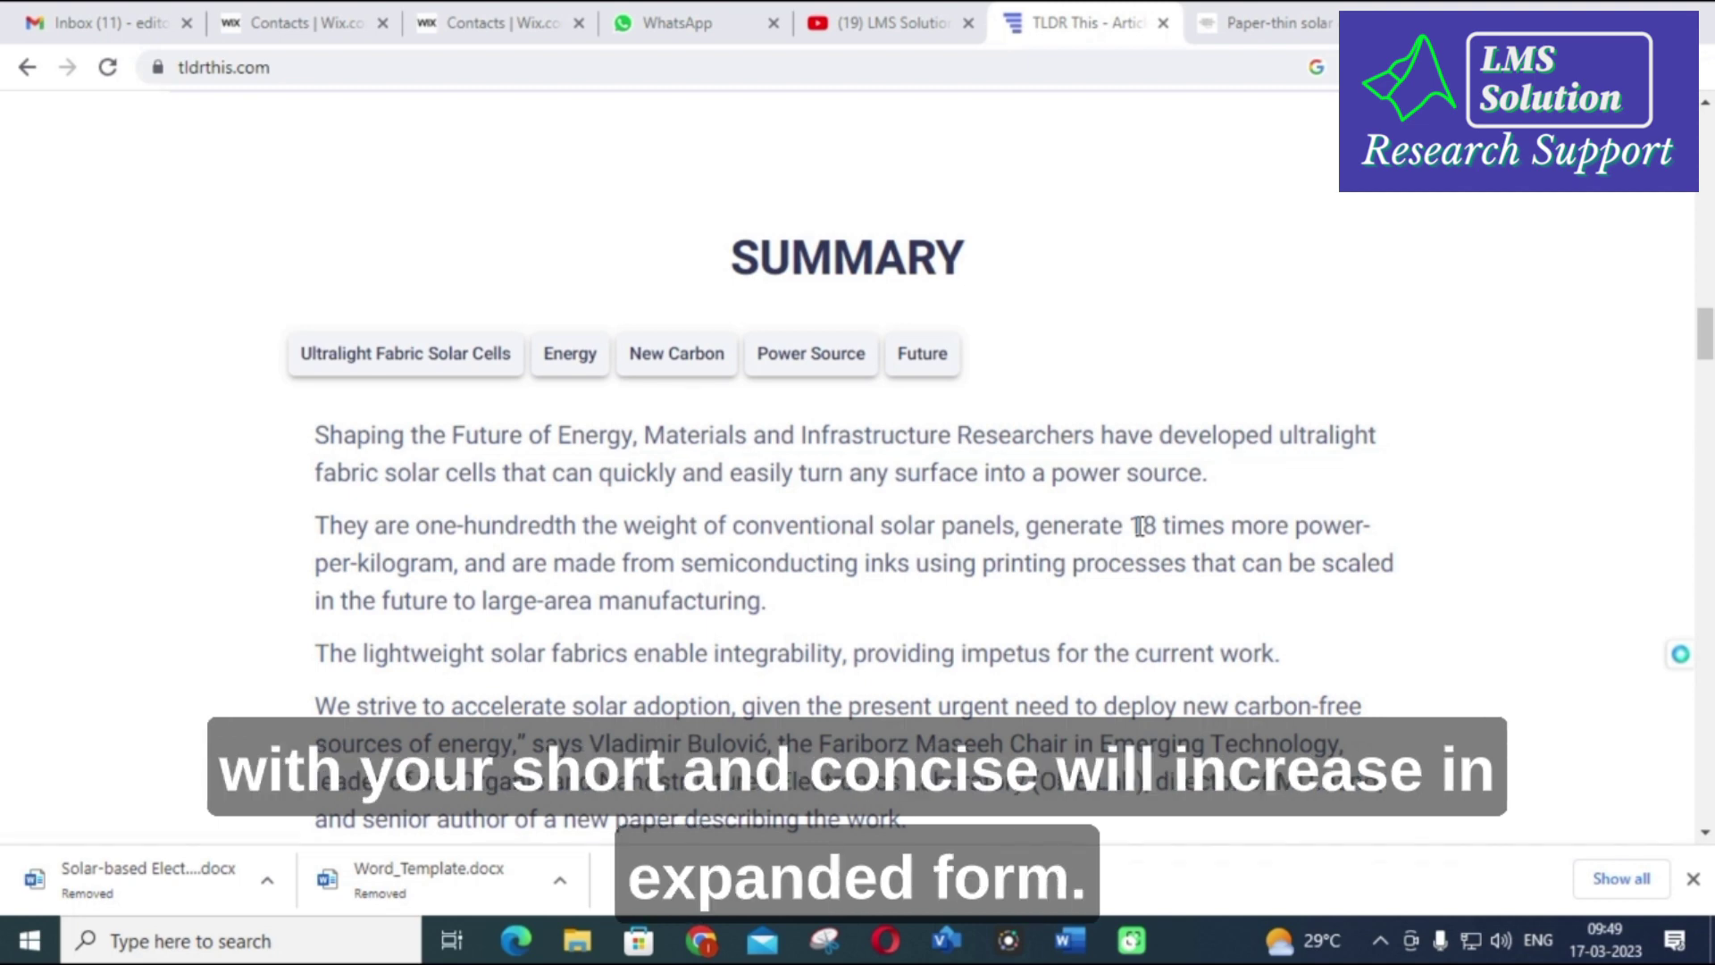
scroll(1121, 509, "up", 10)
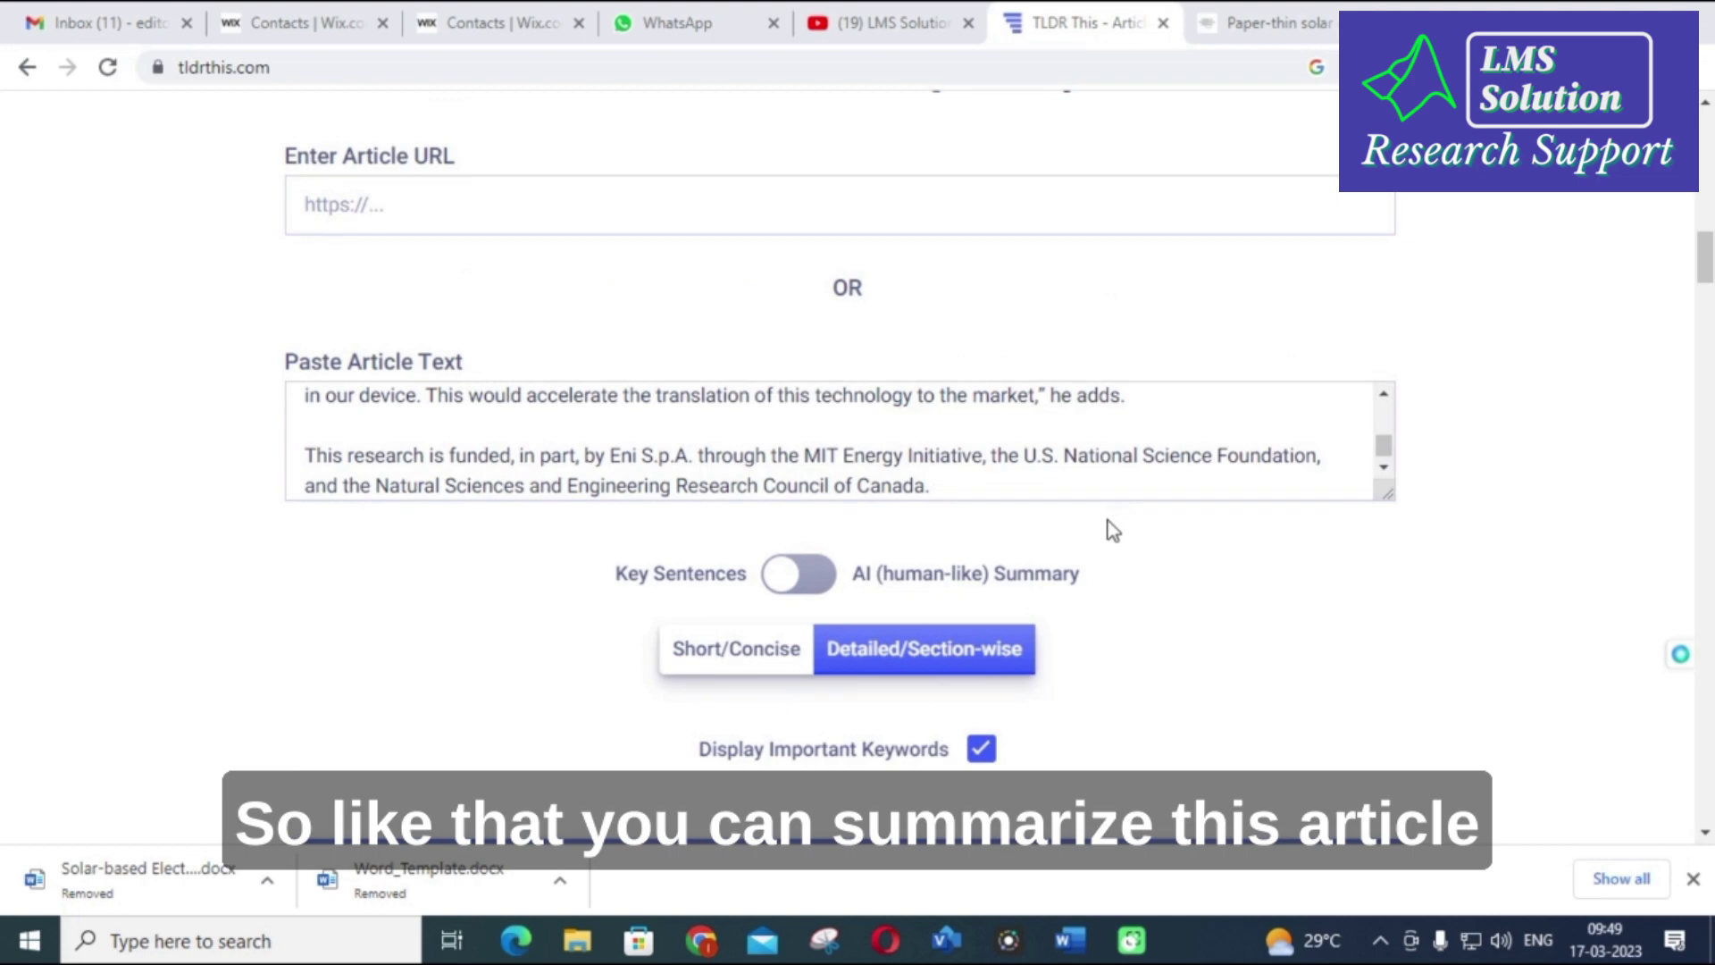
scroll(1125, 518, "up", 2)
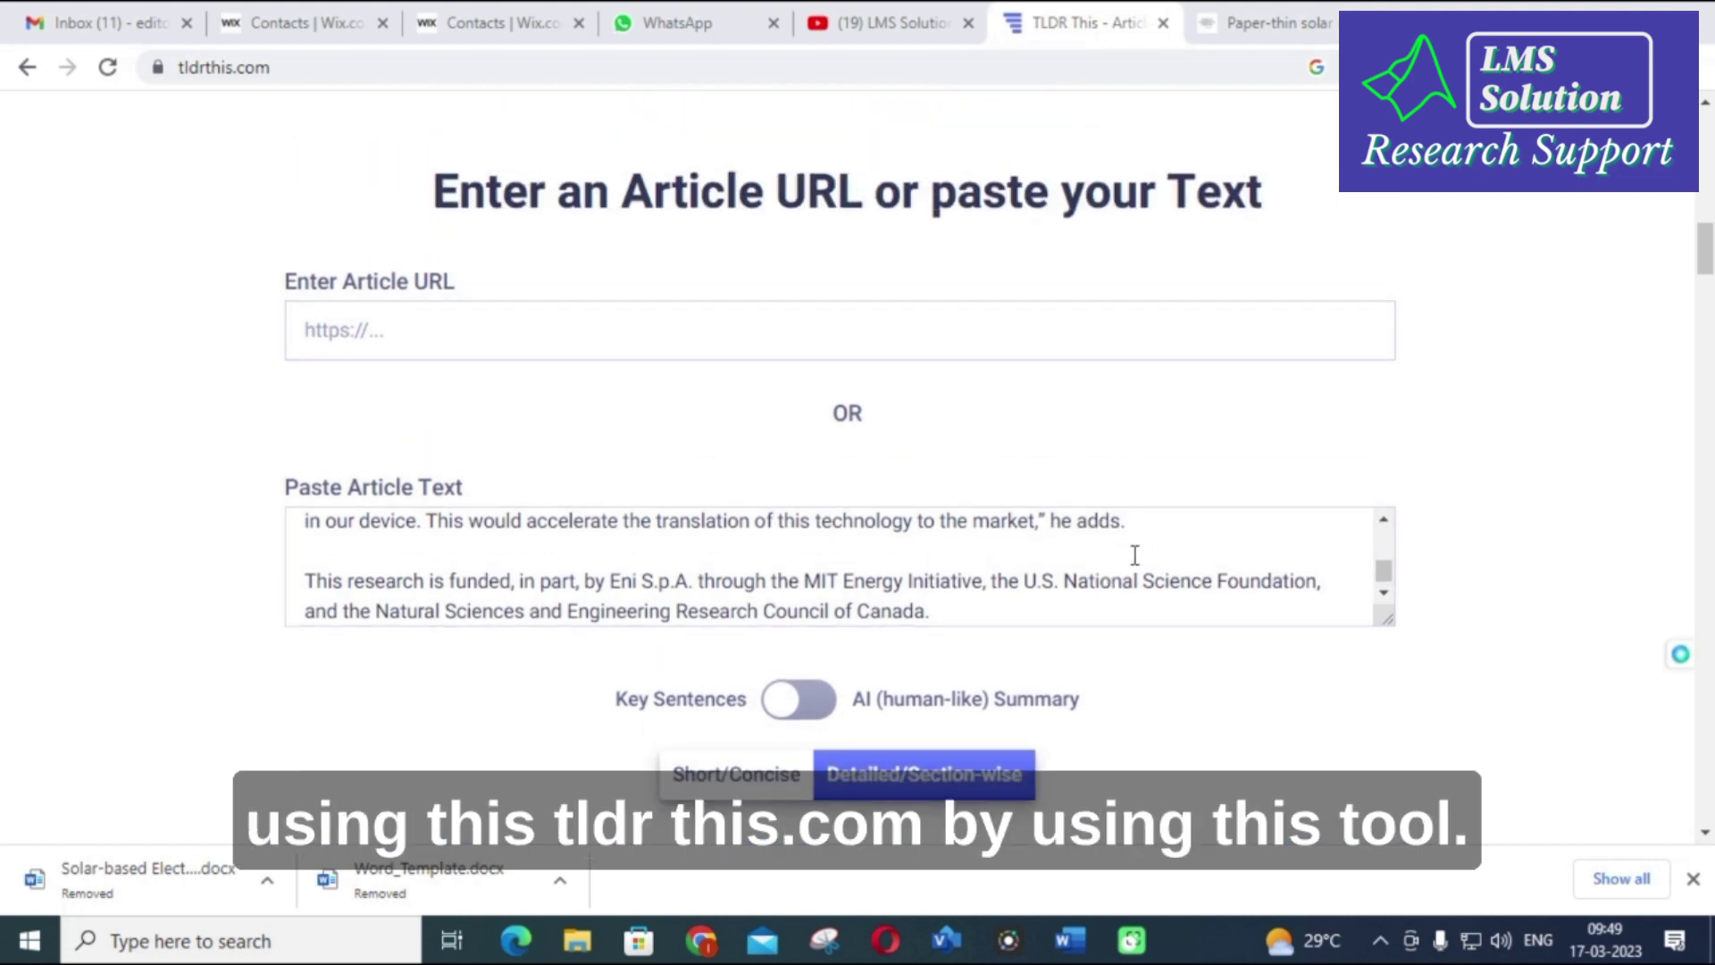
scroll(1130, 557, "up", 3)
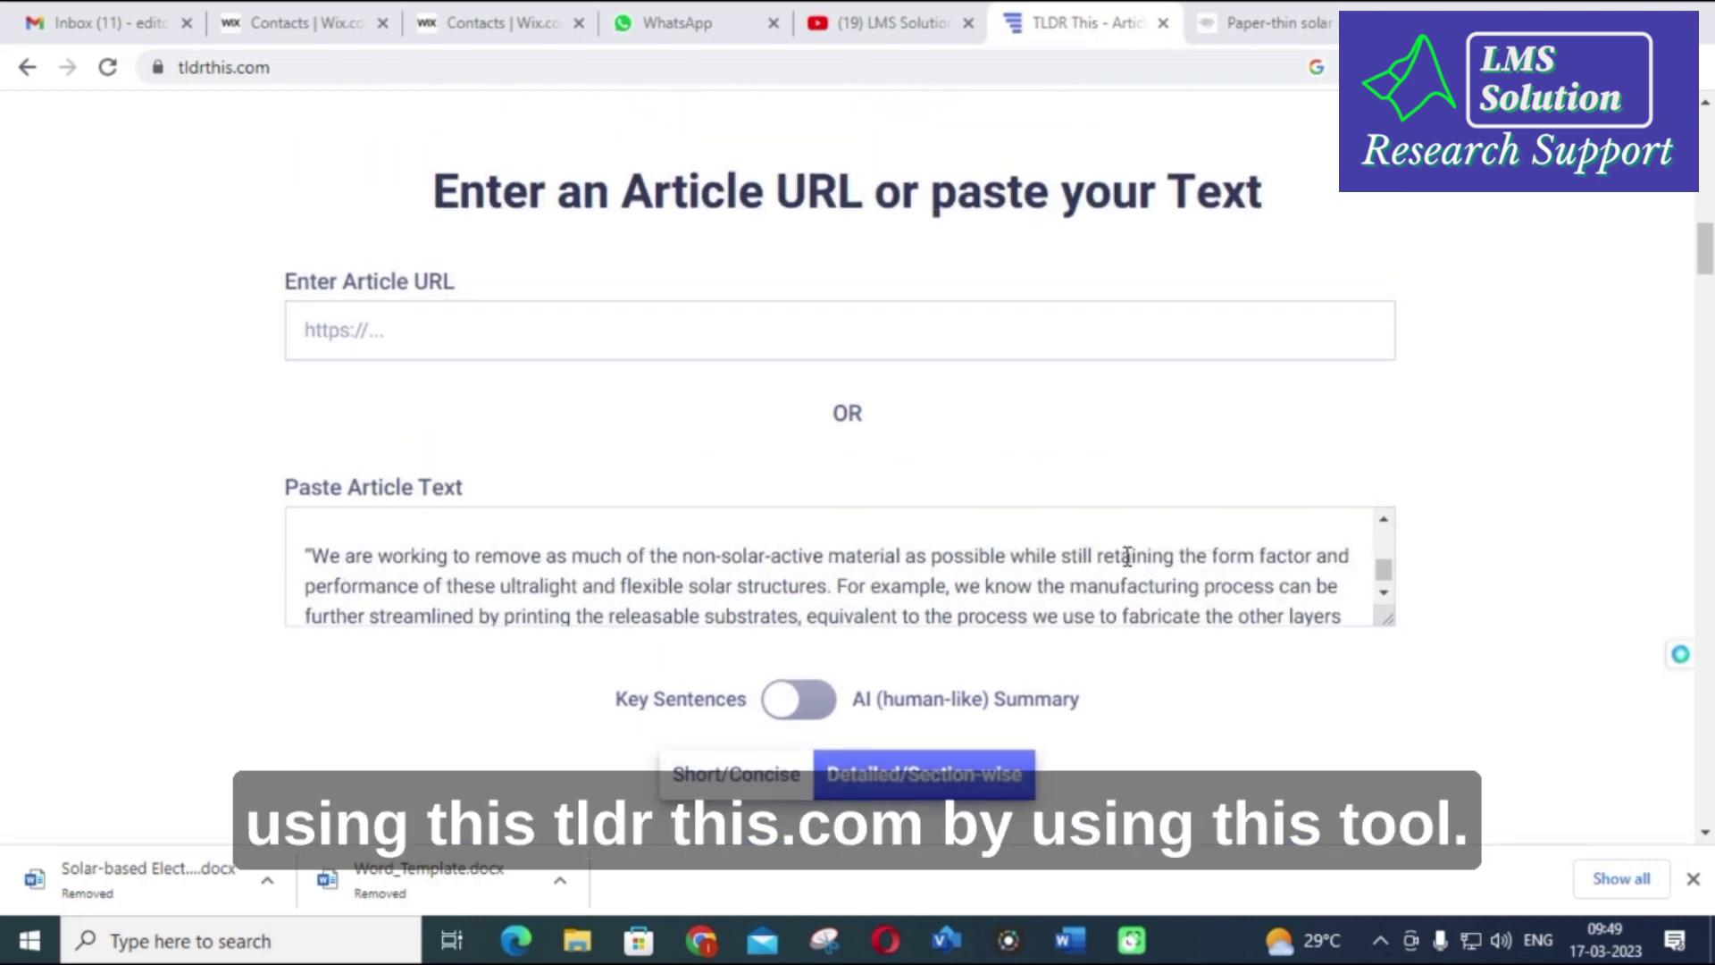
scroll(226, 260, "up", 4)
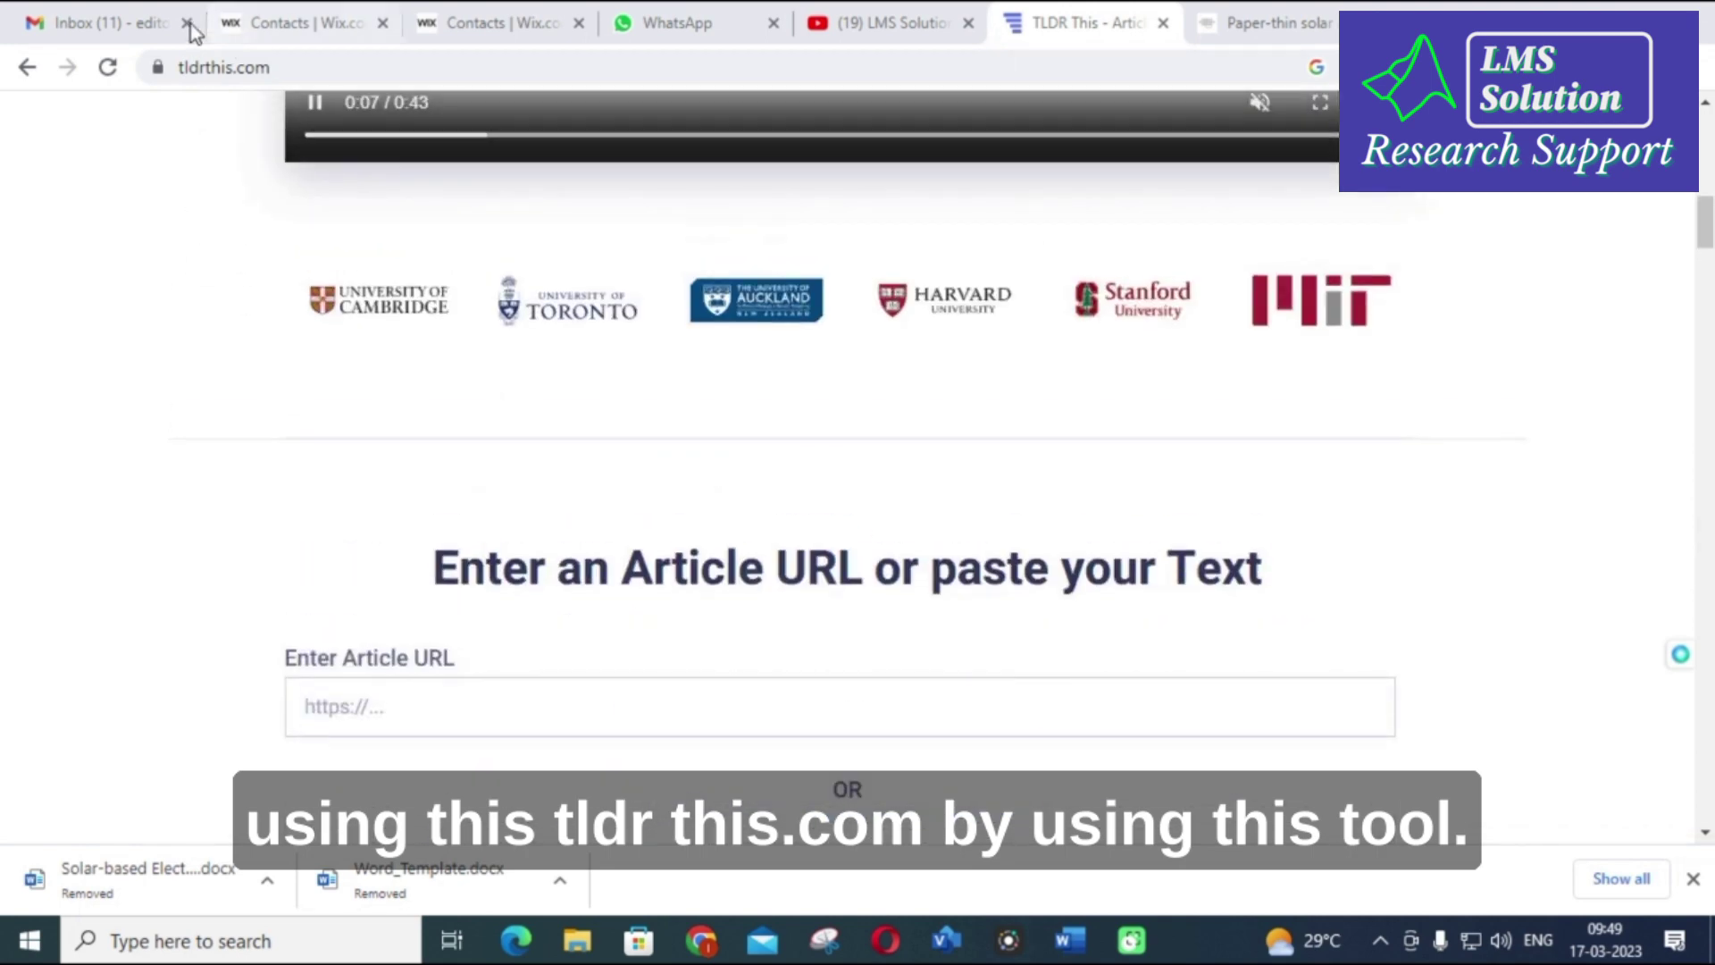
scroll(577, 529, "down", 4)
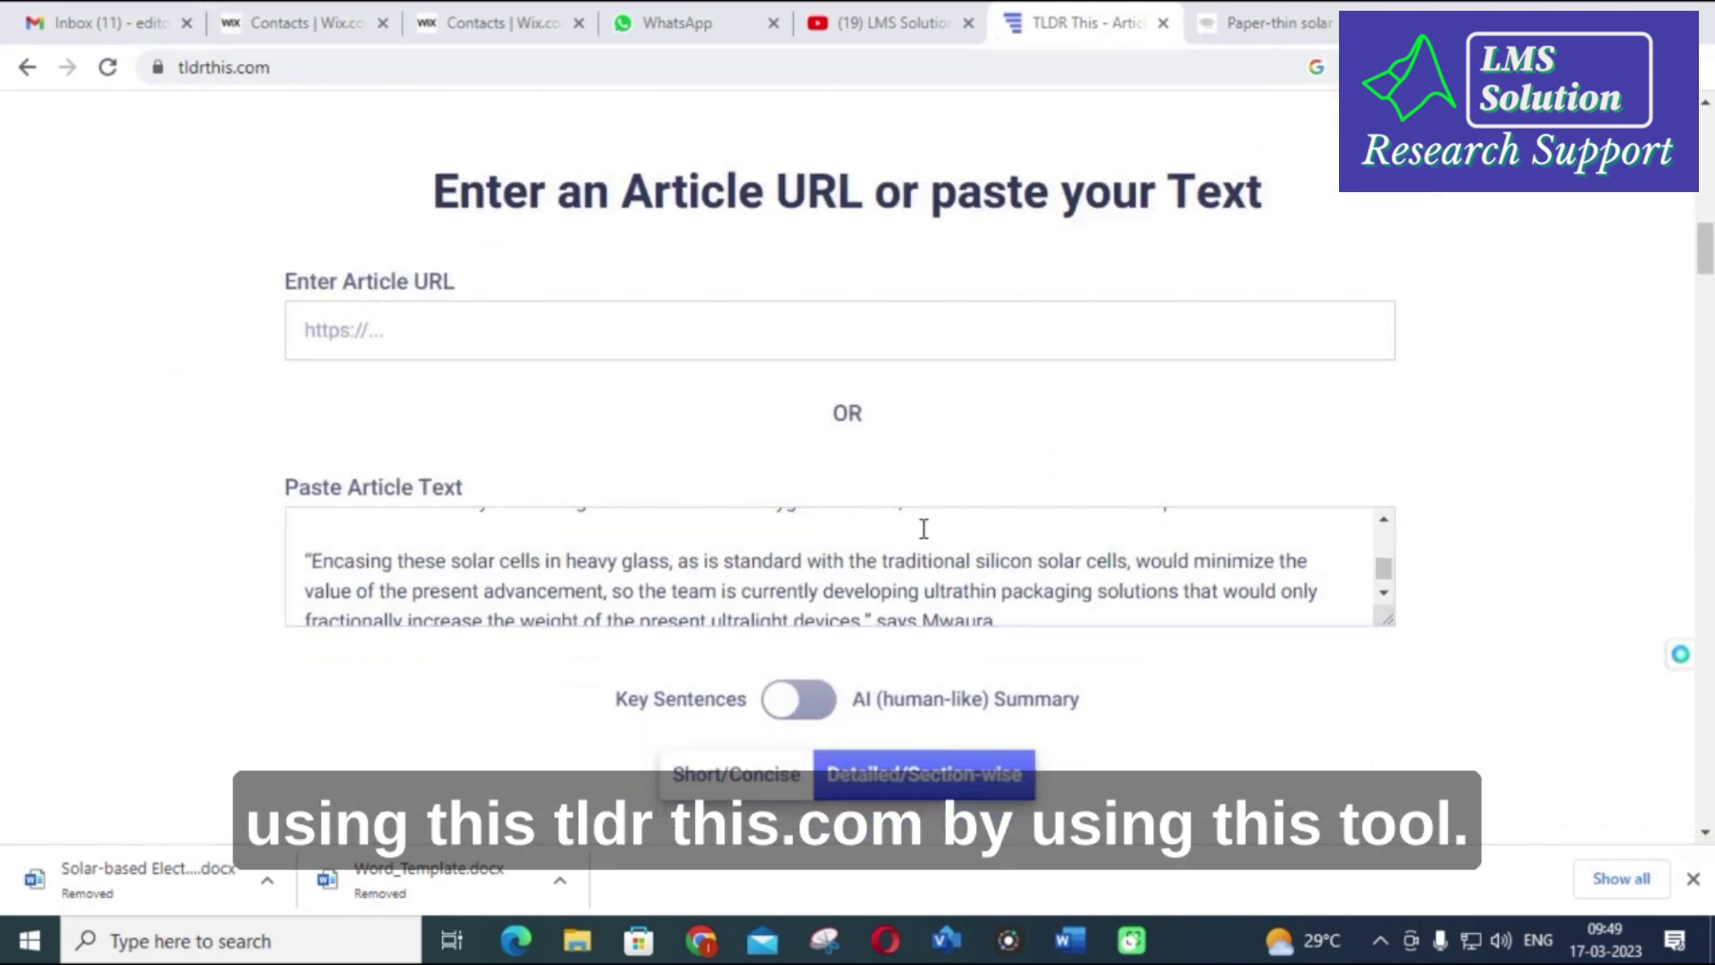
scroll(924, 528, "down", 2)
scroll(920, 537, "down", 3)
scroll(792, 679, "down", 1)
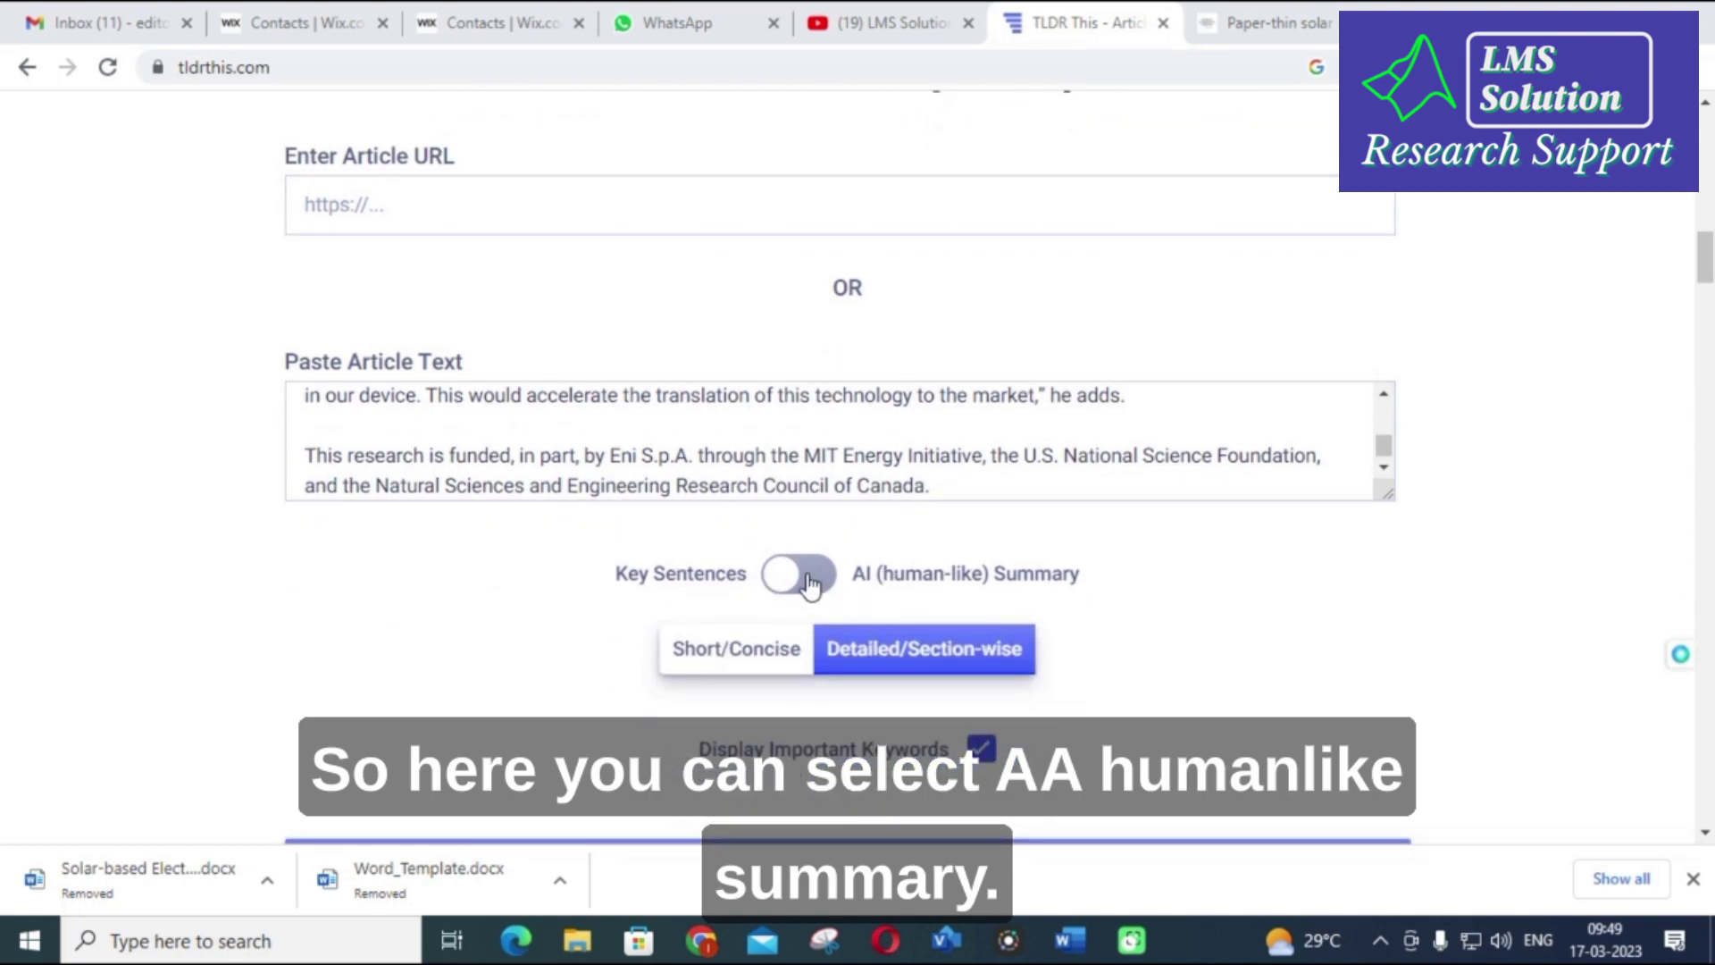
scroll(804, 587, "down", 2)
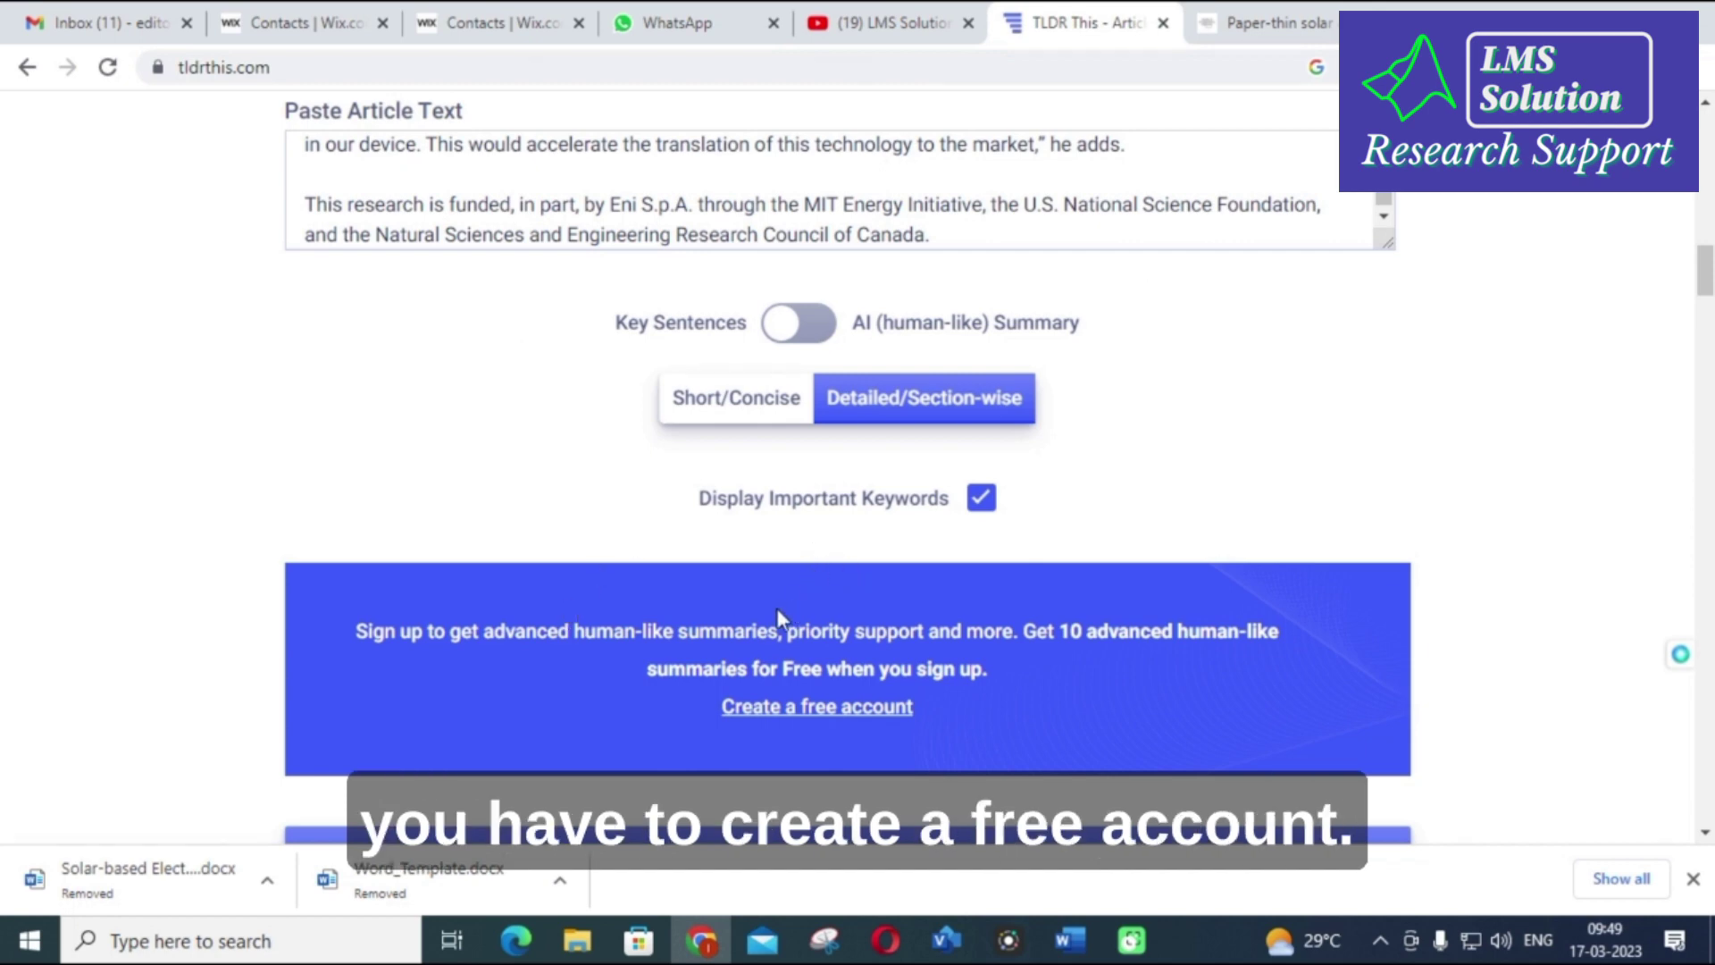
scroll(769, 608, "up", 10)
scroll(769, 608, "down", 5)
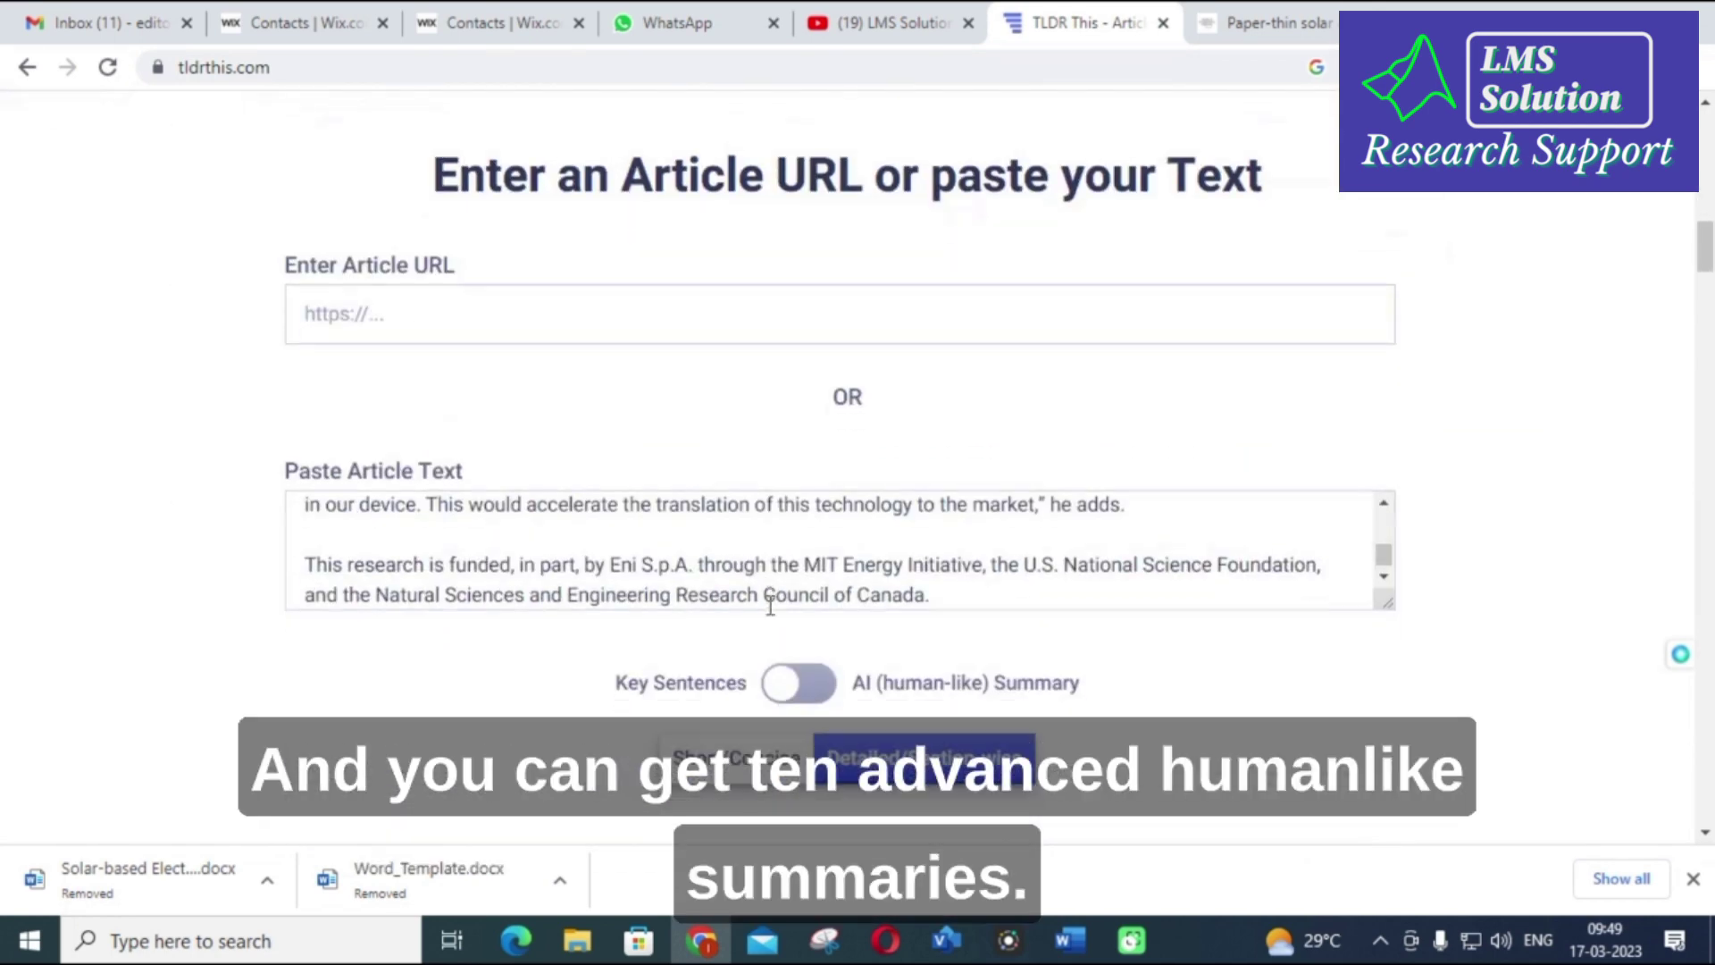
scroll(769, 608, "down", 7)
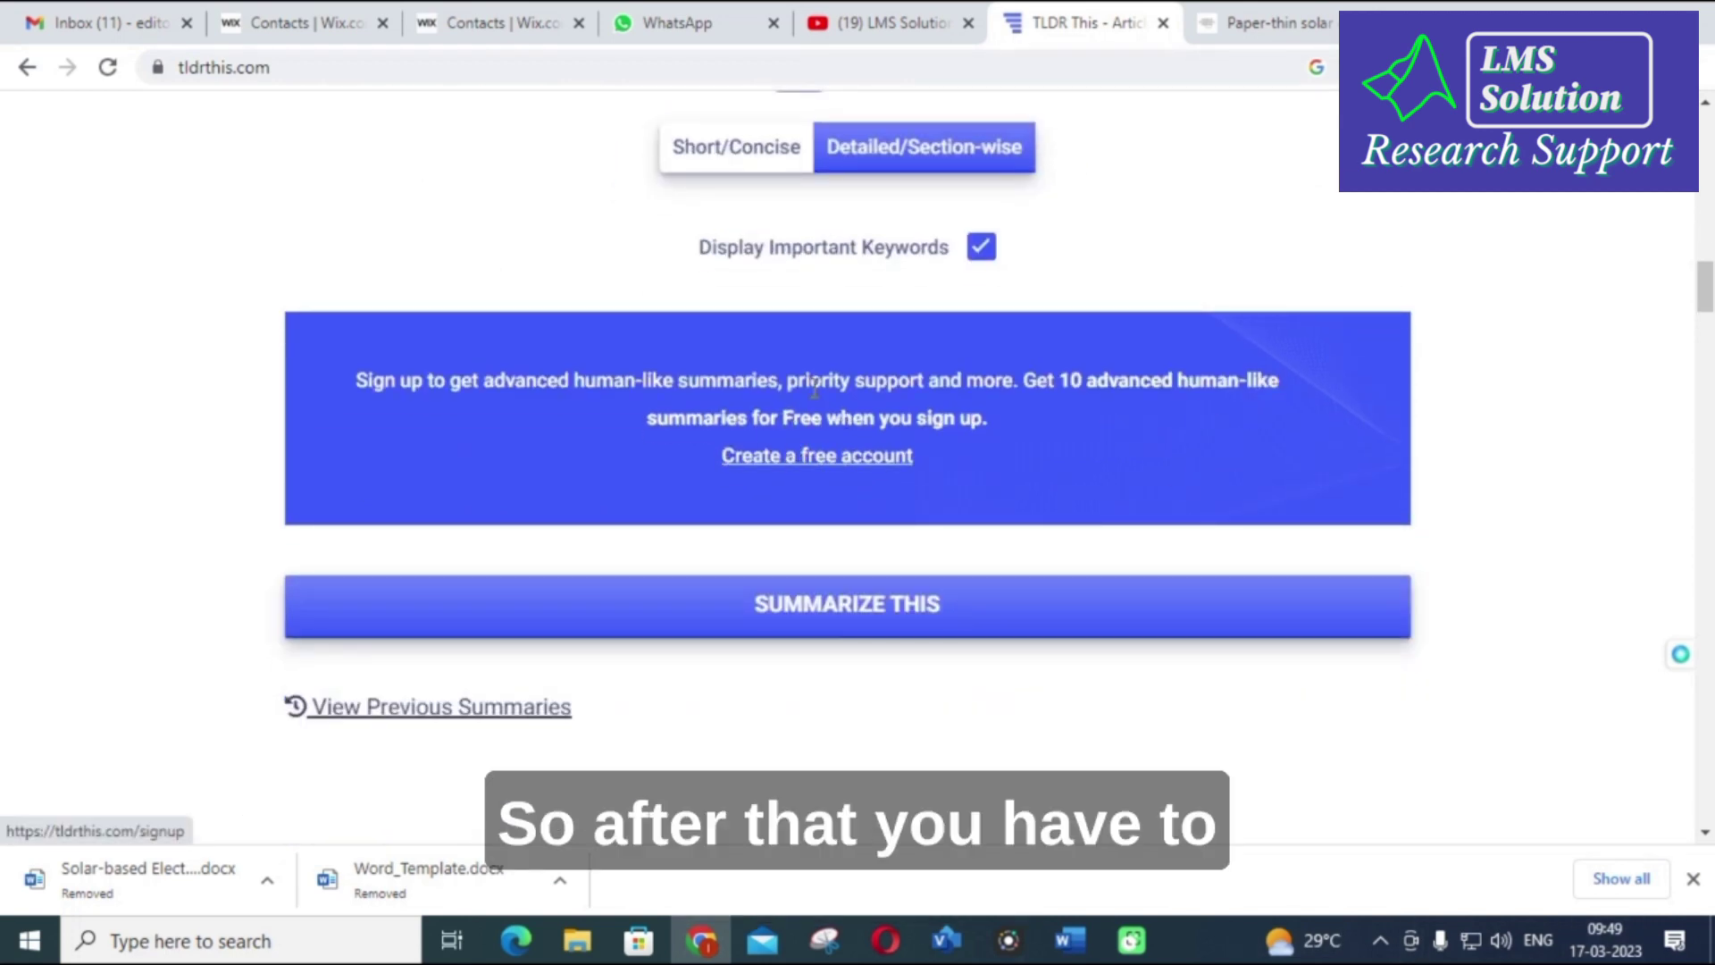
scroll(798, 457, "up", 10)
scroll(885, 380, "up", 6)
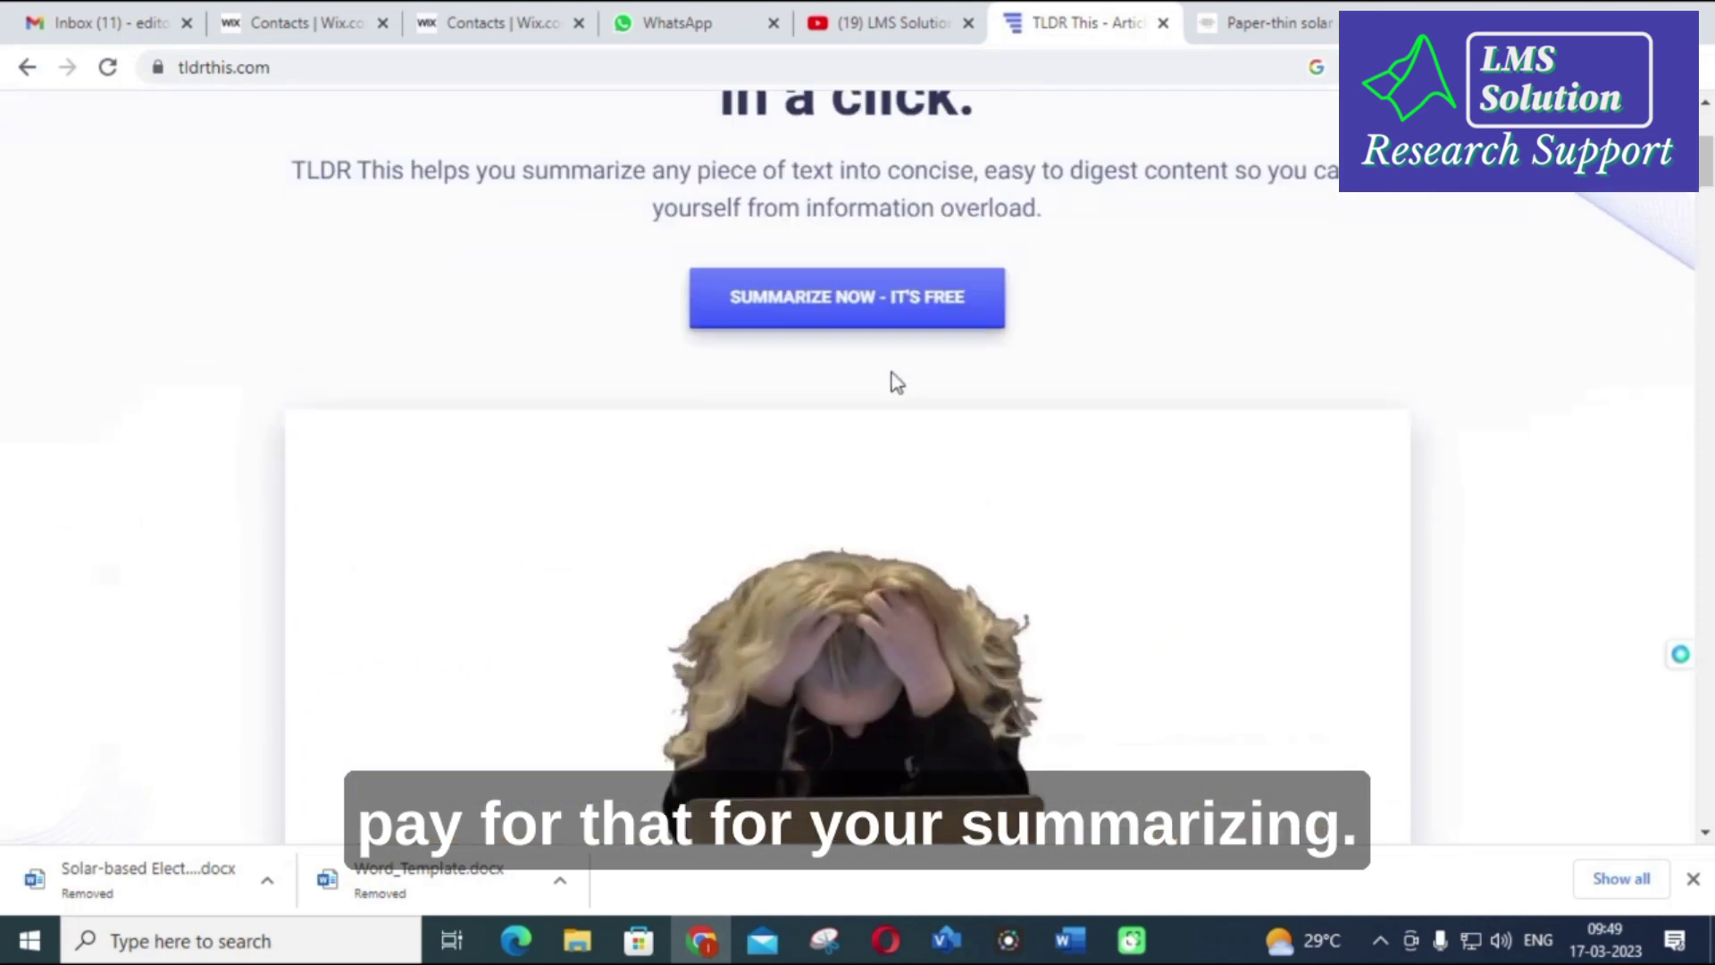
scroll(881, 364, "up", 4)
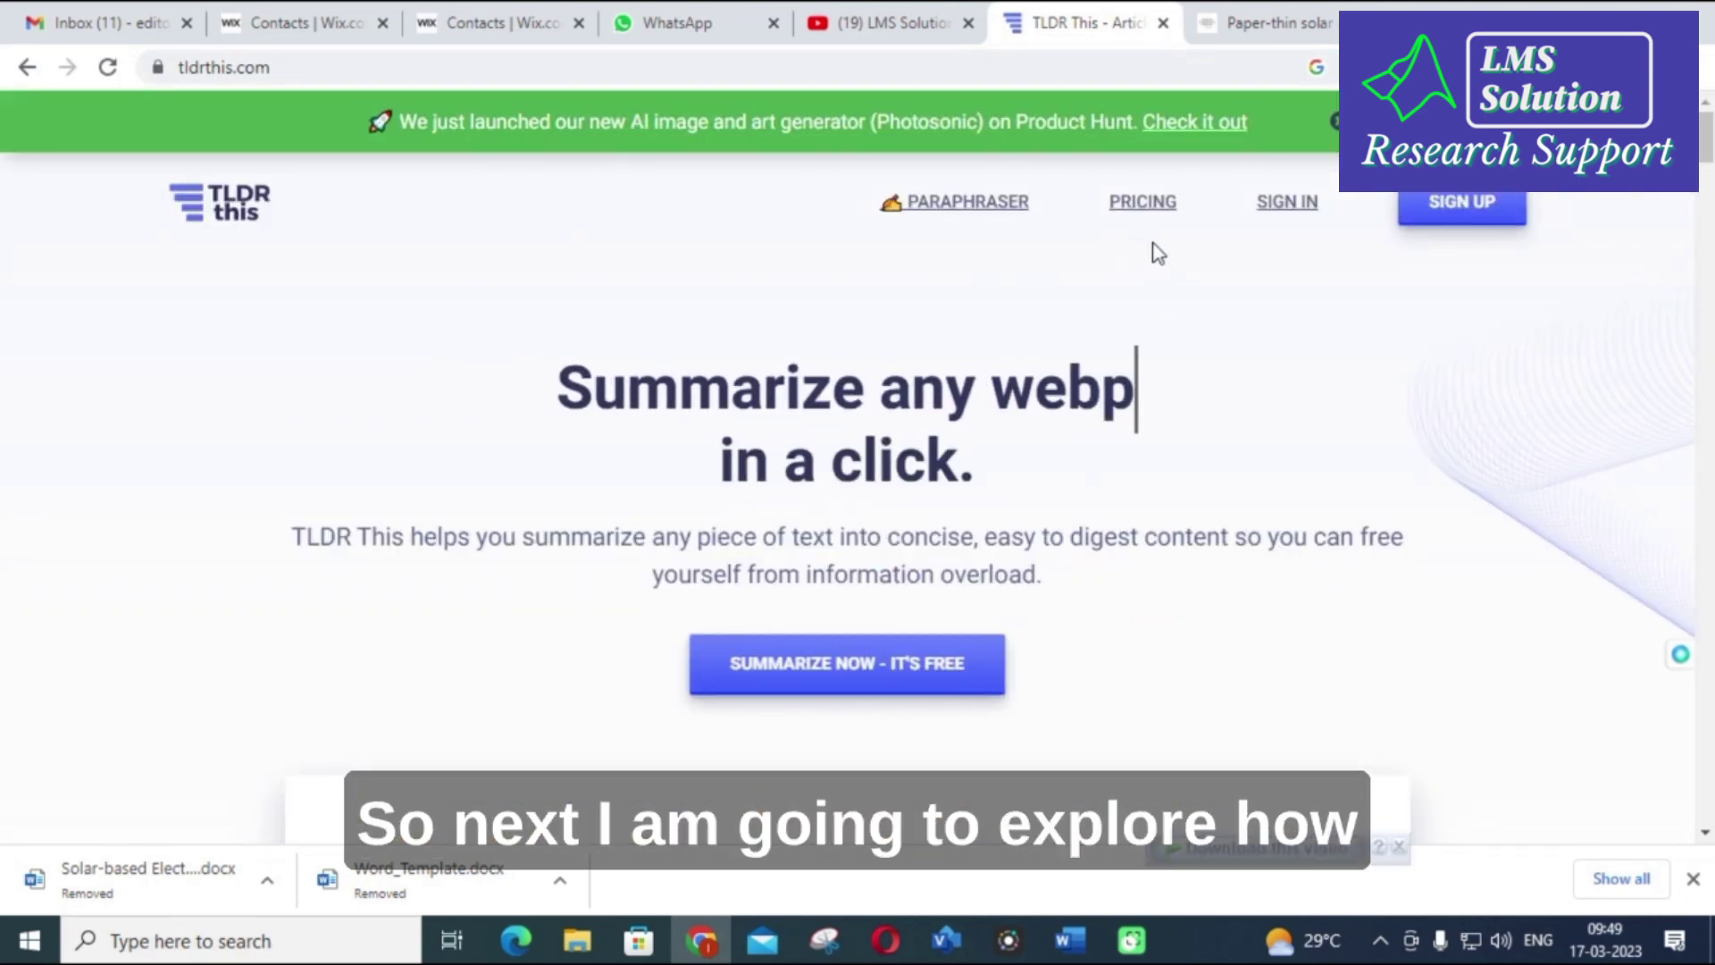
Open the Paraphraser tool and place the cursor in its Input Text box
left_click(968, 207)
scroll(145, 334, "down", 9)
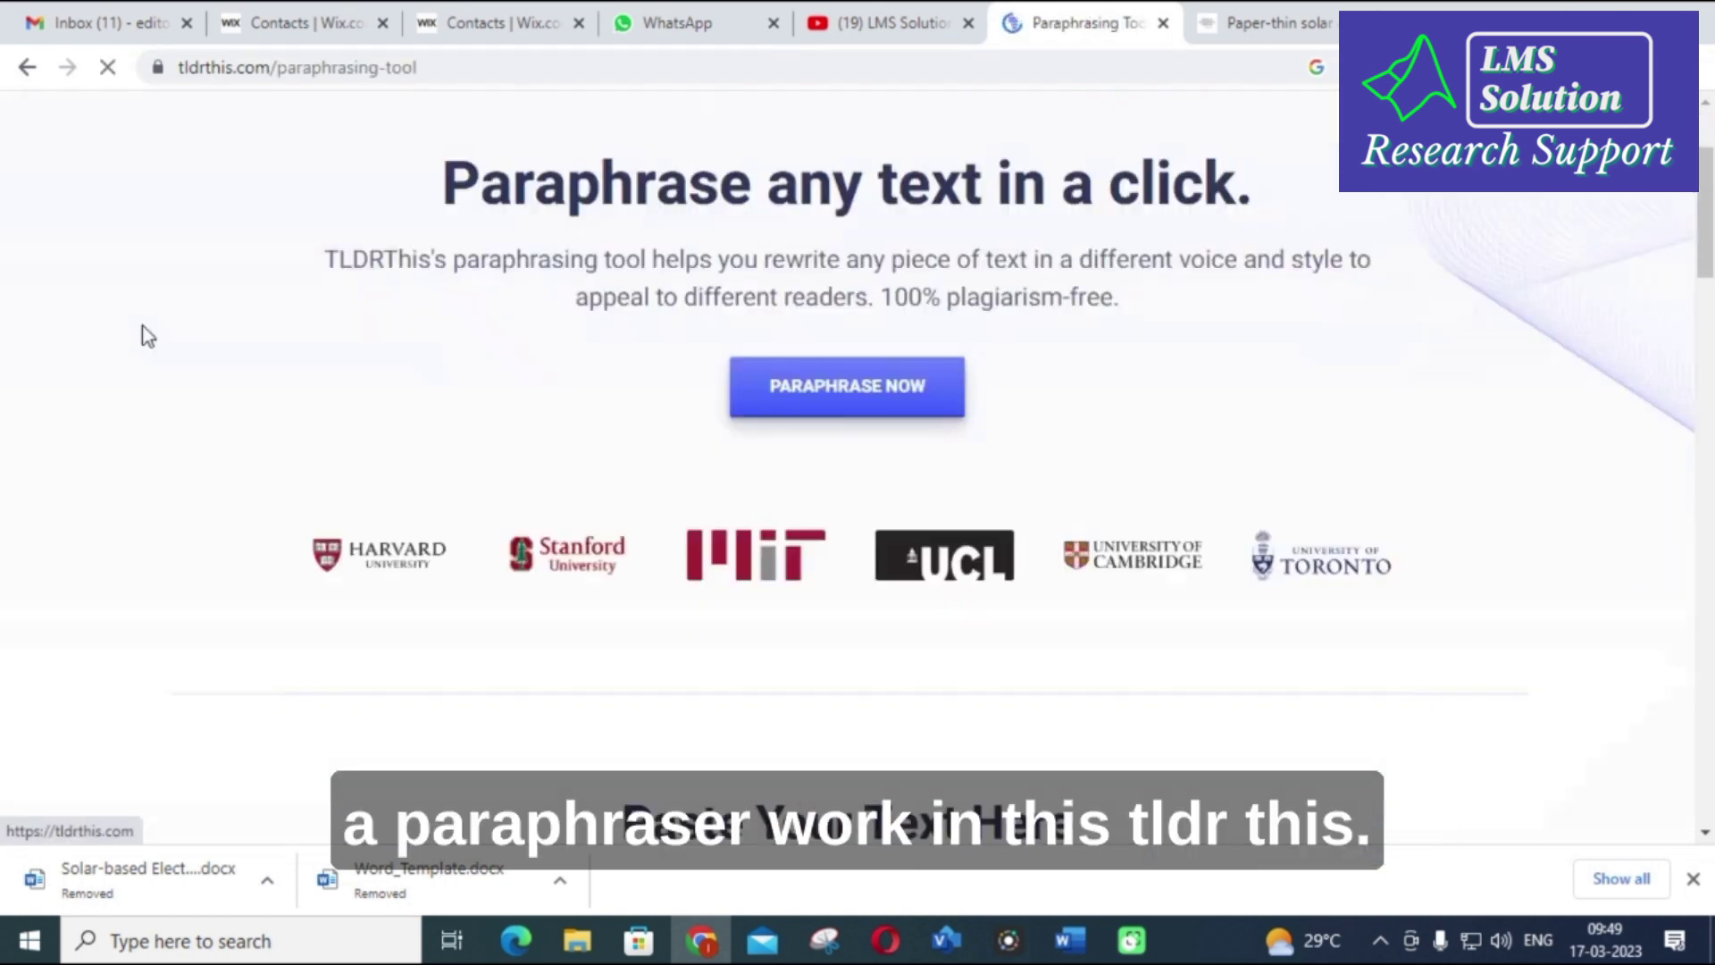
left_click(339, 524)
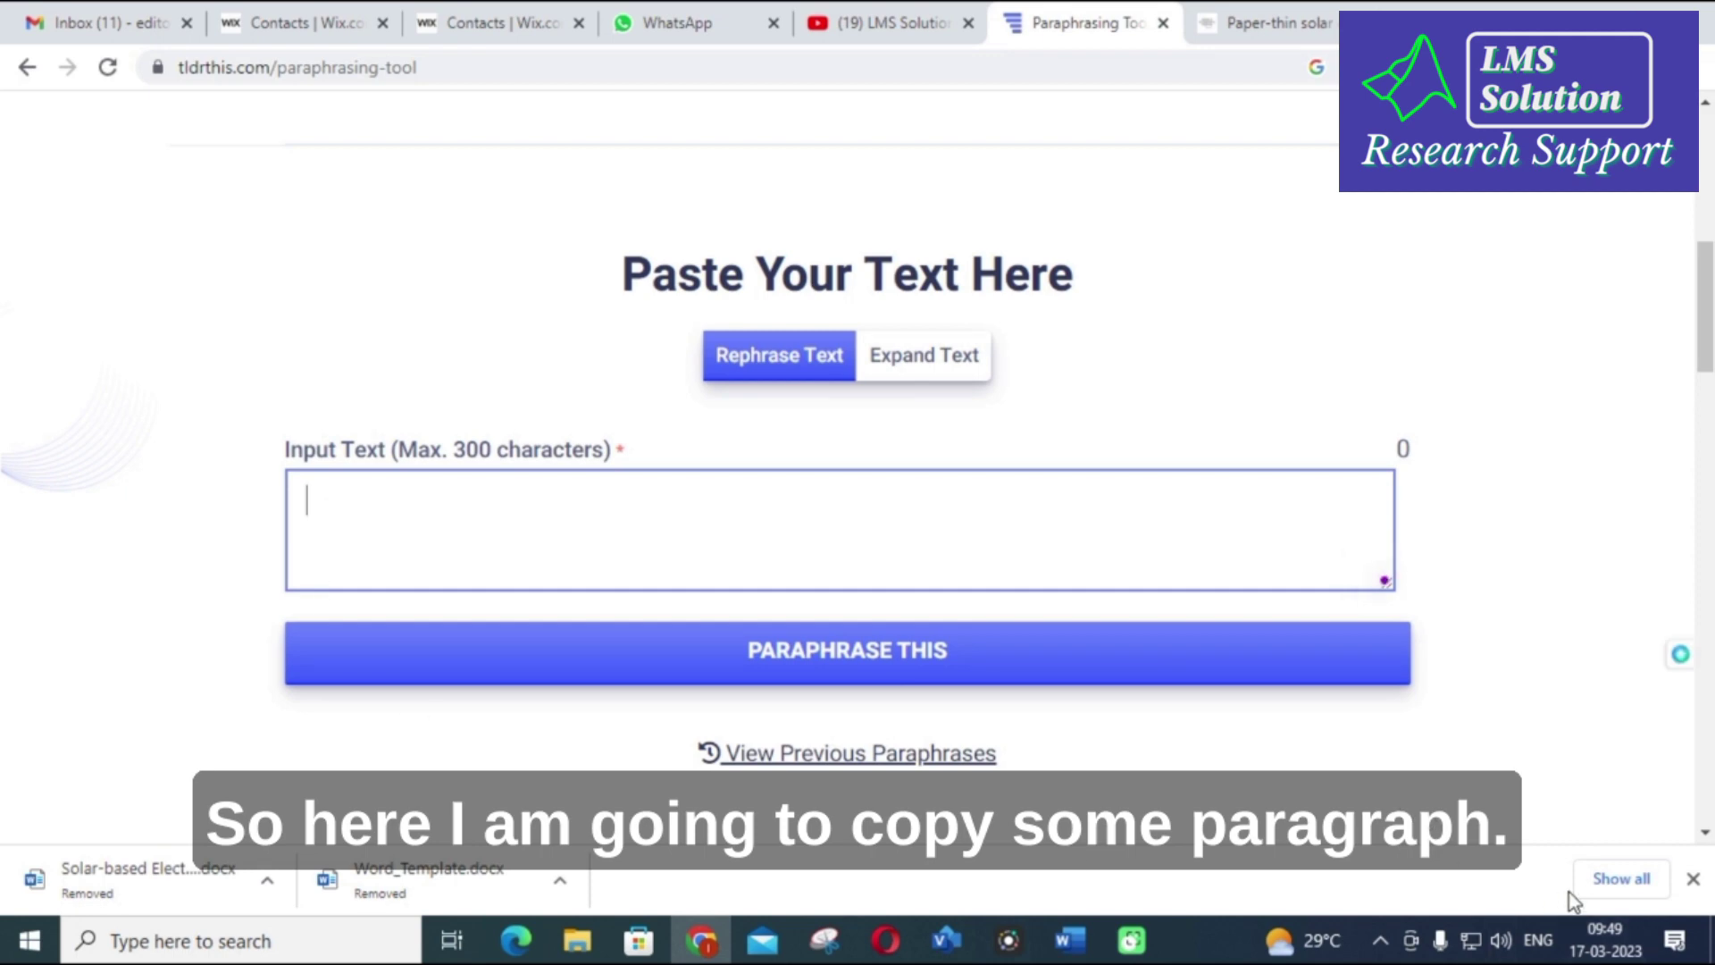
Copy the Inverter paragraph from the Word document and return to Chrome
key("alt+Tab")
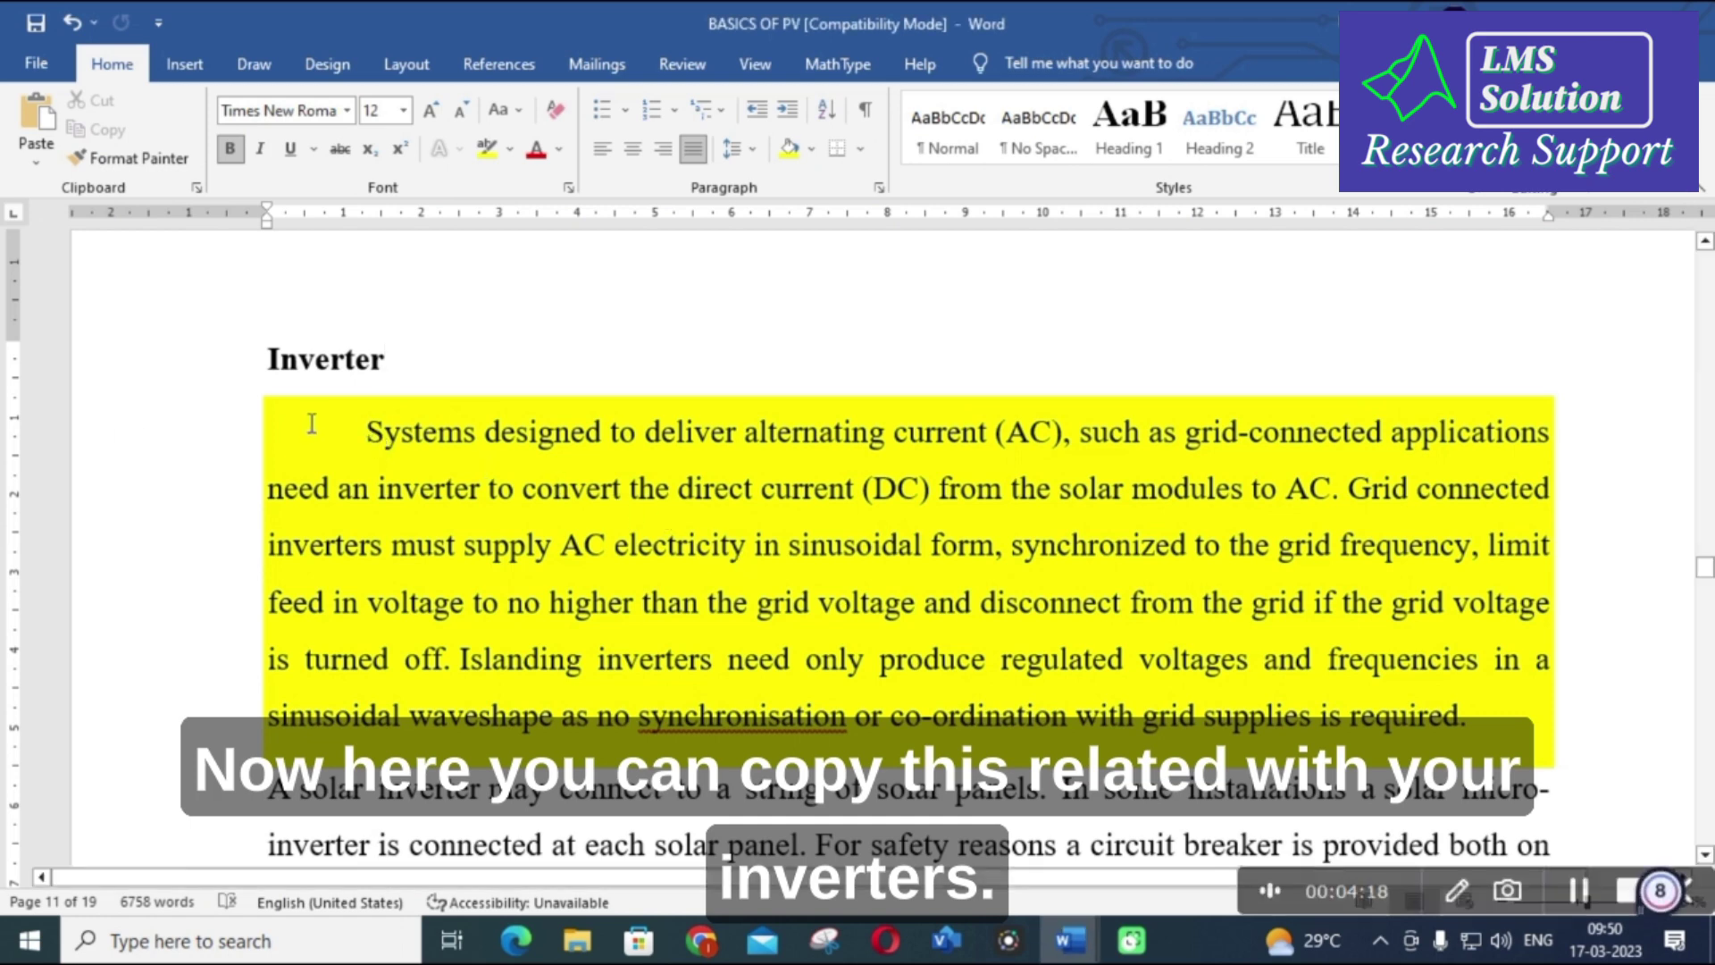
left_click_drag(364, 440, 1554, 742)
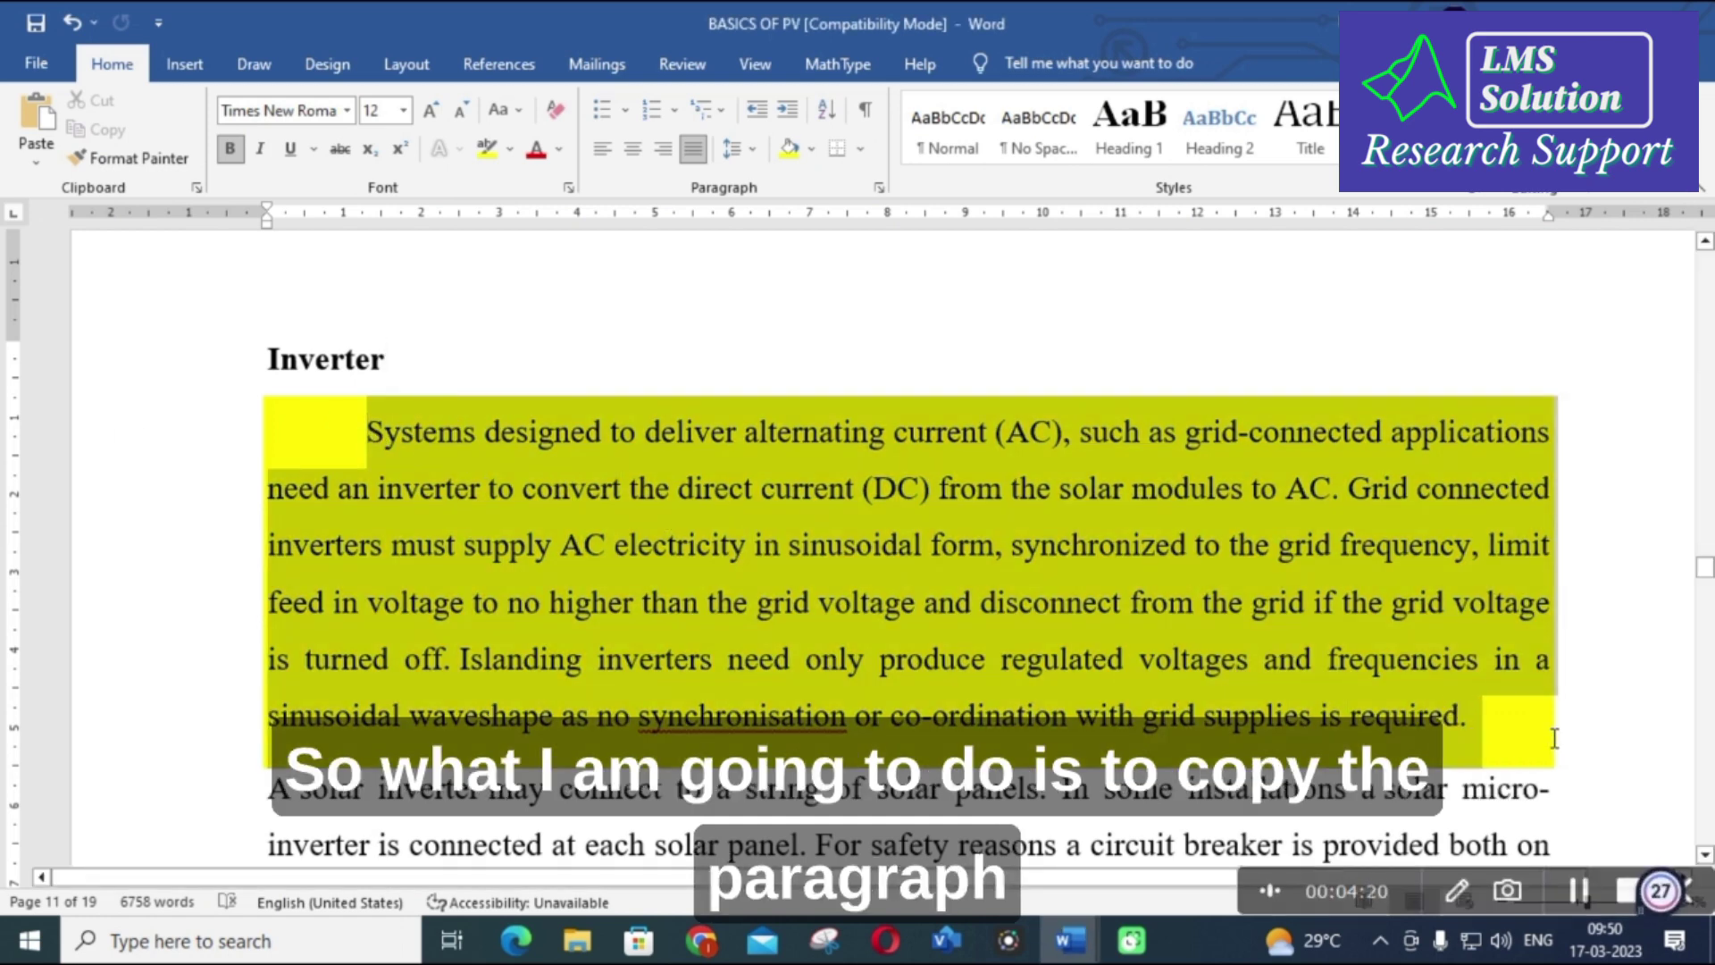
key("ctrl+c")
left_click(710, 949)
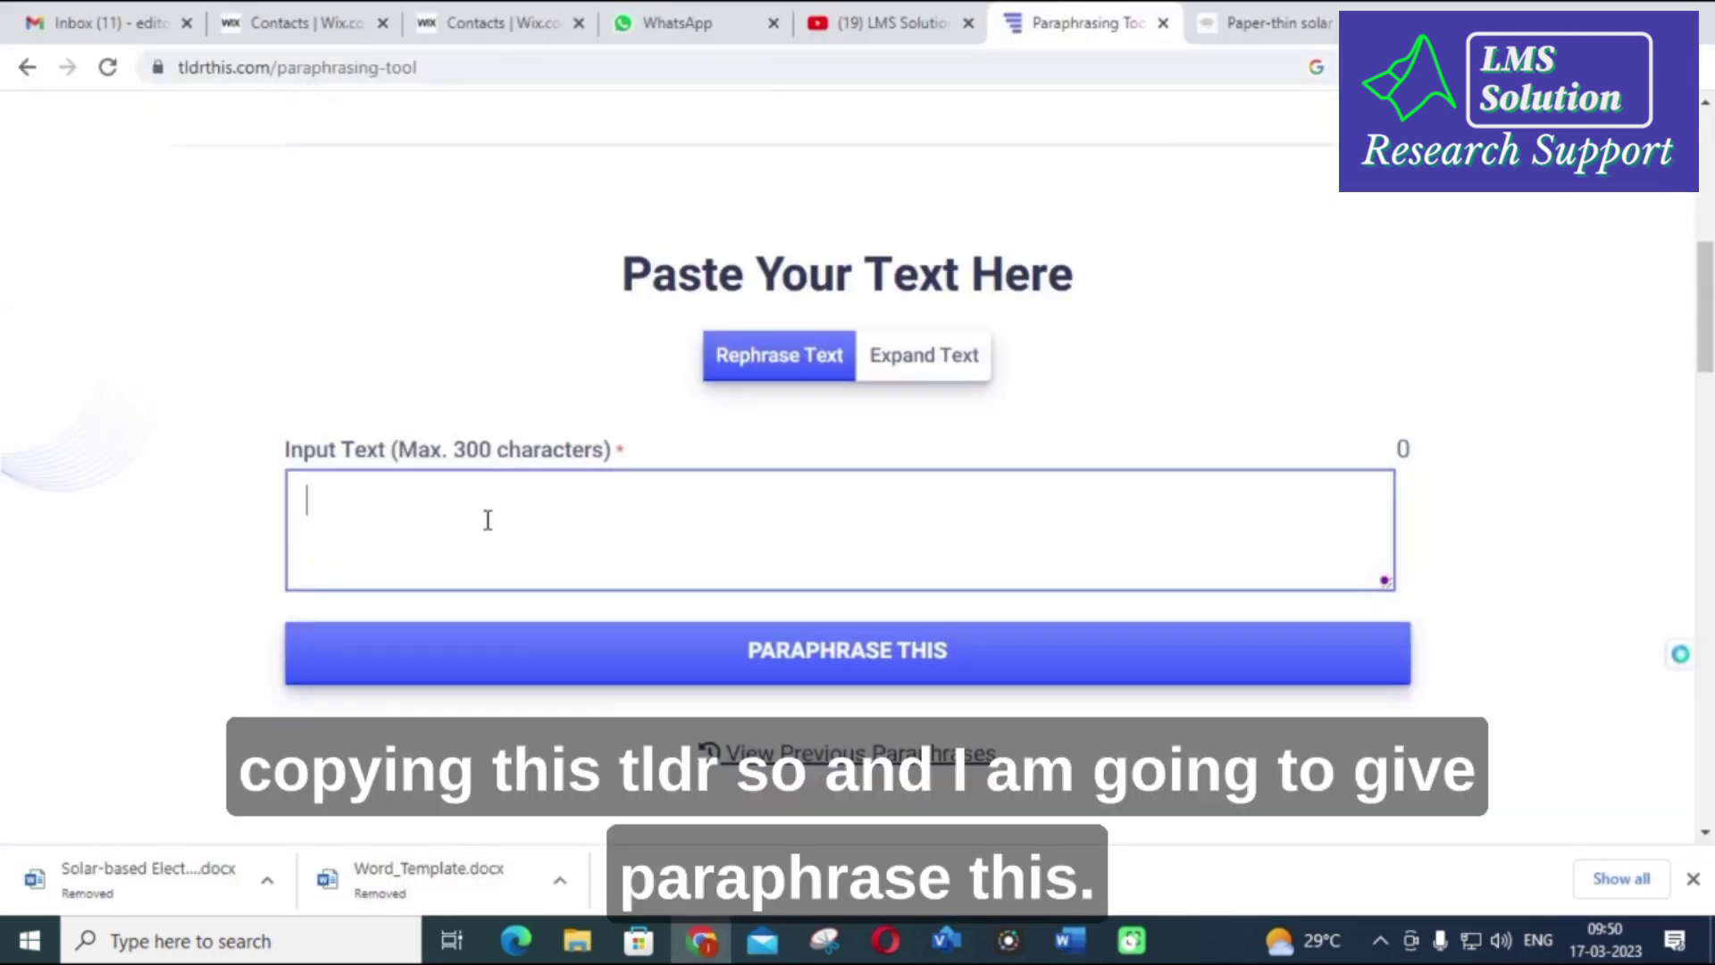
Paste the Inverter paragraph, truncated at 300 characters, and run Paraphrase This
key("ctrl+v")
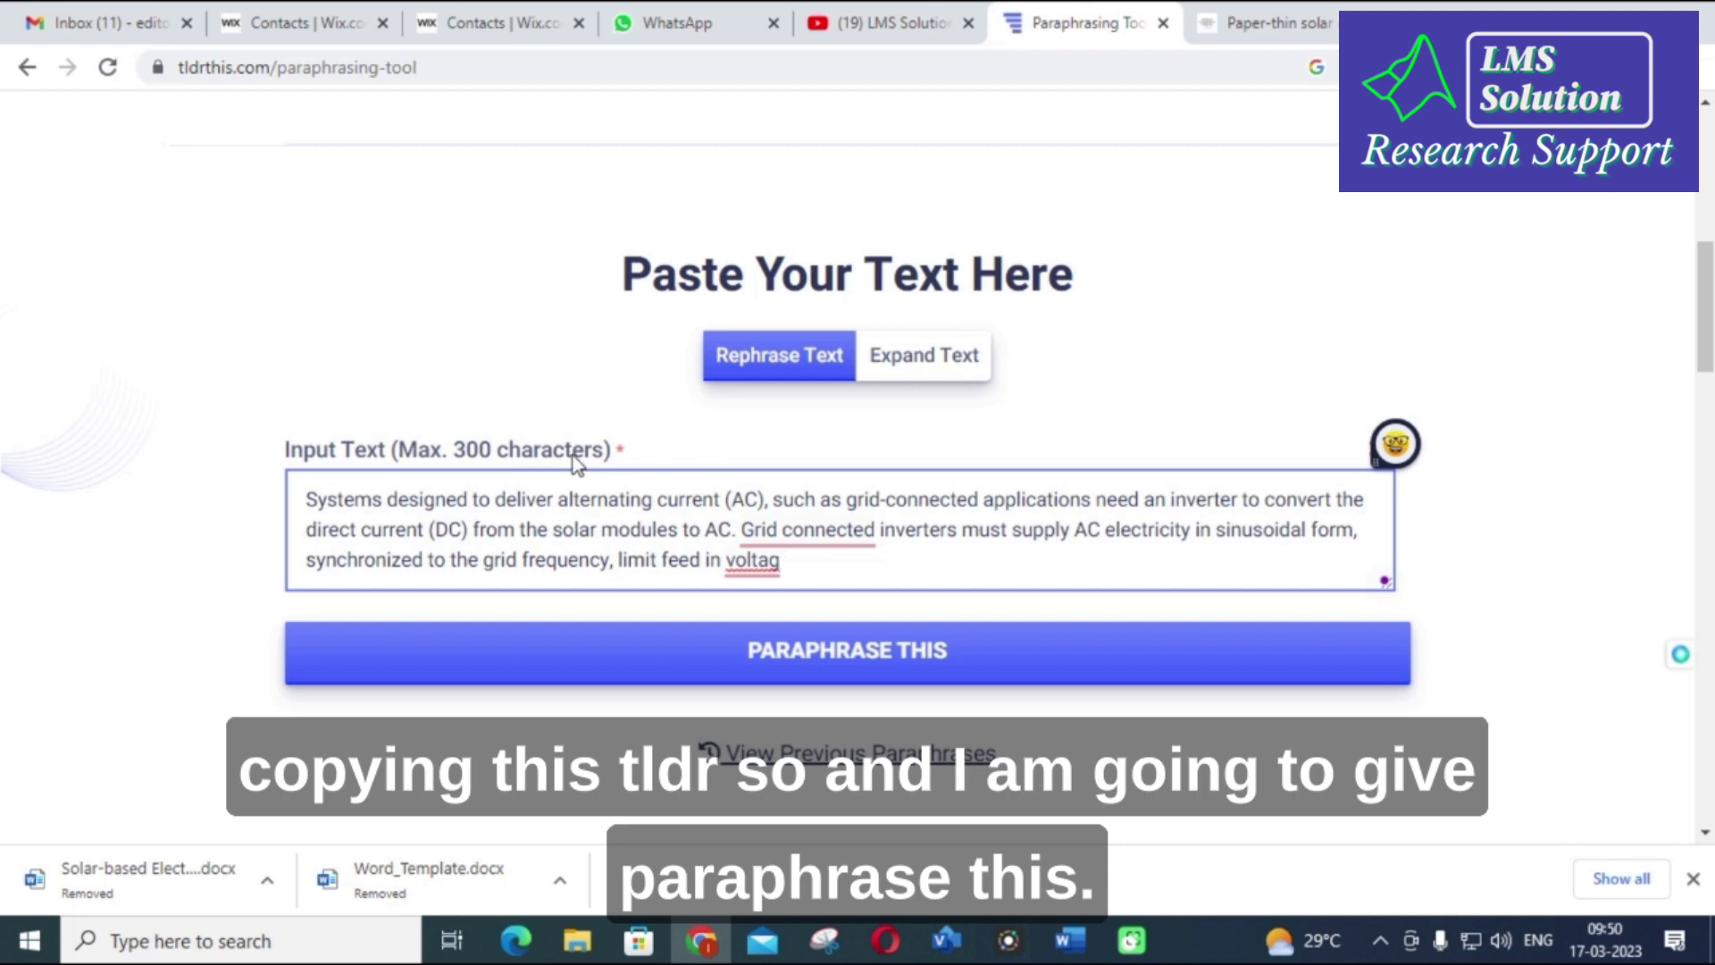
scroll(423, 625, "down", 5)
scroll(424, 625, "up", 4)
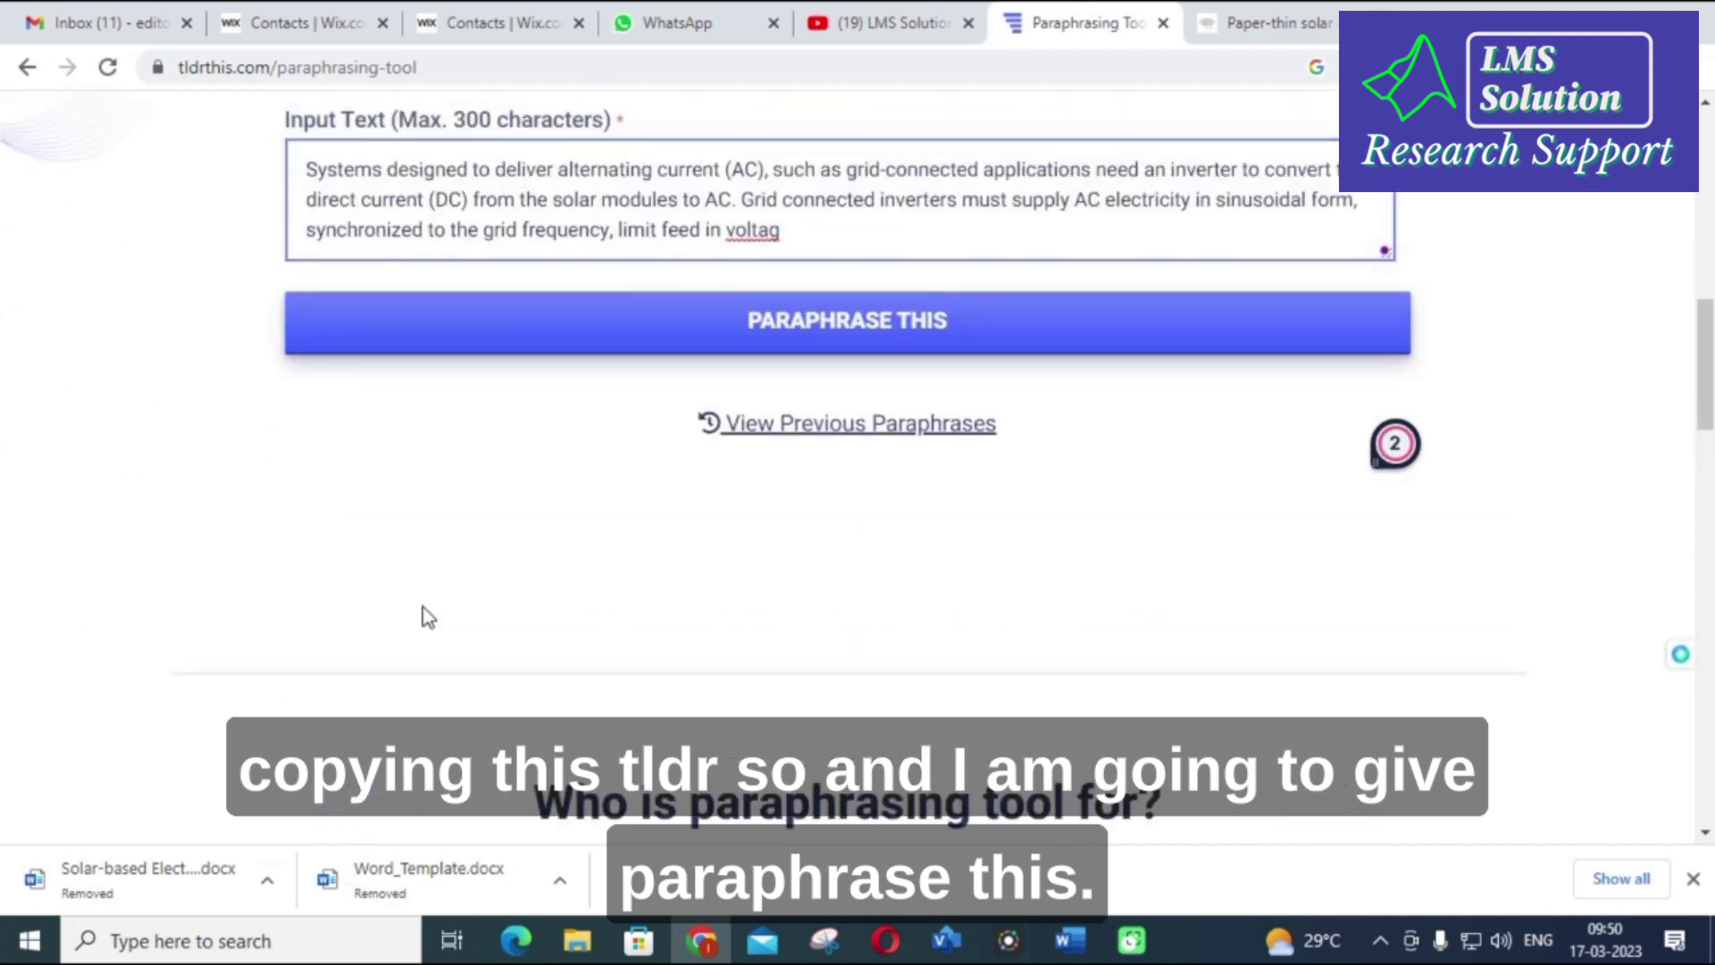
left_click(773, 533)
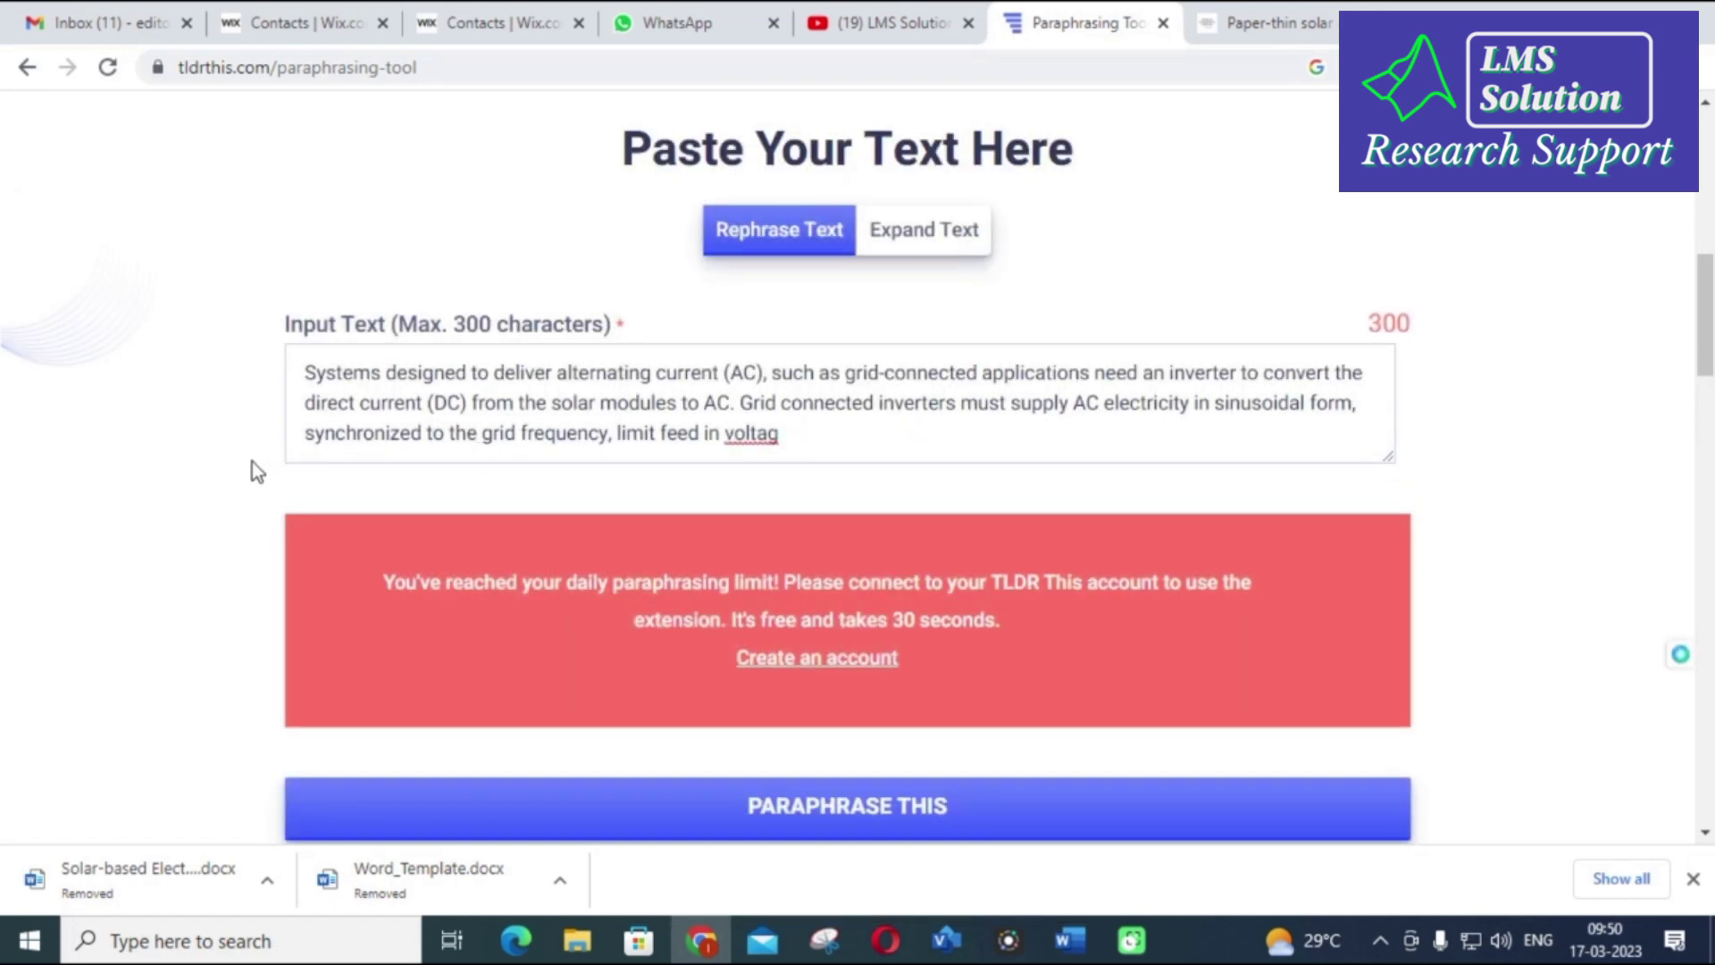
scroll(255, 463, "up", 4)
scroll(259, 462, "down", 2)
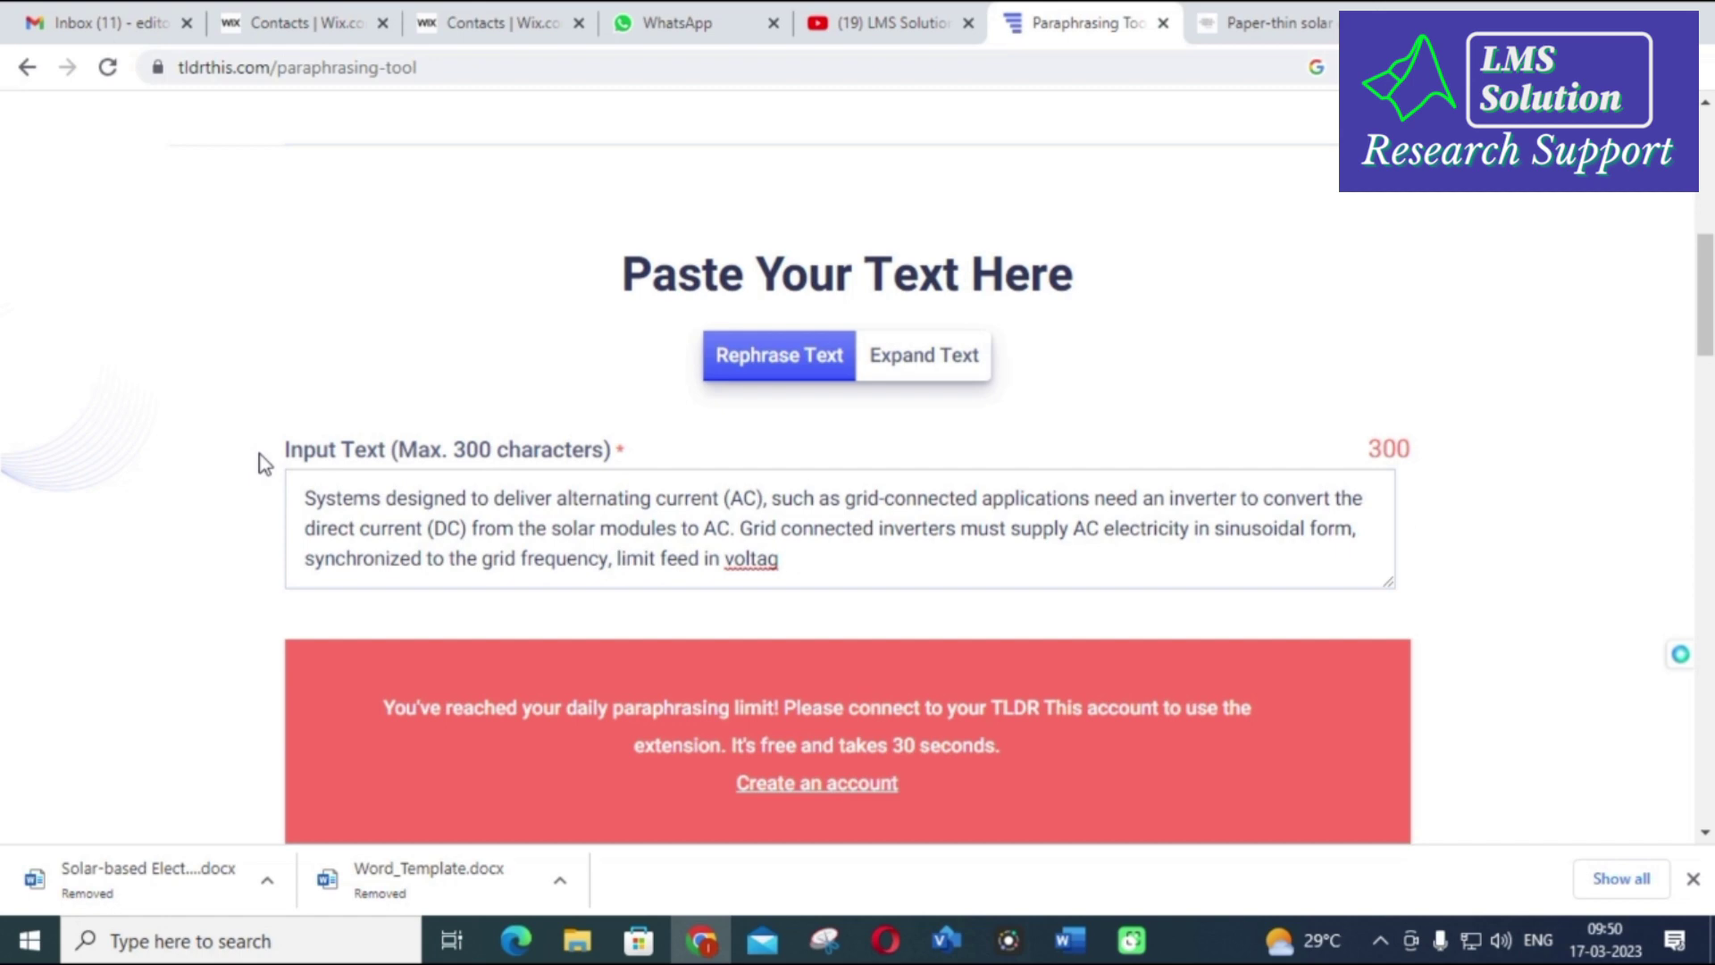
scroll(265, 463, "down", 3)
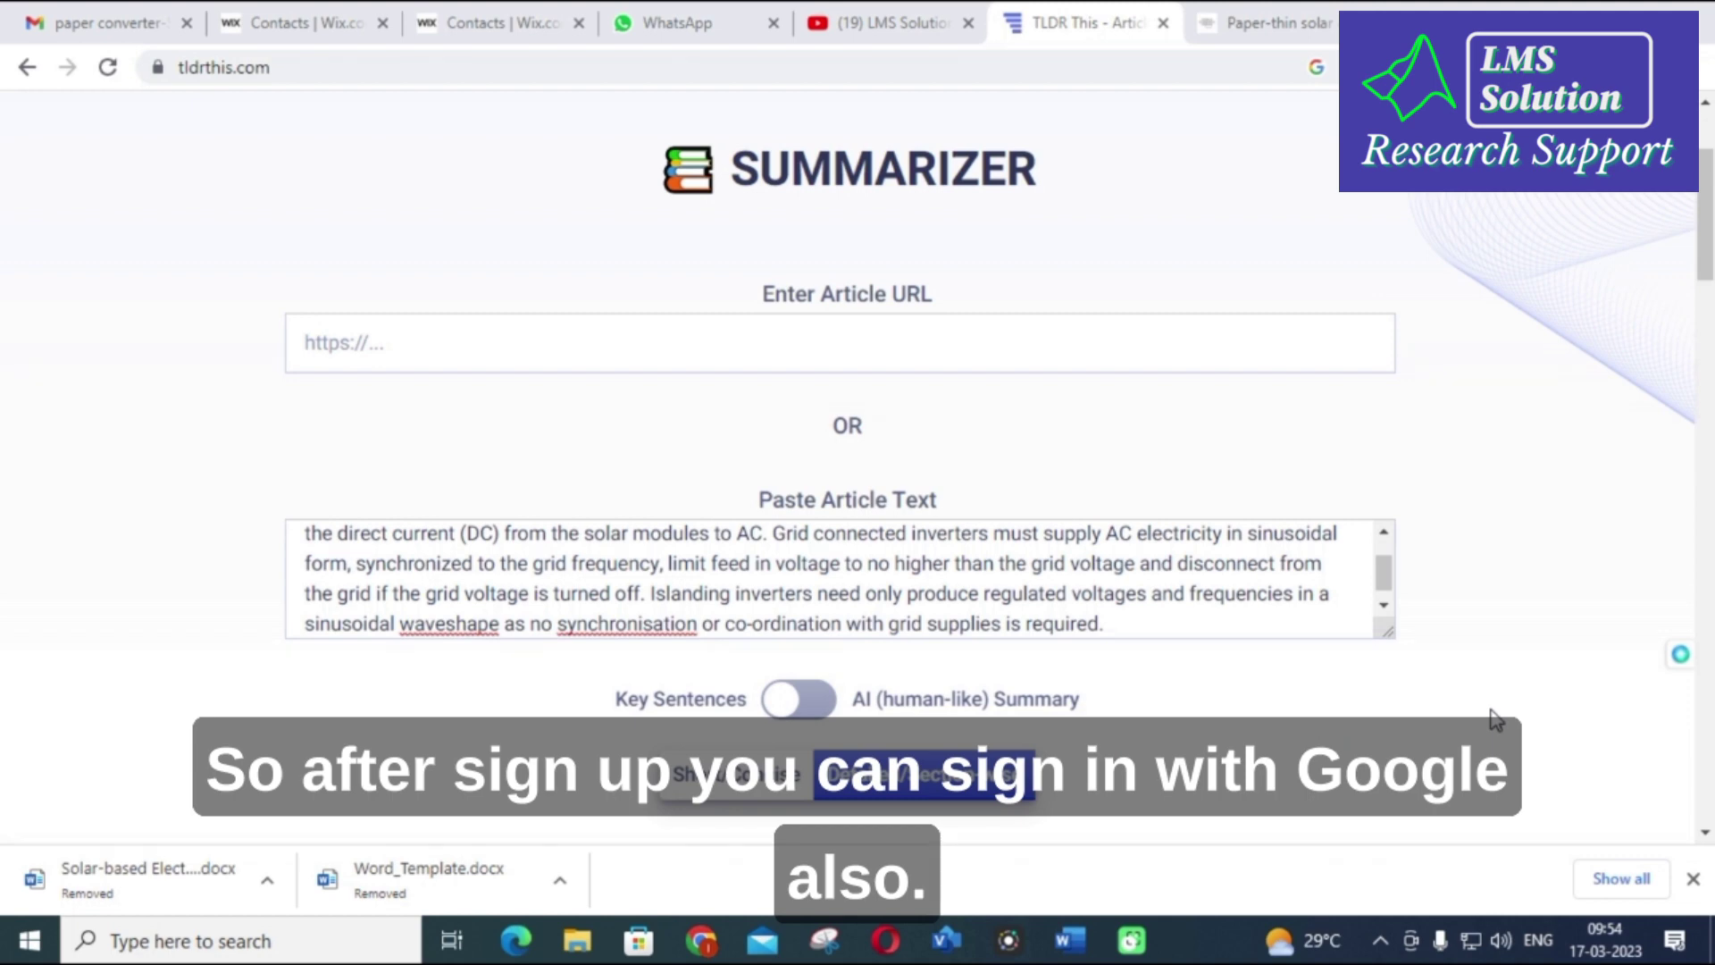
Open the upgrade pricing page and browse the Free $0, Starter $4.00 and Professional $8.25 plans
scroll(1391, 654, "up", 3)
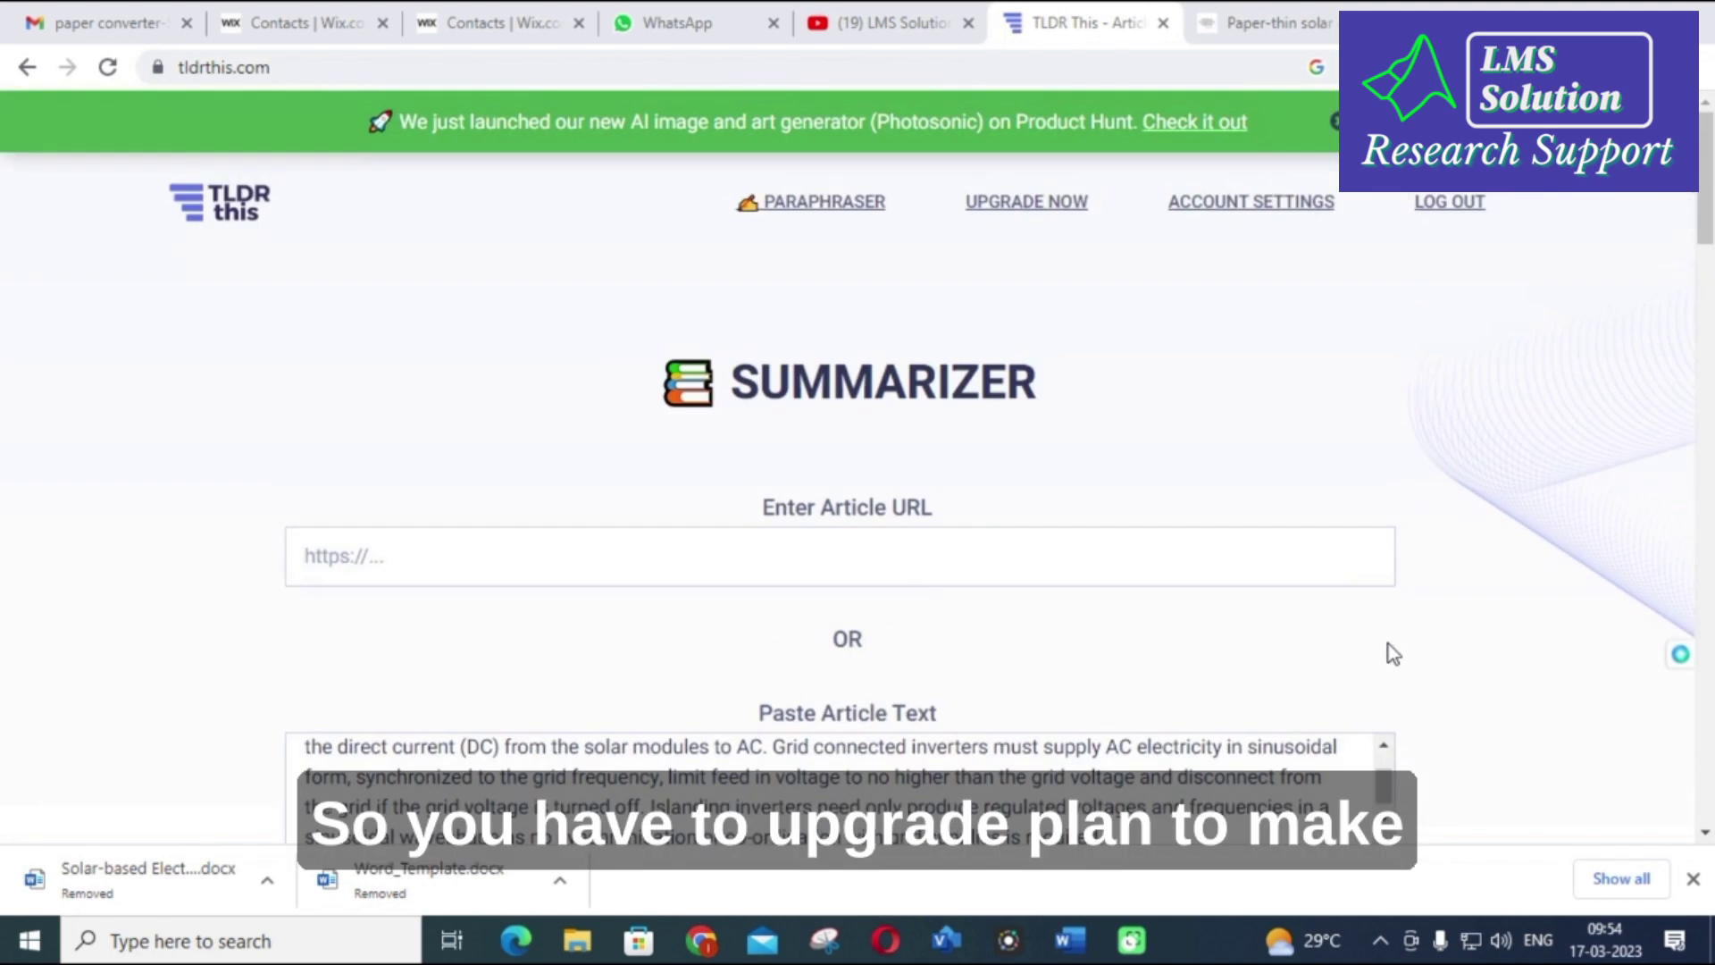
left_click(1059, 205)
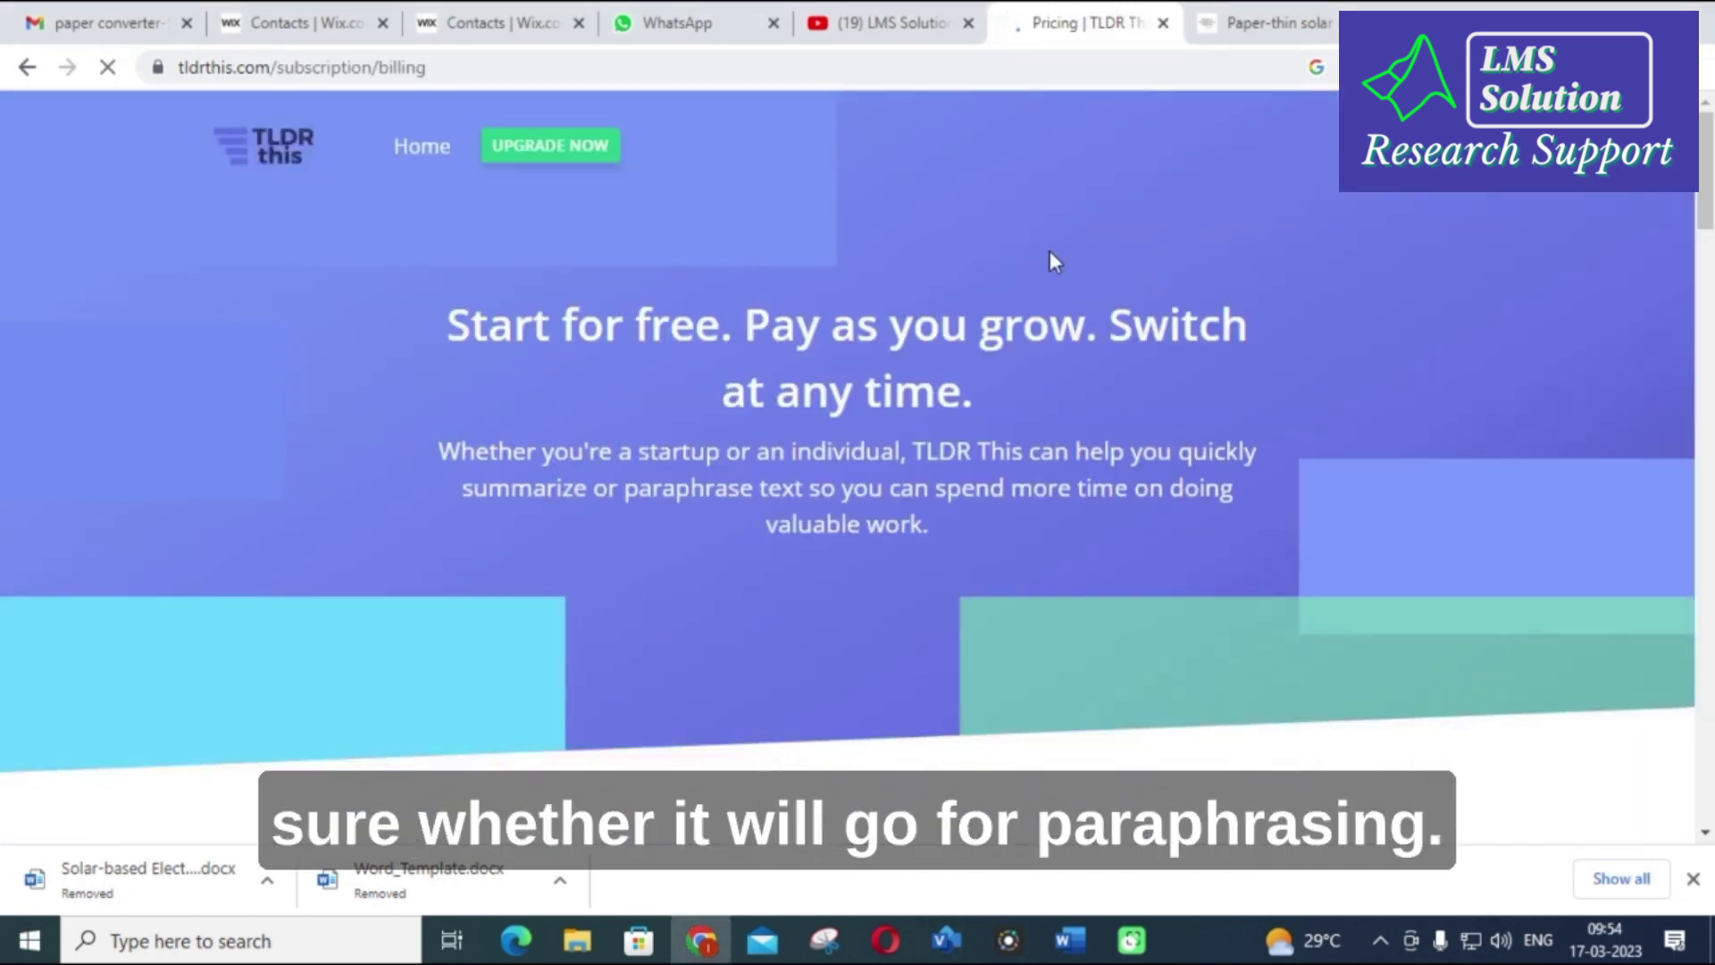
scroll(521, 333, "down", 10)
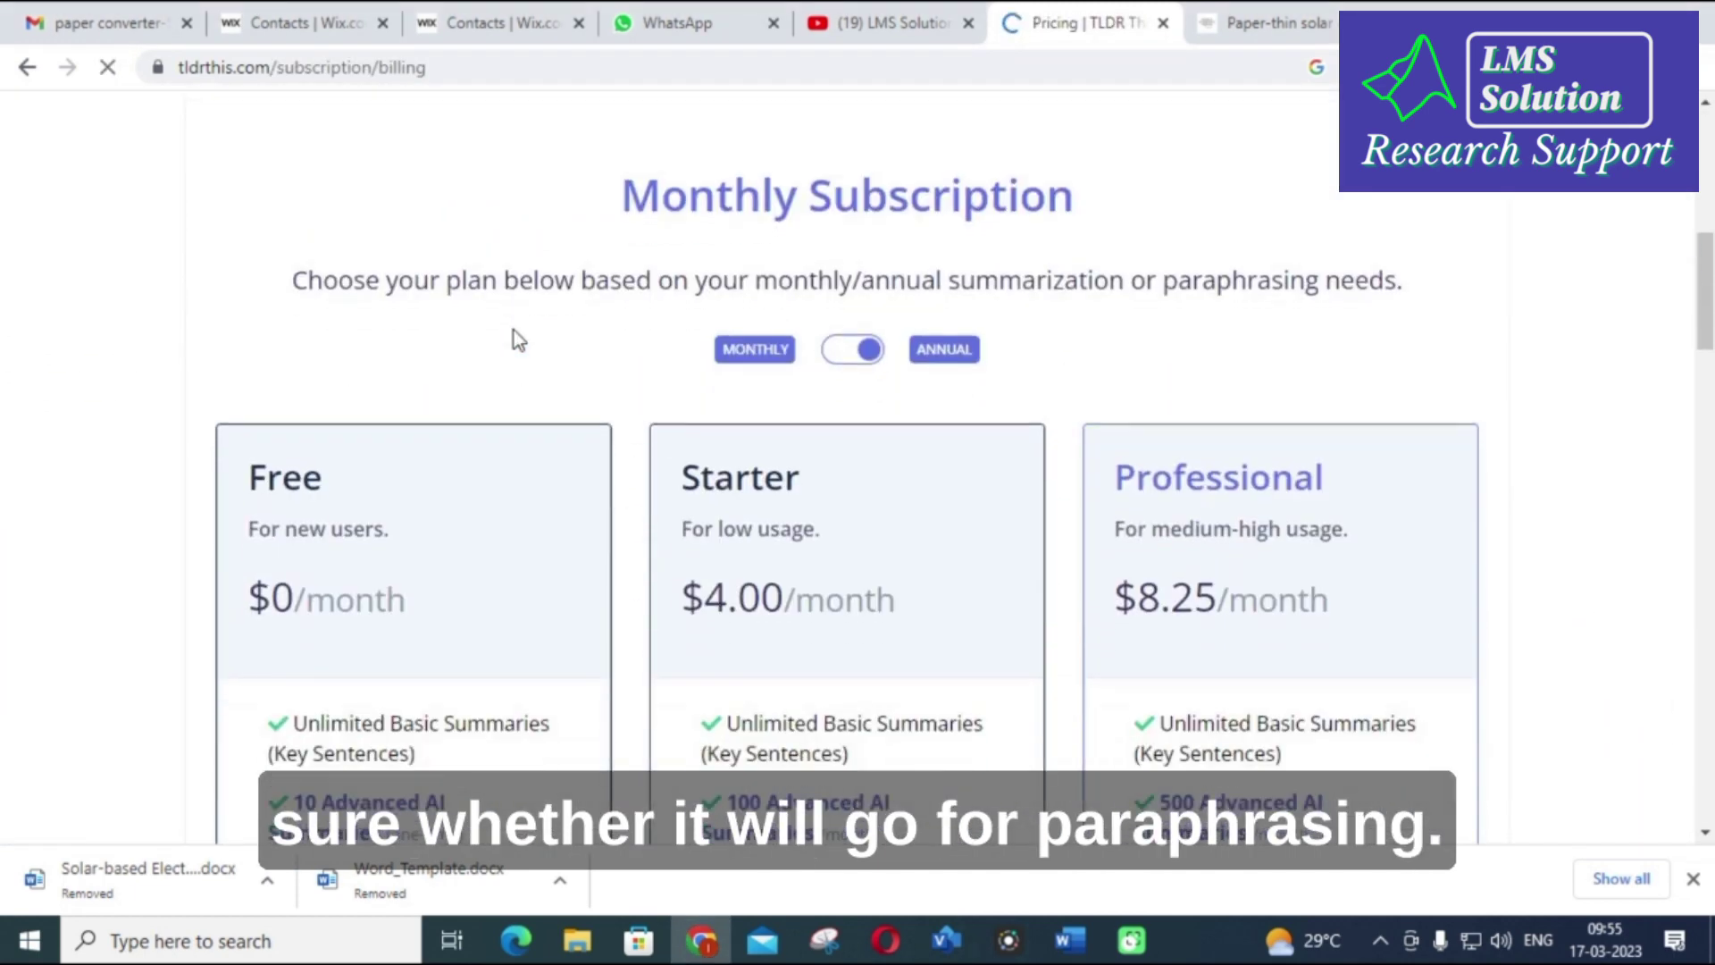
scroll(516, 341, "down", 1)
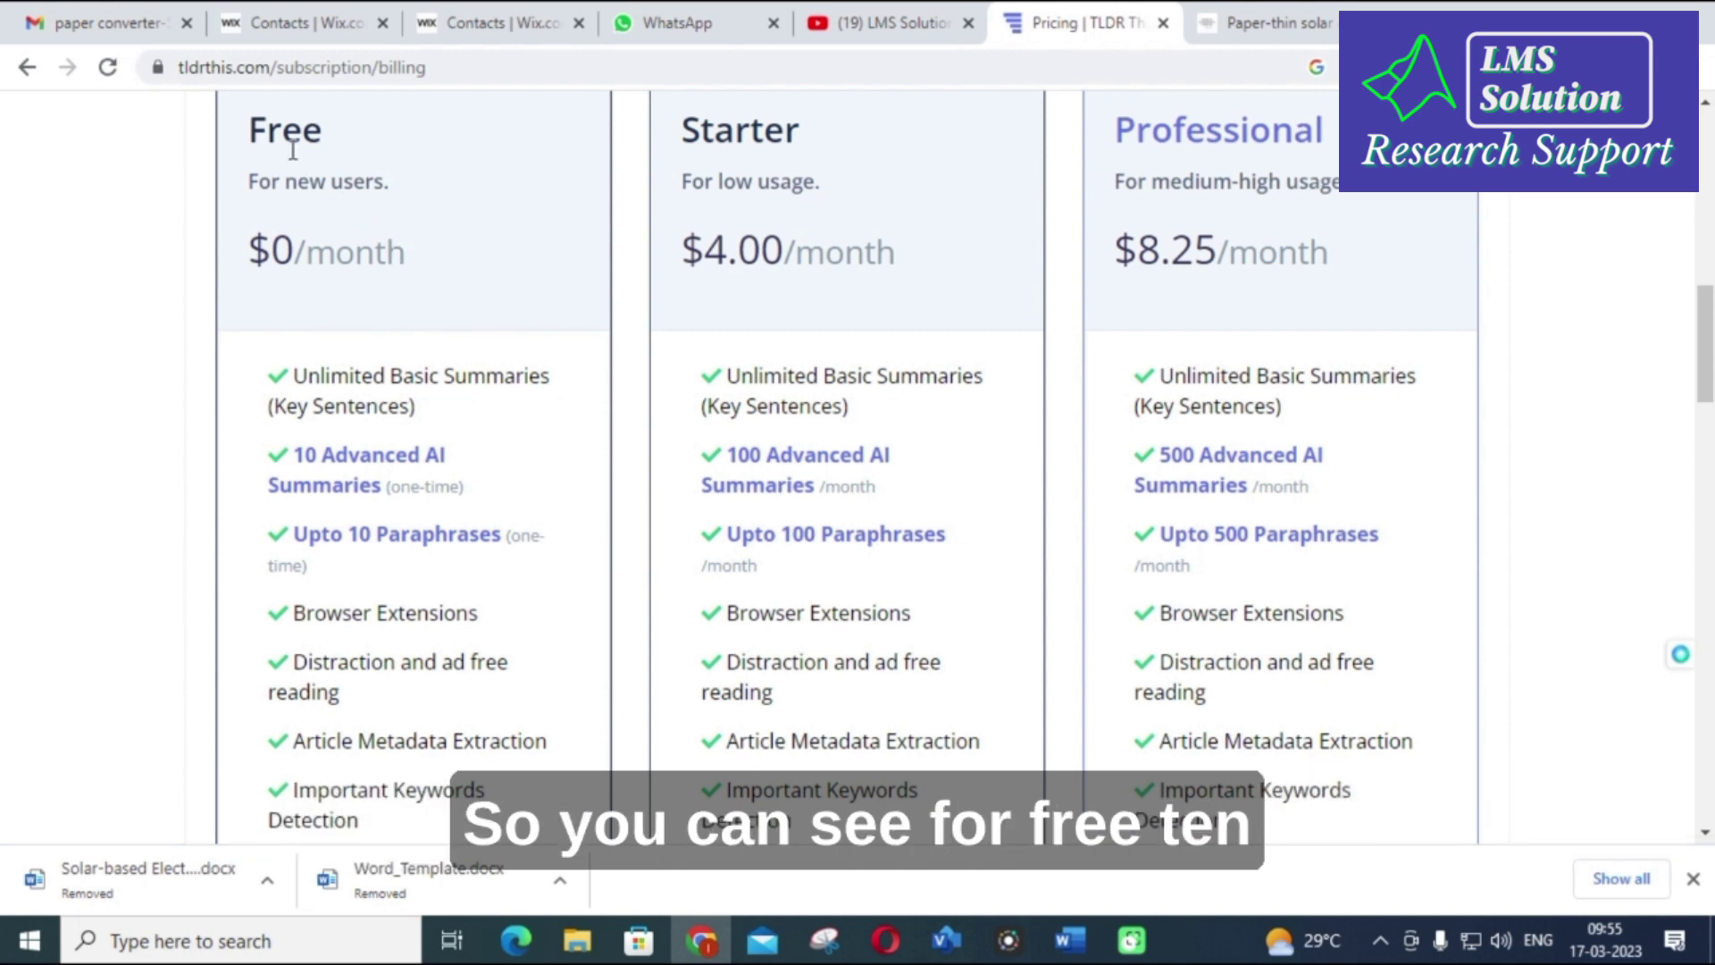
scroll(356, 404, "down", 1)
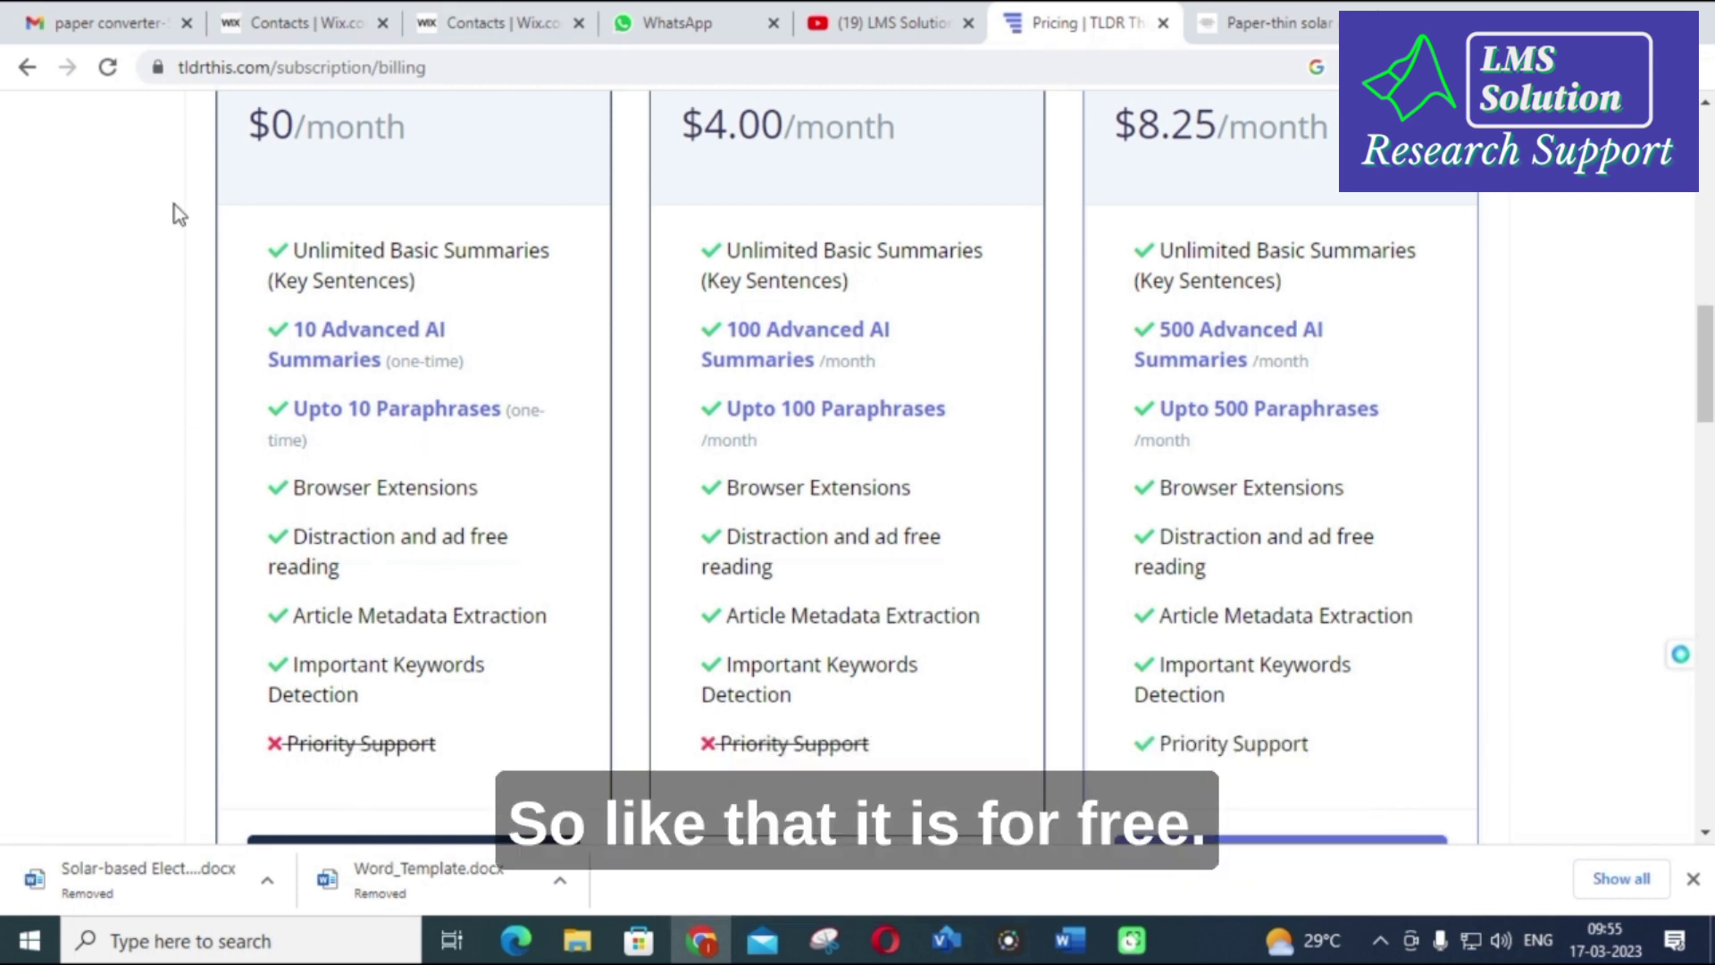
scroll(766, 473, "up", 1)
scroll(767, 474, "down", 1)
scroll(767, 474, "up", 2)
scroll(767, 473, "down", 1)
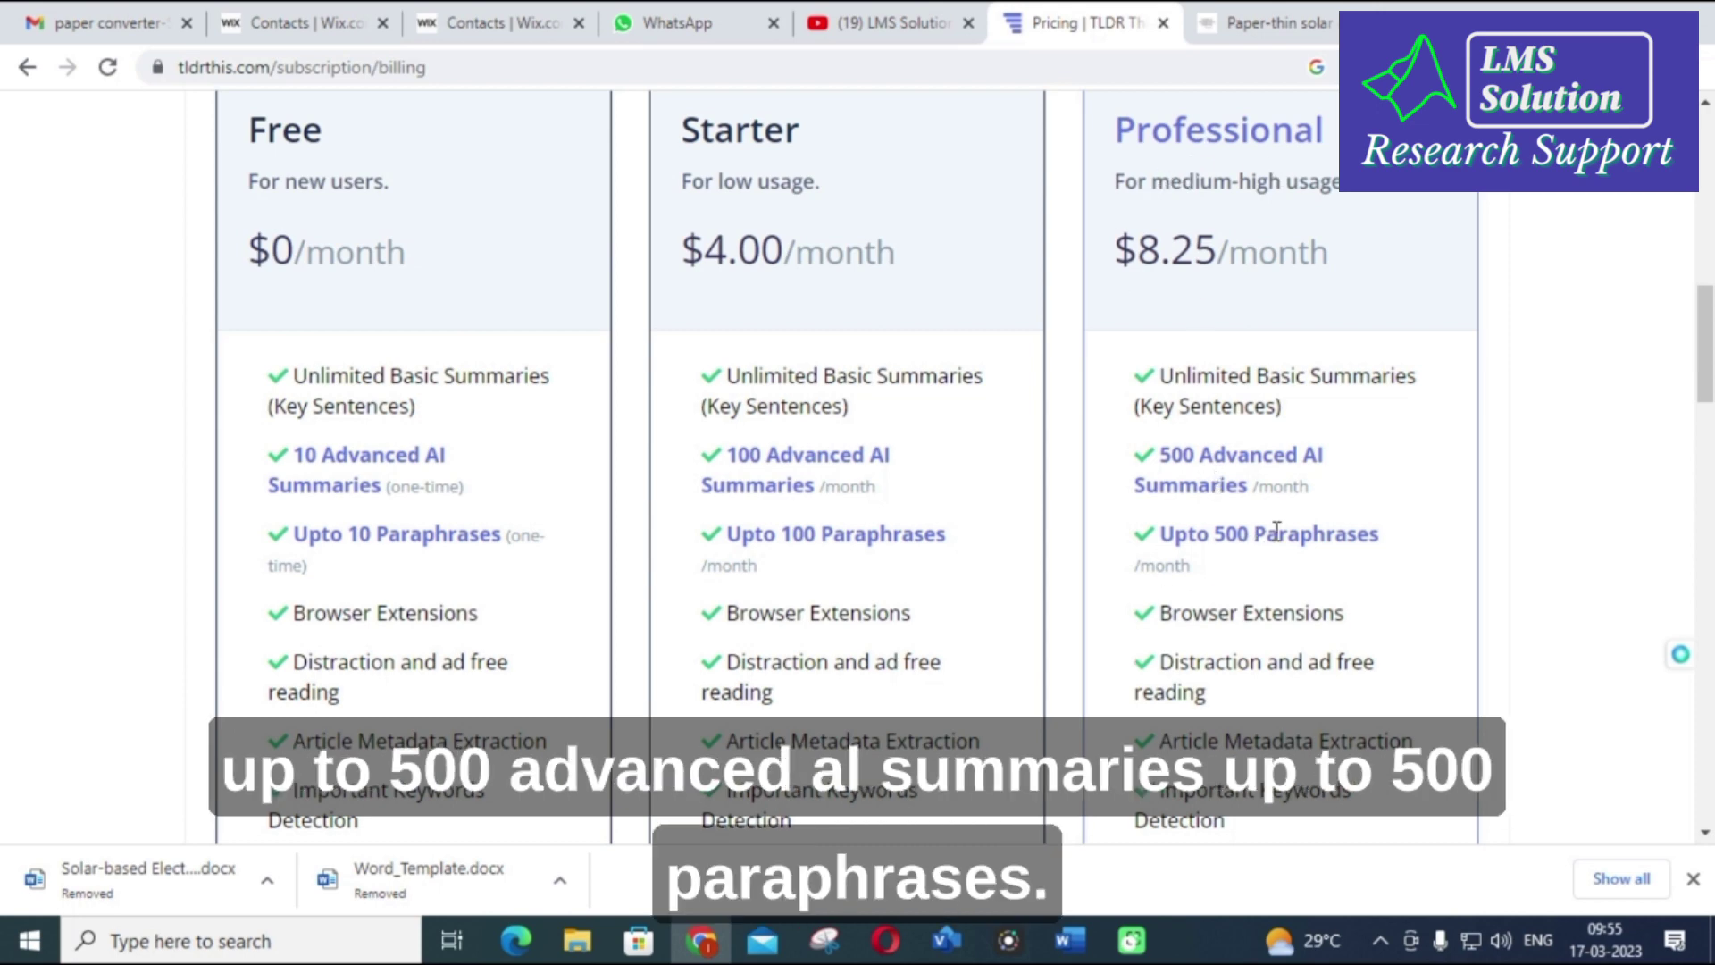
scroll(415, 485, "down", 4)
scroll(418, 485, "up", 8)
scroll(417, 485, "up", 7)
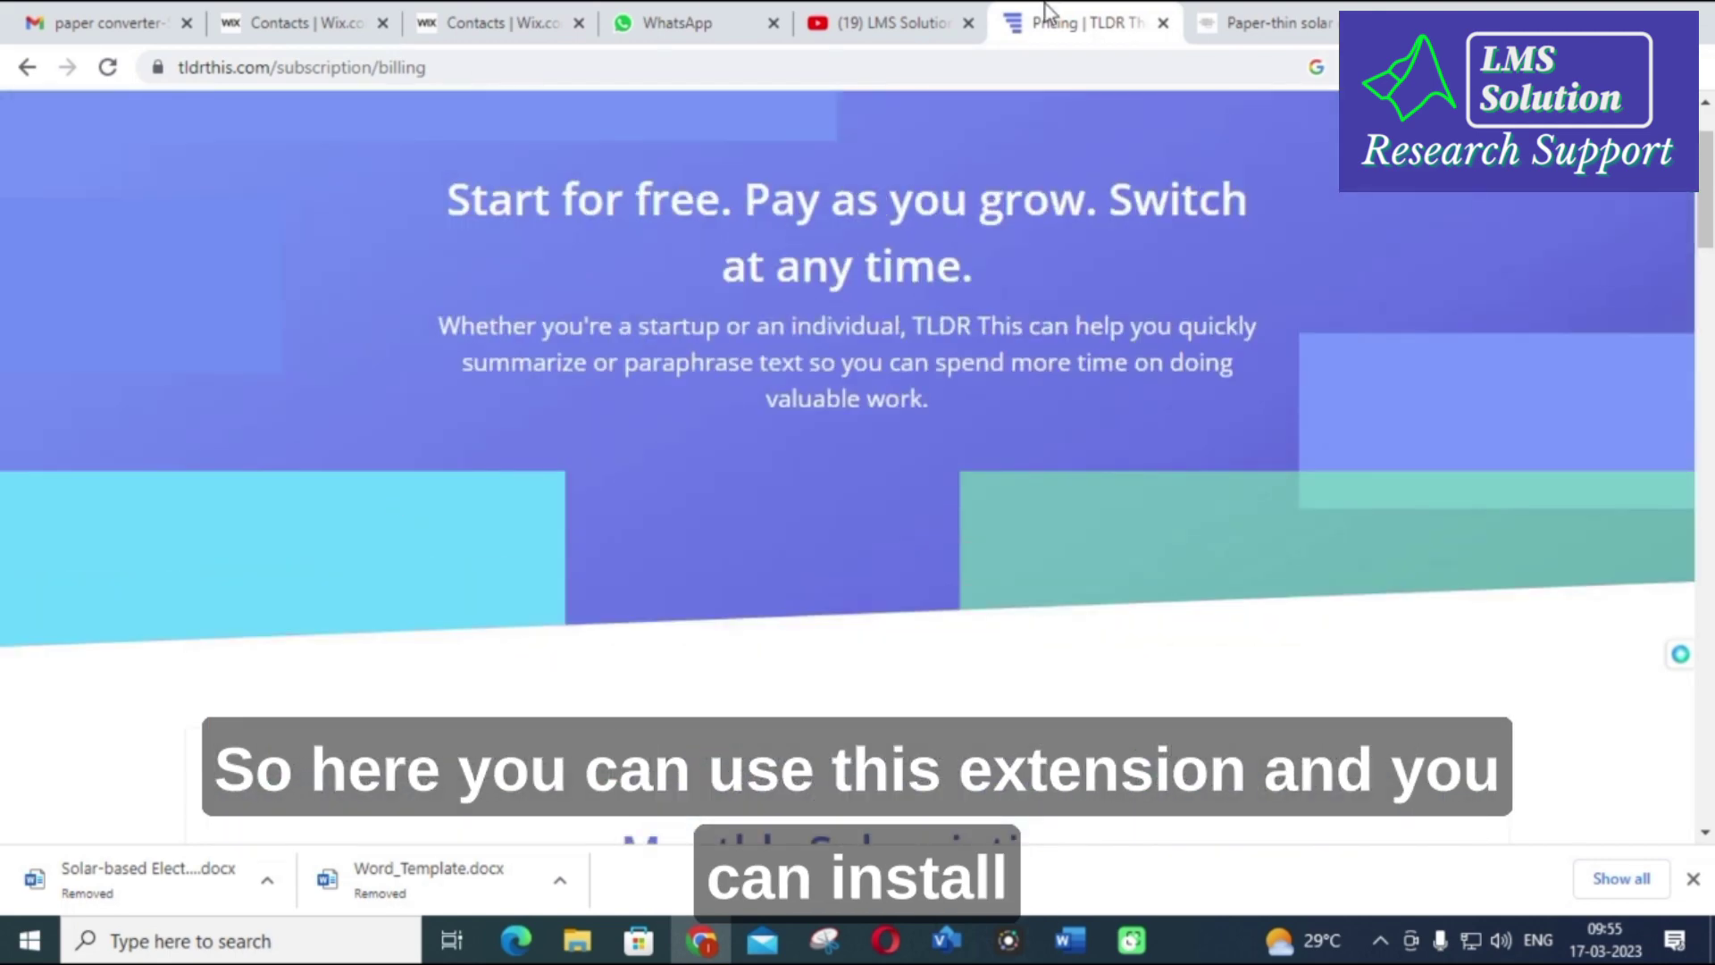
Go back twice to the Expand Text paraphraser holding the solar inverter sentences, briefly checking the extensions list
left_click(30, 69)
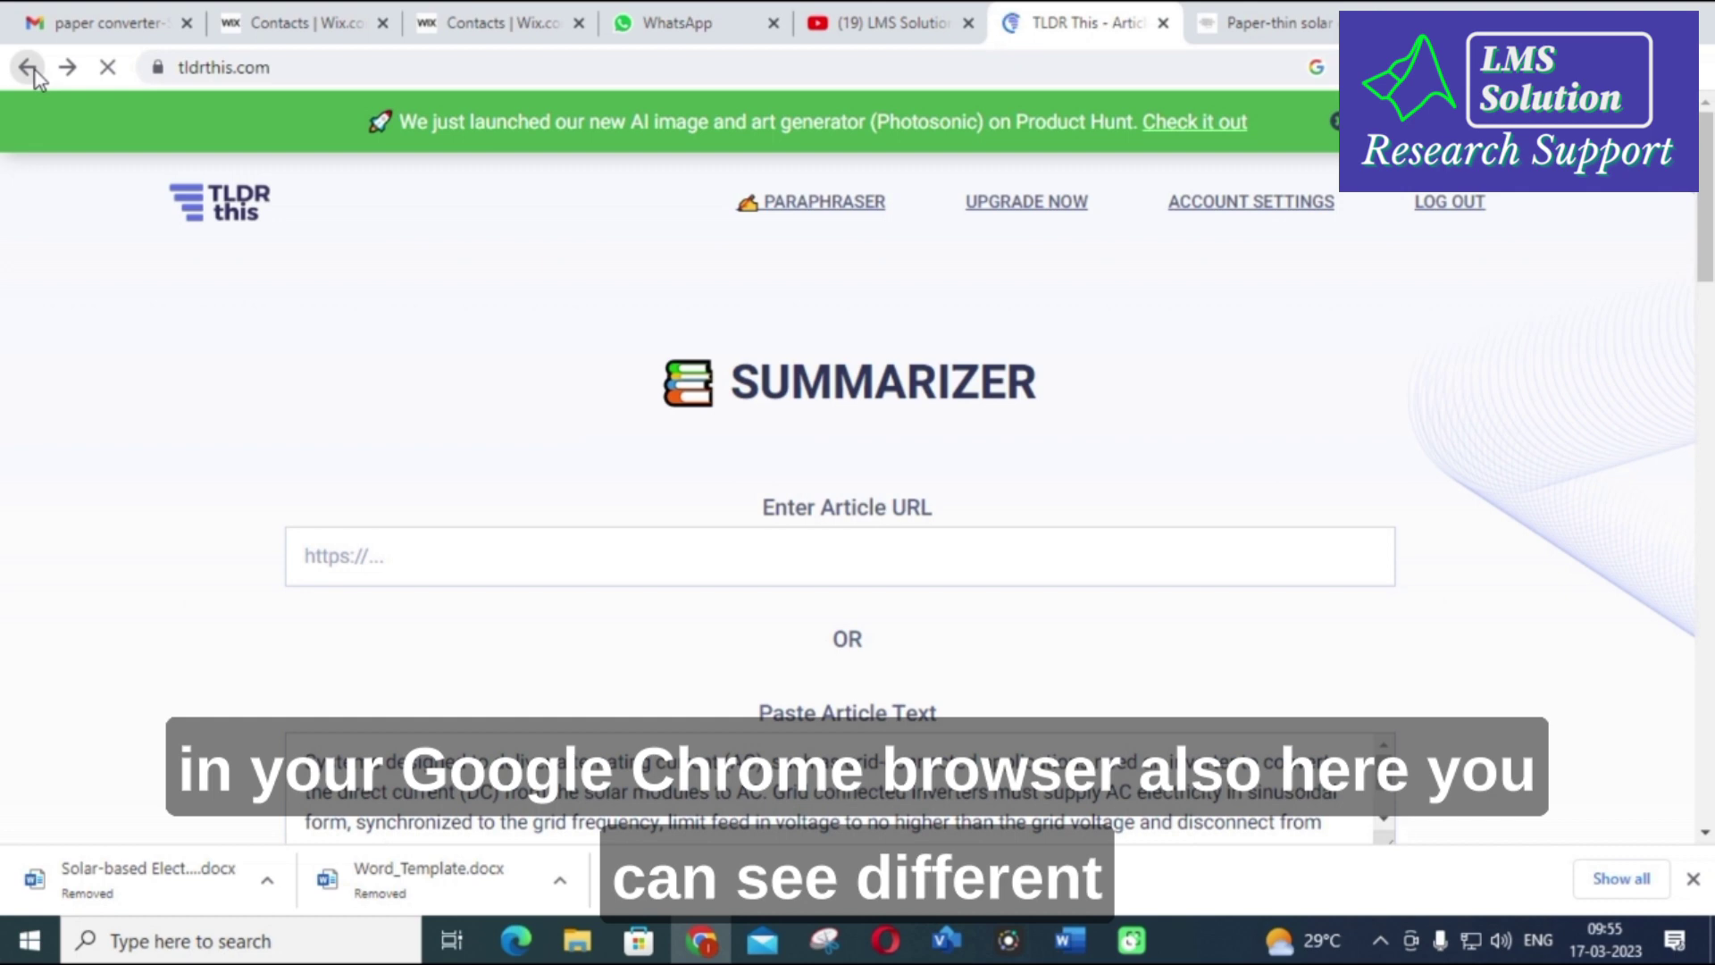
left_click(34, 71)
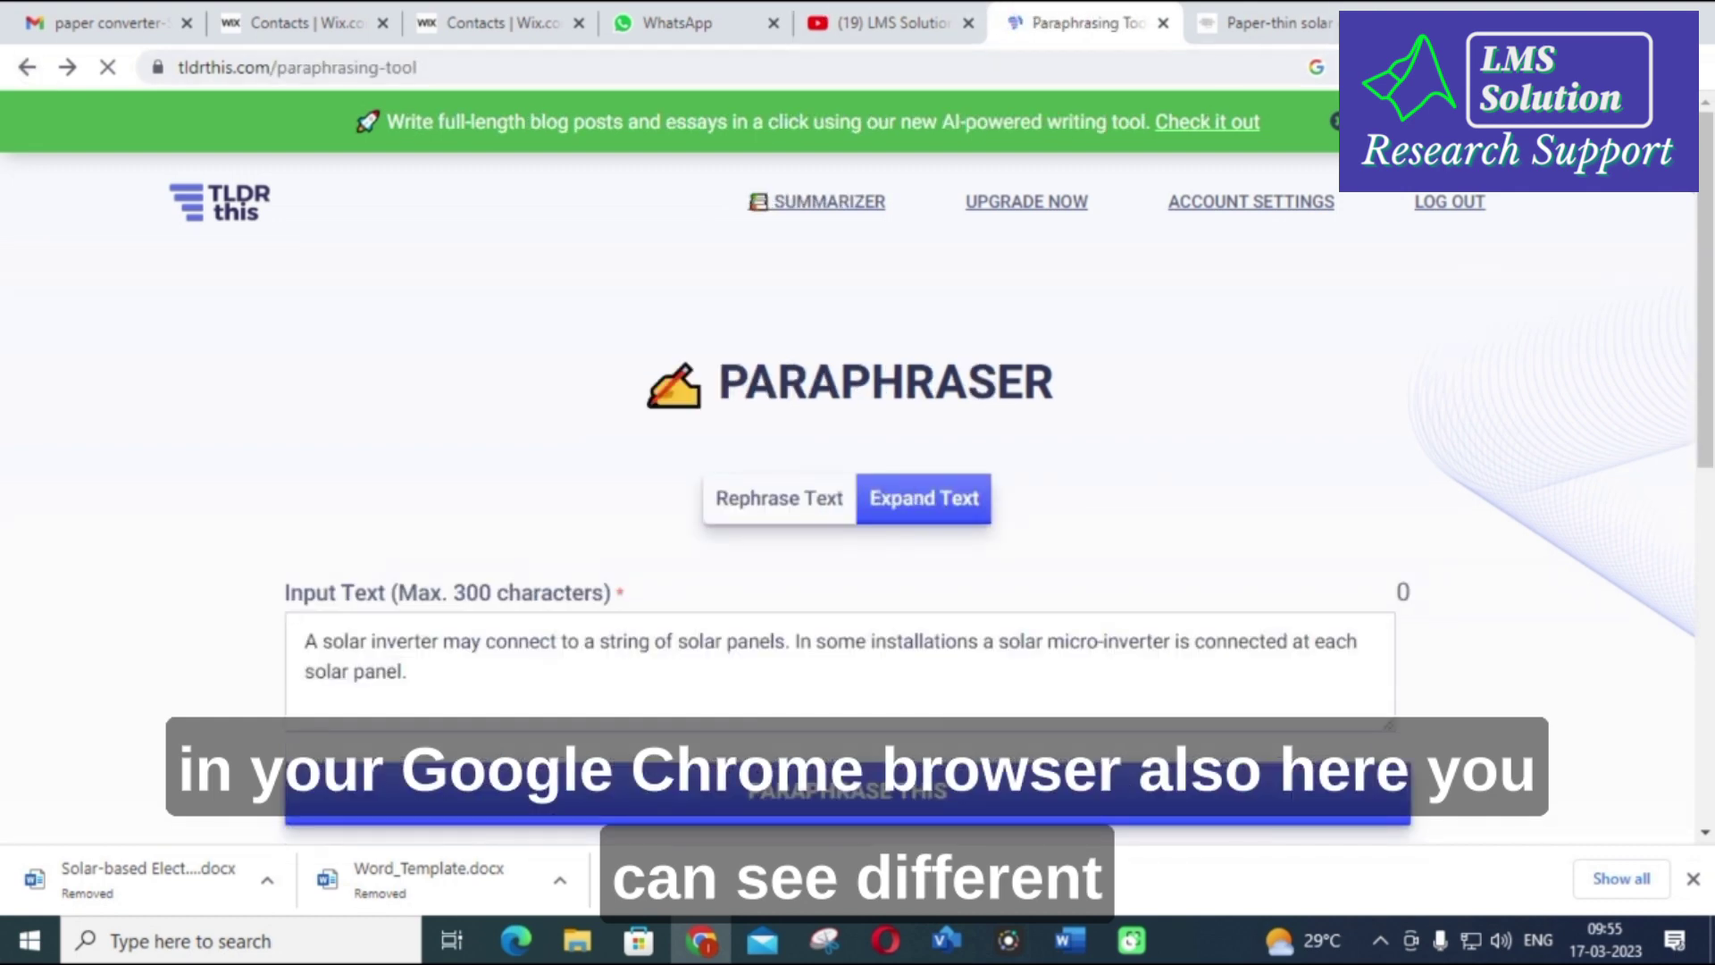
left_click(1570, 67)
scroll(1319, 291, "down", 2)
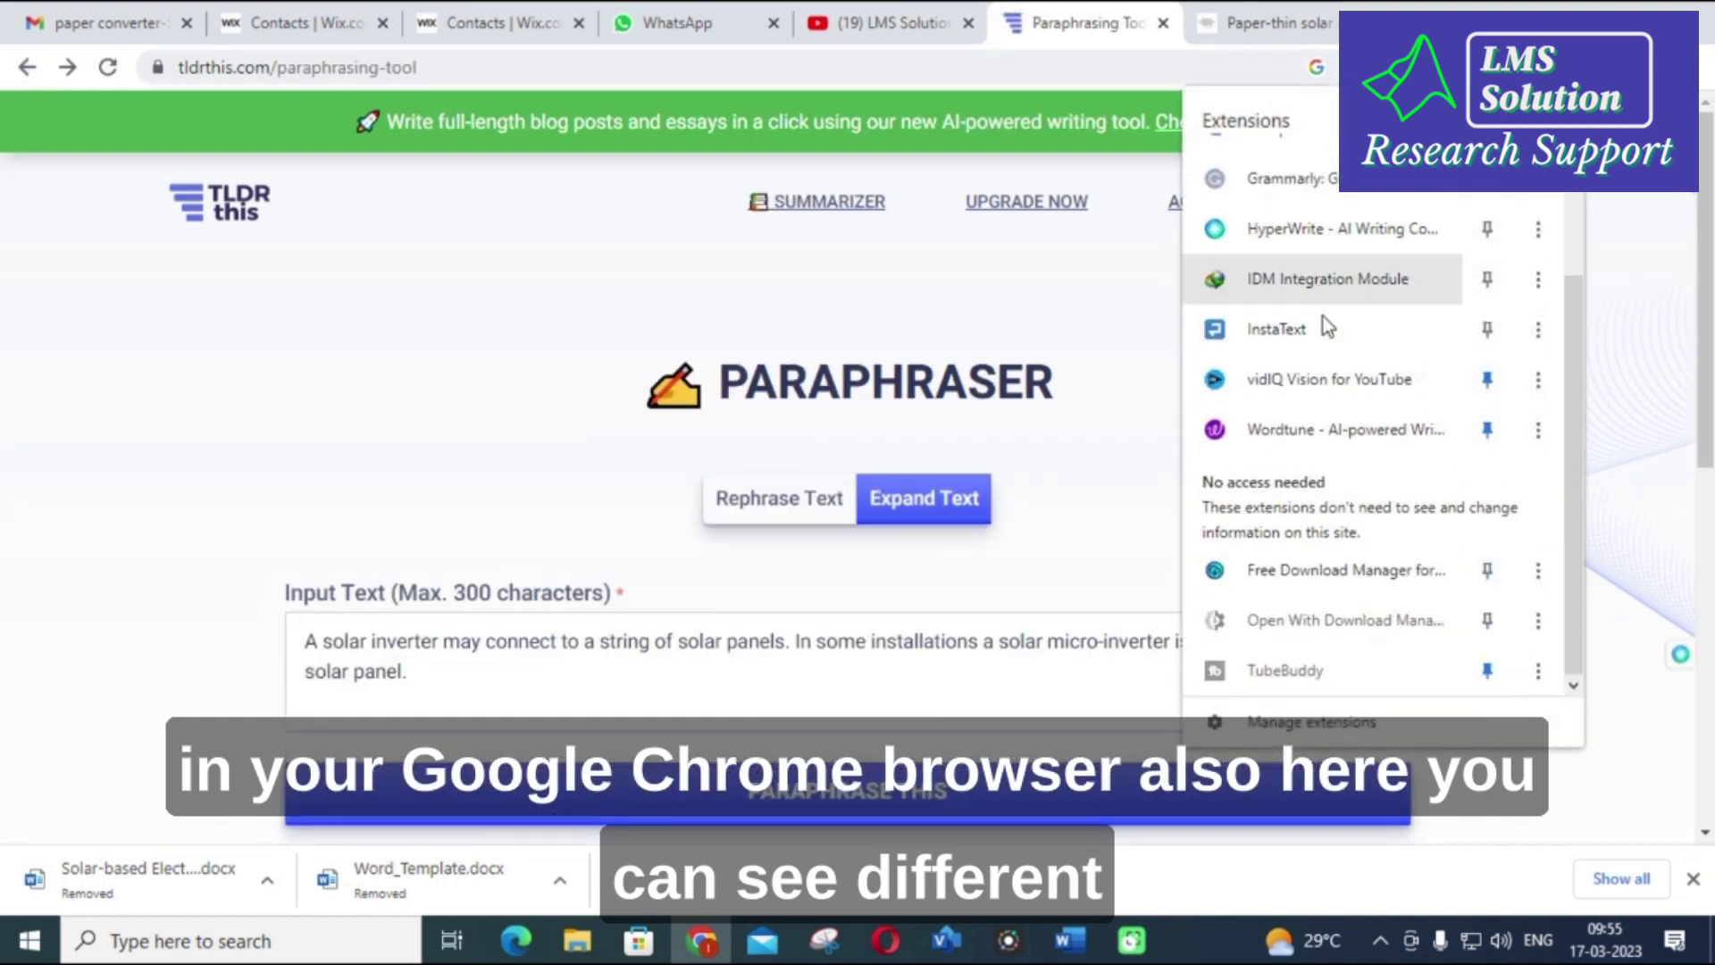
scroll(1344, 468, "up", 3)
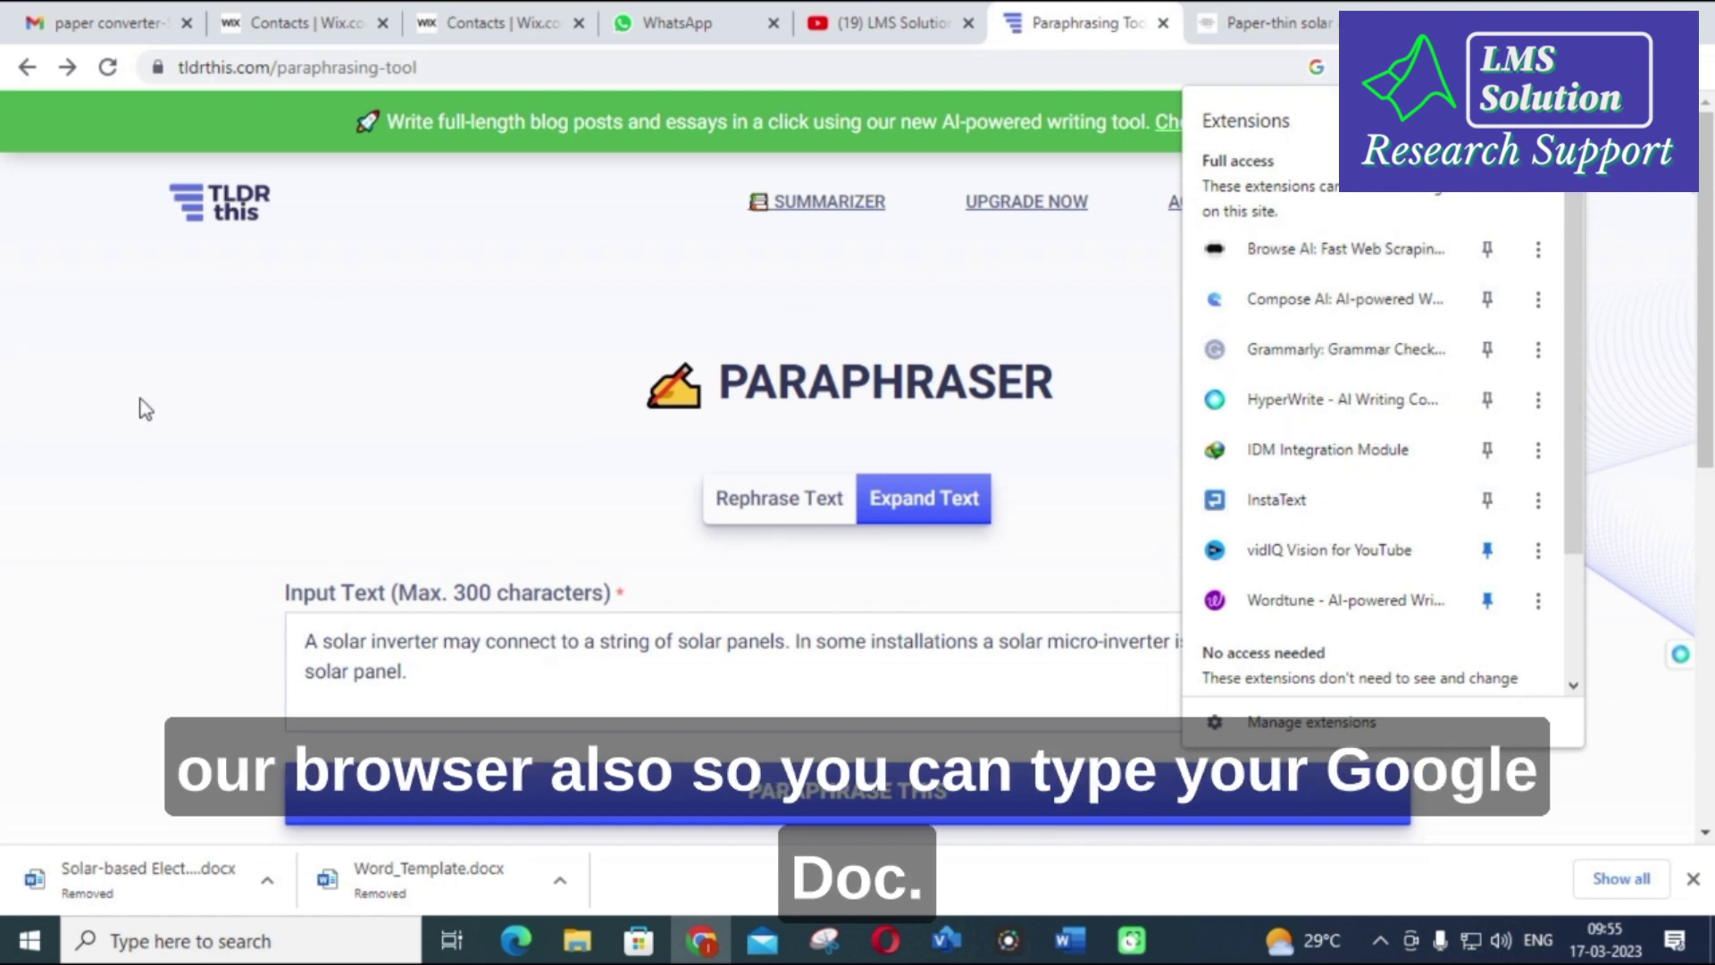
left_click(141, 398)
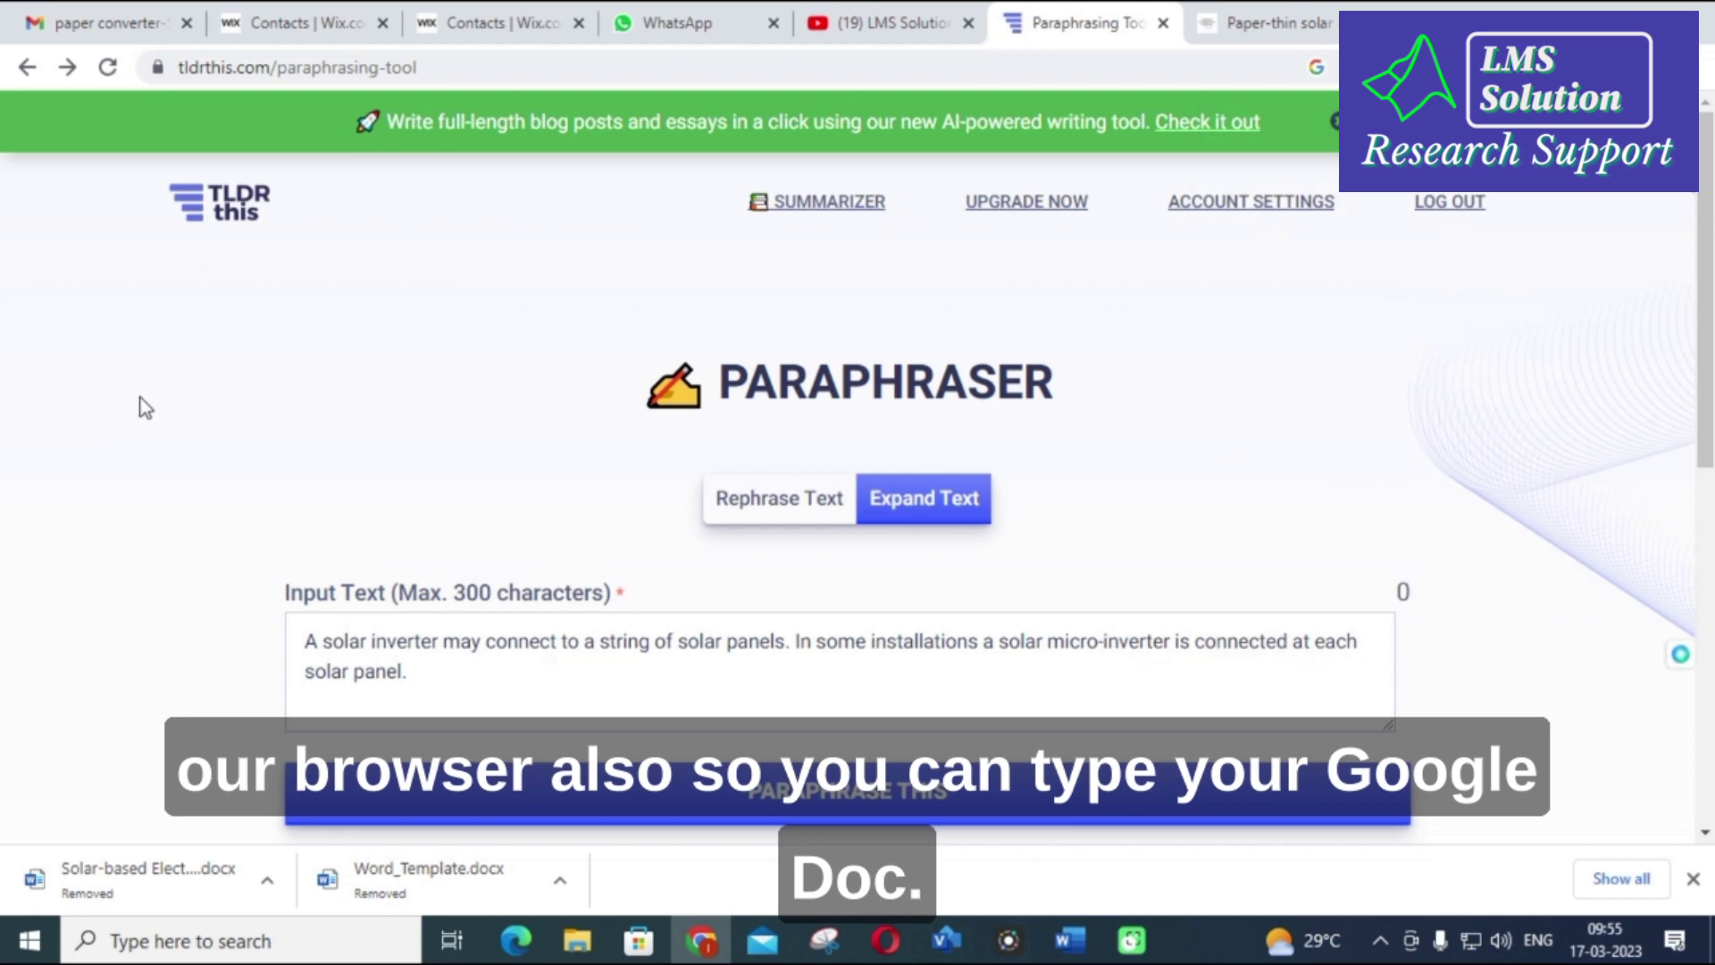